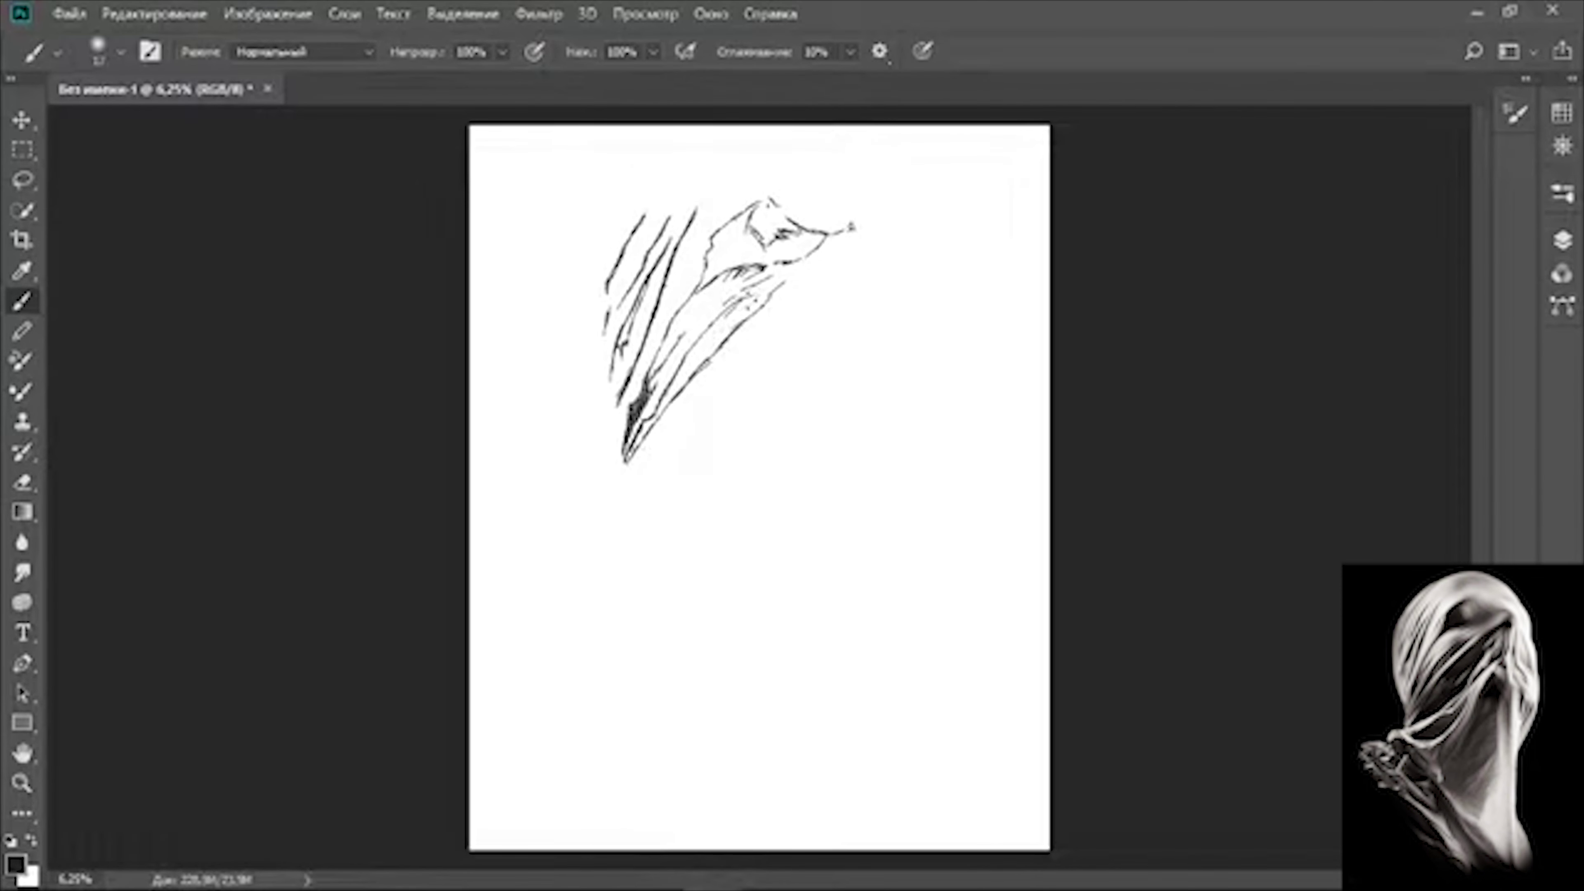
# - Sketch the top cloth folds, head outline, neck line and strokes across the face and jaw
pyautogui.moveTo(736, 315); pyautogui.dragTo(695, 372)
pyautogui.moveTo(849, 226); pyautogui.dragTo(861, 249)
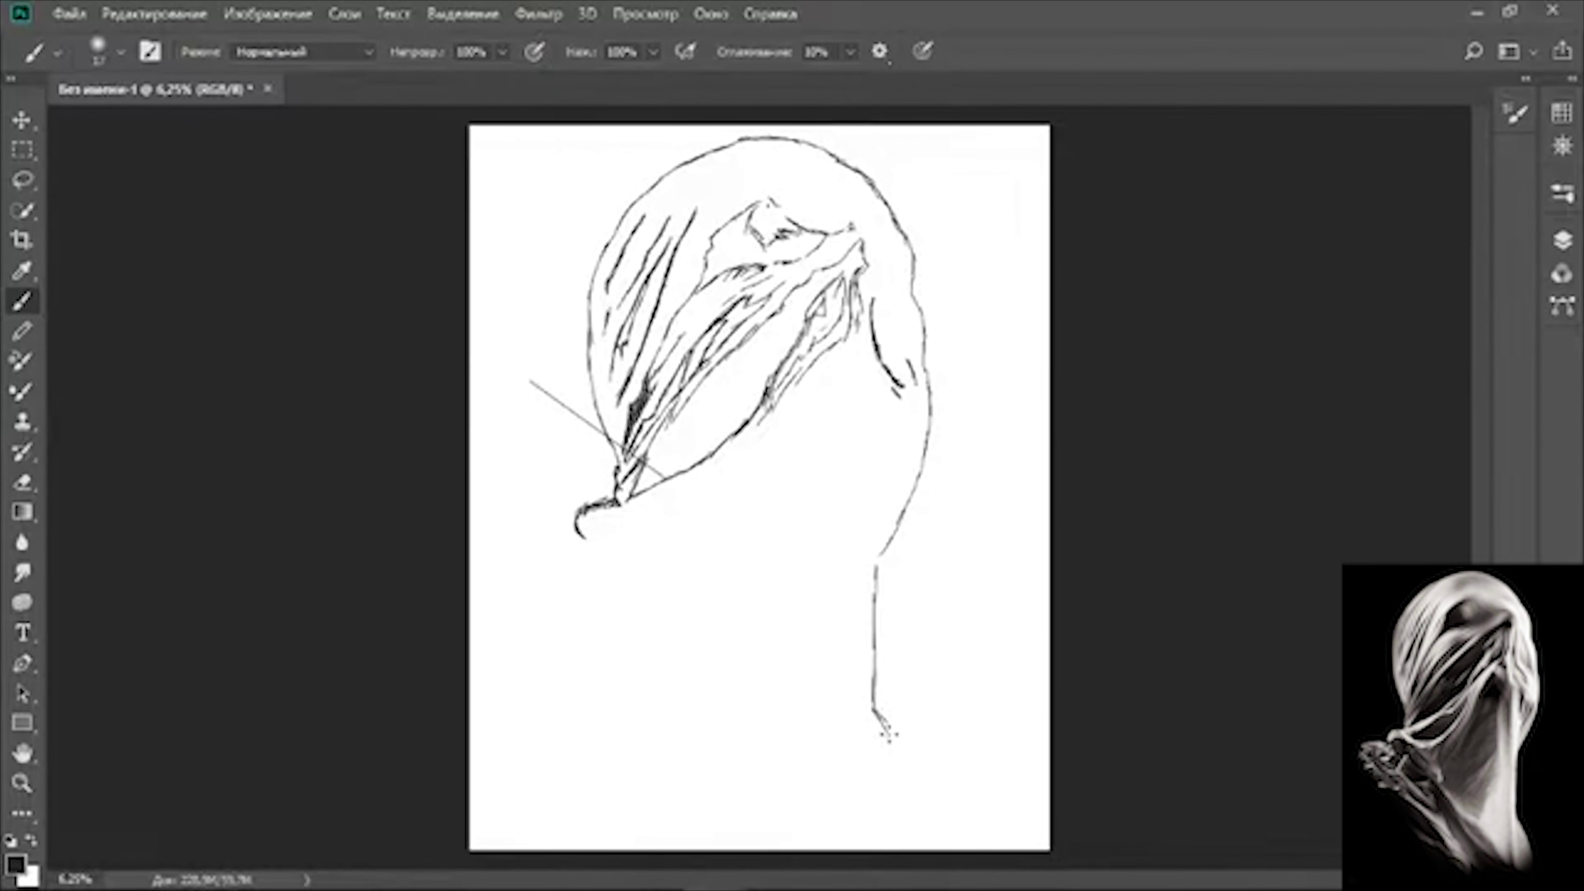
pyautogui.moveTo(736, 711); pyautogui.dragTo(817, 801)
pyautogui.moveTo(755, 207); pyautogui.dragTo(703, 286)
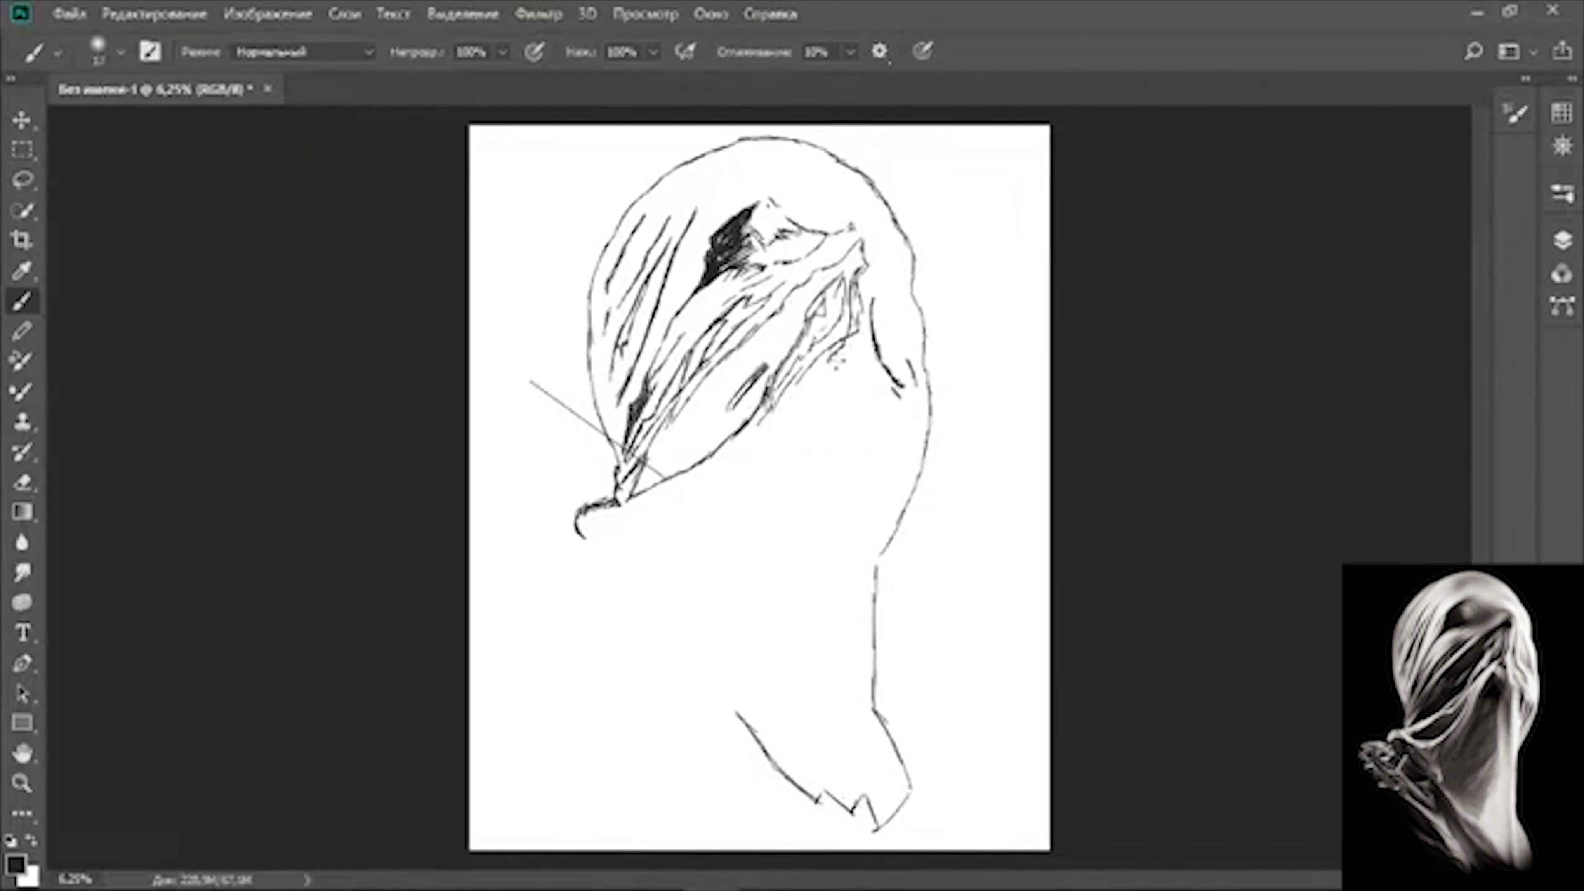
pyautogui.moveTo(915, 397); pyautogui.dragTo(885, 488)
pyautogui.moveTo(766, 430); pyautogui.dragTo(624, 538)
pyautogui.moveTo(818, 379); pyautogui.dragTo(692, 636)
pyautogui.moveTo(828, 556); pyautogui.dragTo(737, 667)
# - Refine the jaw and neck, then sketch the shoulder, lower-left hand and head's left side
pyautogui.moveTo(602, 652); pyautogui.dragTo(764, 824)
pyautogui.moveTo(705, 705); pyautogui.dragTo(765, 816)
pyautogui.moveTo(574, 537); pyautogui.dragTo(562, 649)
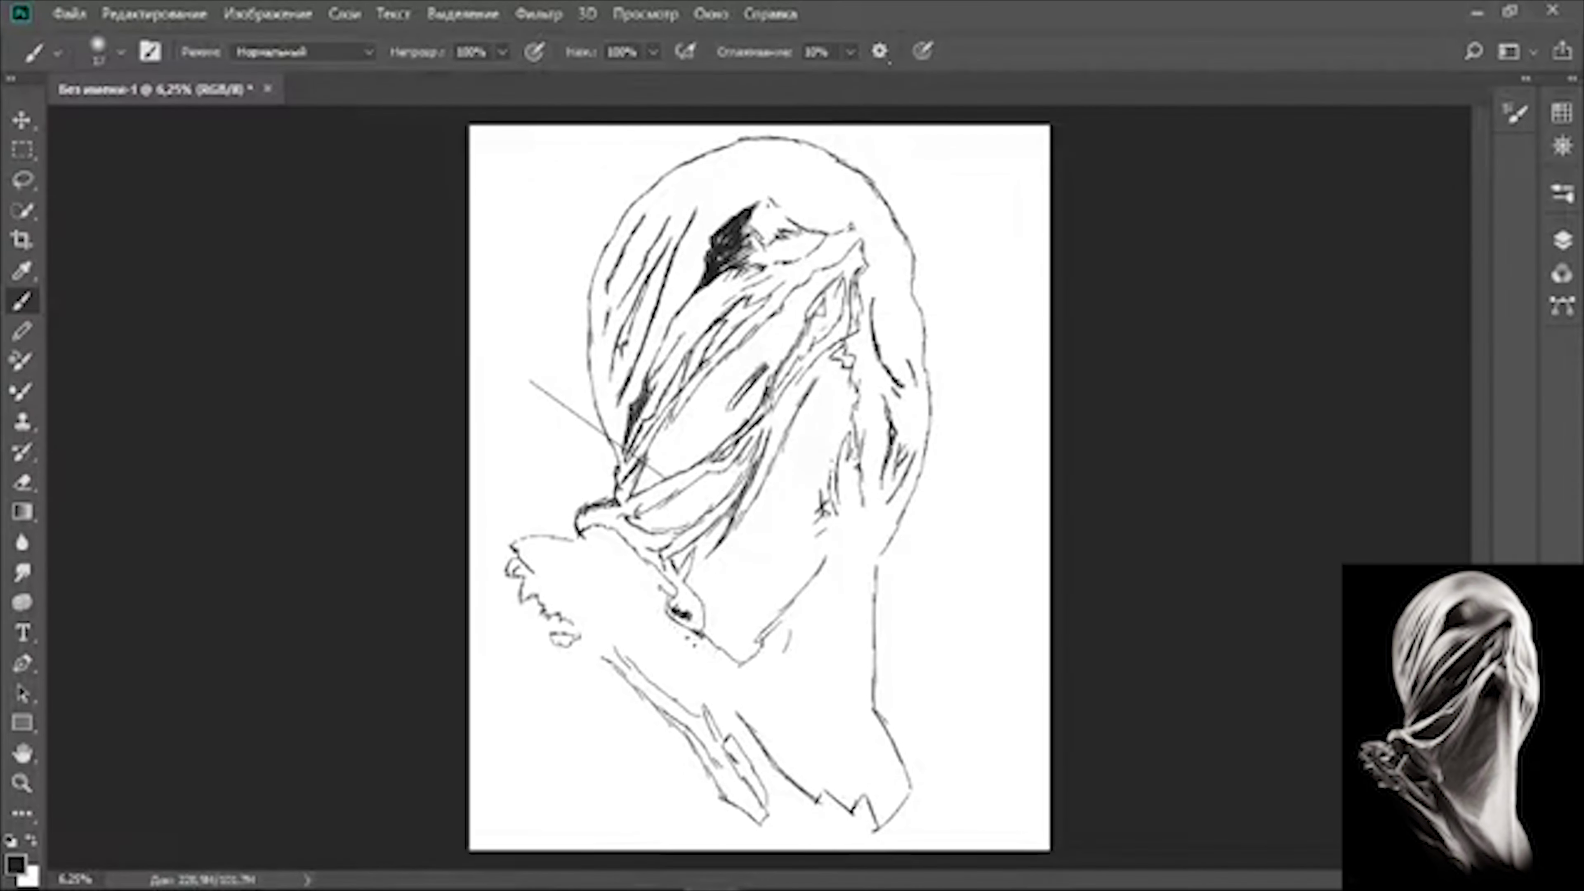
pyautogui.moveTo(519, 543); pyautogui.dragTo(577, 578)
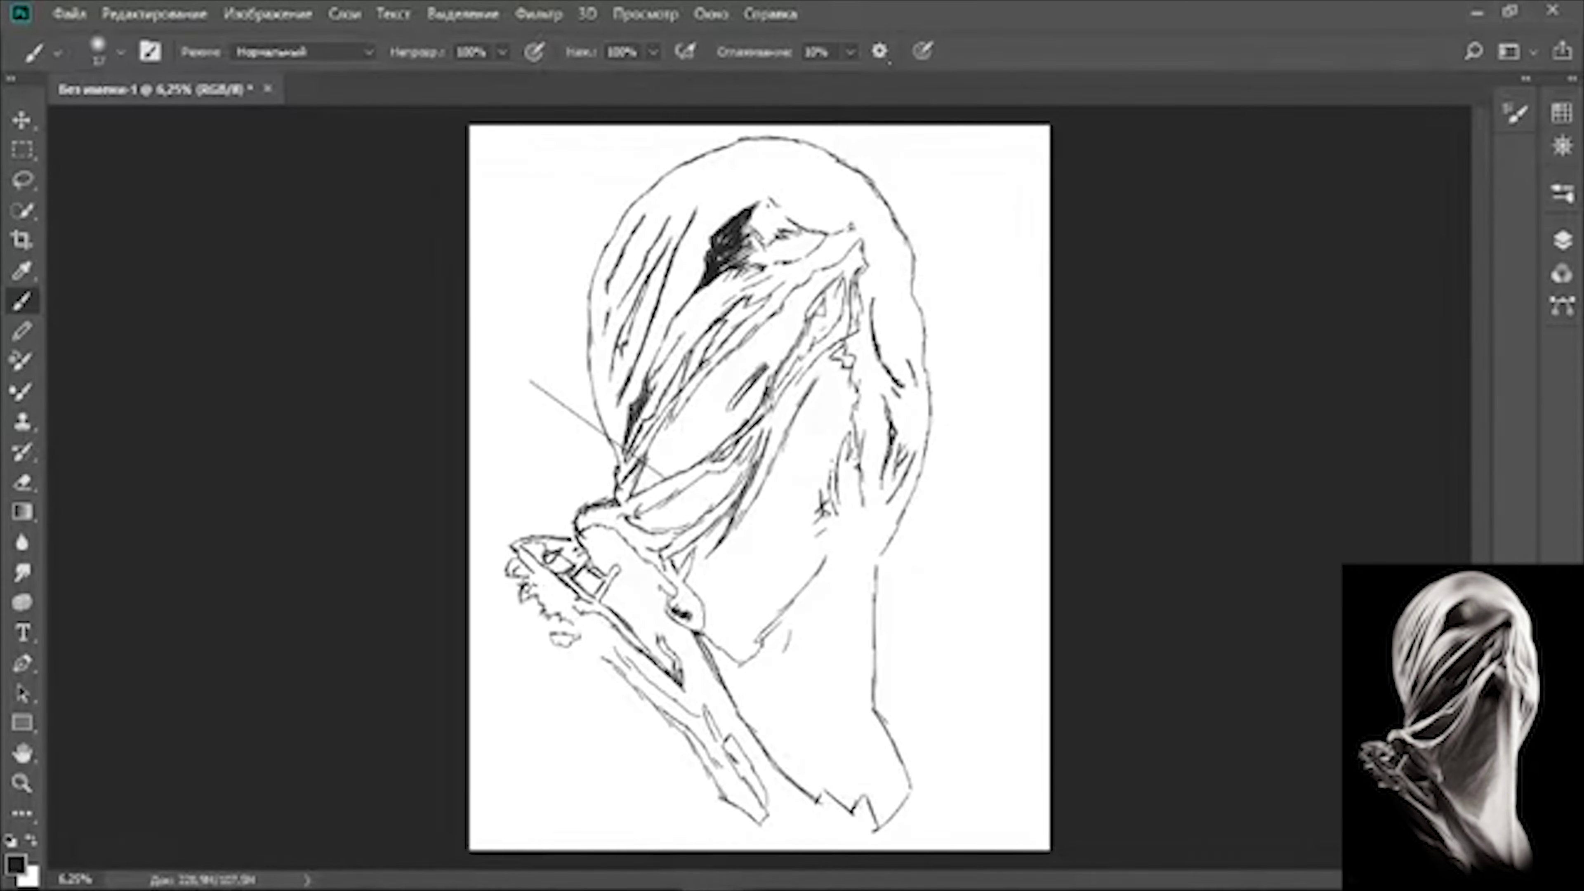
pyautogui.moveTo(655, 234); pyautogui.dragTo(618, 299)
pyautogui.moveTo(623, 256); pyautogui.dragTo(586, 467)
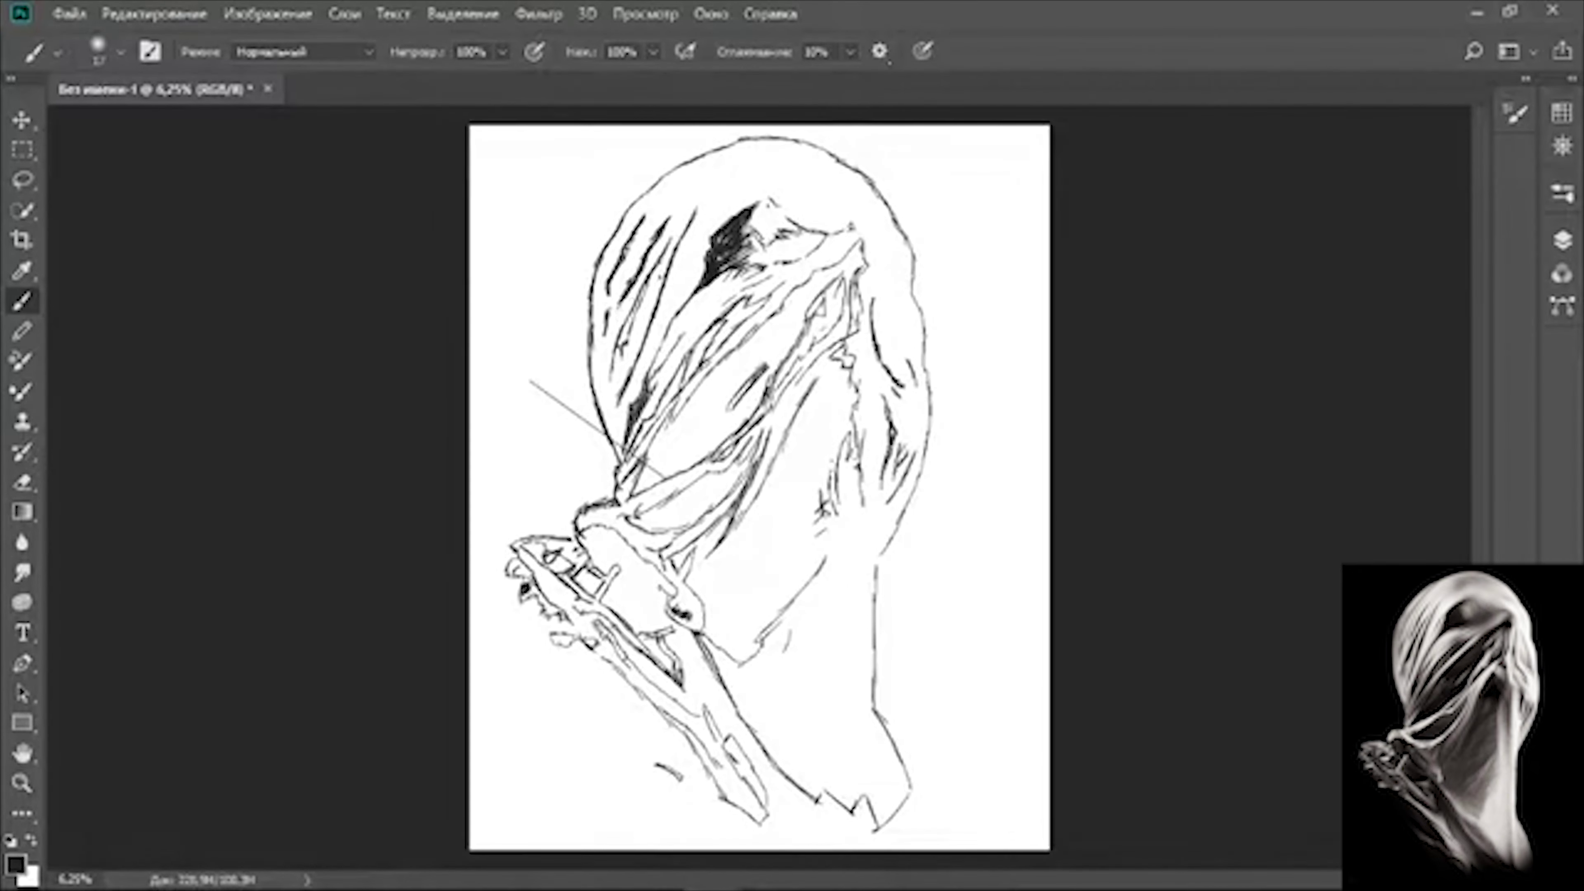
# - Zoom in and paint the left cloth strands solid black, thickening them and adding a new strand
pyautogui.hotkey('ctrl', '+')
pyautogui.hotkey('ctrl', '+')
pyautogui.hotkey('ctrl', '+')
pyautogui.moveTo(748, 337); pyautogui.dragTo(642, 537)
pyautogui.moveTo(730, 374); pyautogui.dragTo(654, 493)
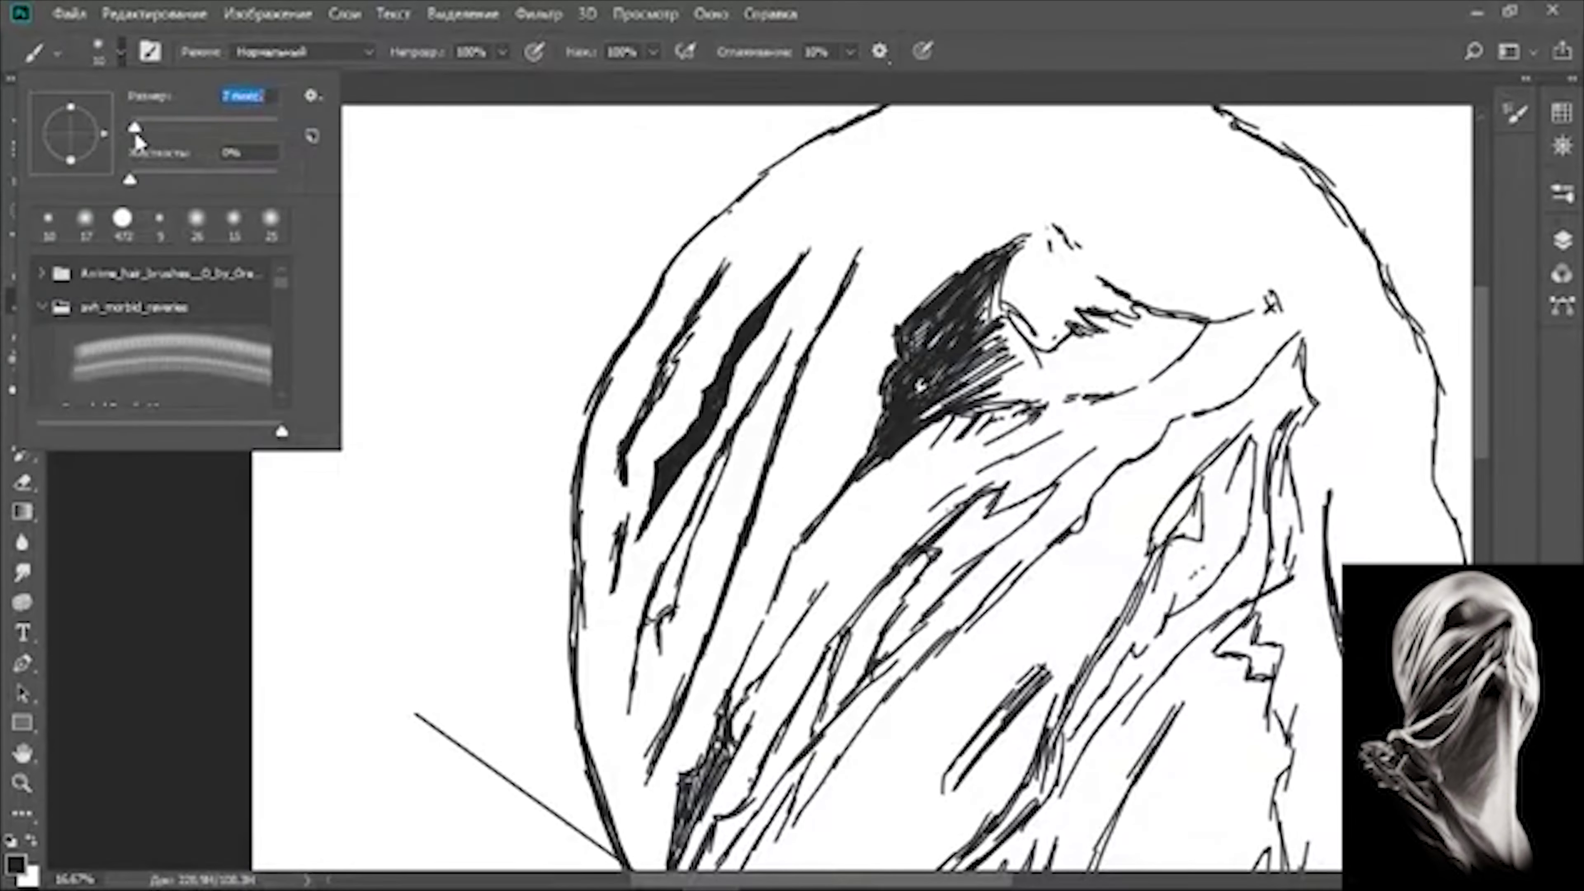
pyautogui.moveTo(702, 318); pyautogui.dragTo(617, 506)
pyautogui.moveTo(770, 381)
pyautogui.mouseDown()
pyautogui.moveTo(714, 487)
pyautogui.moveTo(630, 755)
pyautogui.mouseUp()
pyautogui.moveTo(682, 549); pyautogui.dragTo(630, 692)
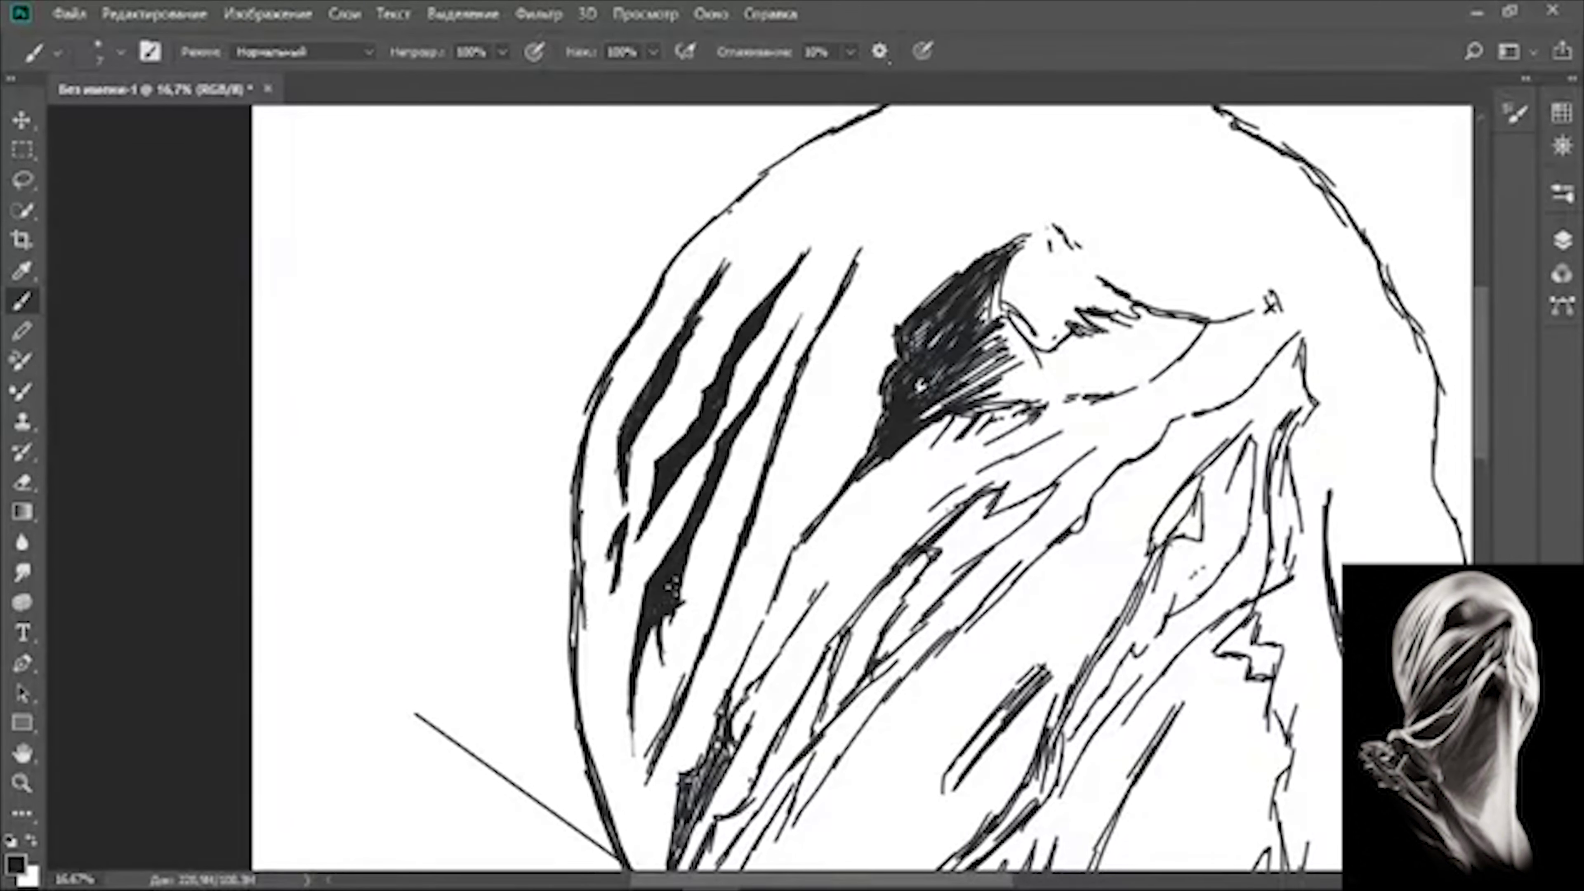
pyautogui.moveTo(871, 244); pyautogui.dragTo(788, 378)
pyautogui.moveTo(780, 415); pyautogui.dragTo(686, 662)
# - Darken the shading near the eye and shade a dark band below it
pyautogui.moveTo(770, 455); pyautogui.dragTo(661, 727)
pyautogui.moveTo(874, 340); pyautogui.dragTo(811, 450)
pyautogui.moveTo(1042, 231)
pyautogui.mouseDown()
pyautogui.moveTo(892, 362)
pyautogui.moveTo(770, 615)
pyautogui.mouseUp()
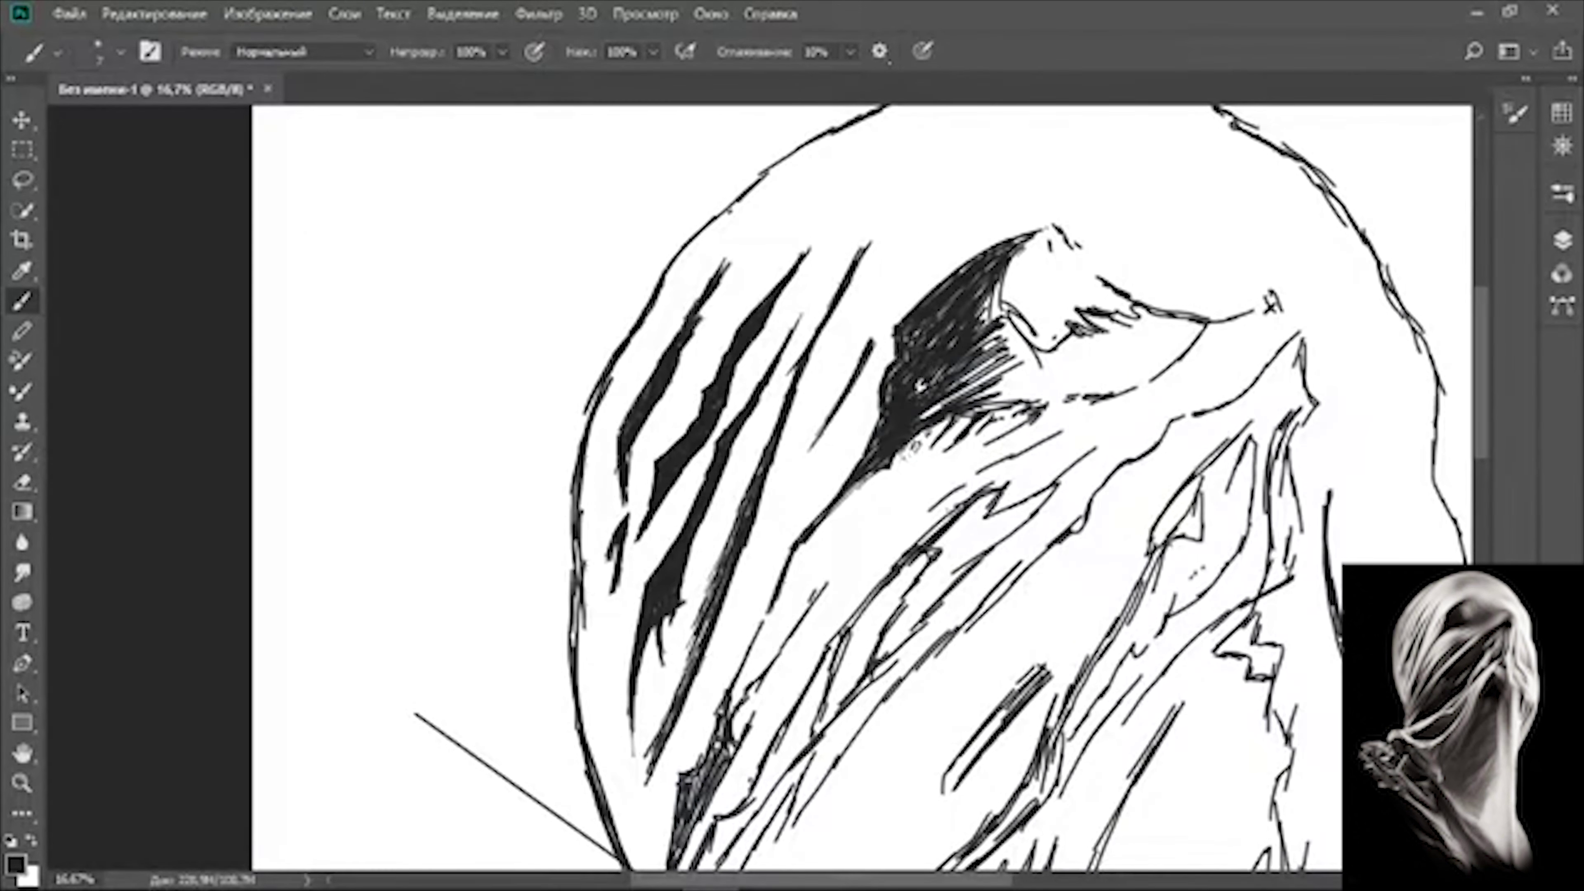
pyautogui.moveTo(995, 403); pyautogui.dragTo(804, 549)
pyautogui.moveTo(1134, 390); pyautogui.dragTo(880, 561)
pyautogui.moveTo(1241, 318); pyautogui.dragTo(923, 489)
# - Darken around the eye, fill the gaps beneath it, and add short dark strokes on the folds
pyautogui.moveTo(1285, 293)
pyautogui.mouseDown()
pyautogui.moveTo(1154, 387)
pyautogui.moveTo(904, 474)
pyautogui.mouseUp()
pyautogui.moveTo(985, 281); pyautogui.dragTo(1092, 362)
pyautogui.moveTo(1217, 271)
pyautogui.mouseDown()
pyautogui.moveTo(1060, 340)
pyautogui.moveTo(1123, 362)
pyautogui.mouseUp()
pyautogui.moveTo(1197, 311)
pyautogui.mouseDown()
pyautogui.moveTo(1004, 405)
pyautogui.moveTo(954, 399)
pyautogui.mouseUp()
pyautogui.moveTo(1179, 356); pyautogui.dragTo(1017, 415)
pyautogui.moveTo(1260, 375)
pyautogui.mouseDown()
pyautogui.moveTo(1064, 549)
pyautogui.moveTo(1004, 415)
pyautogui.mouseUp()
pyautogui.moveTo(679, 605); pyautogui.dragTo(642, 761)
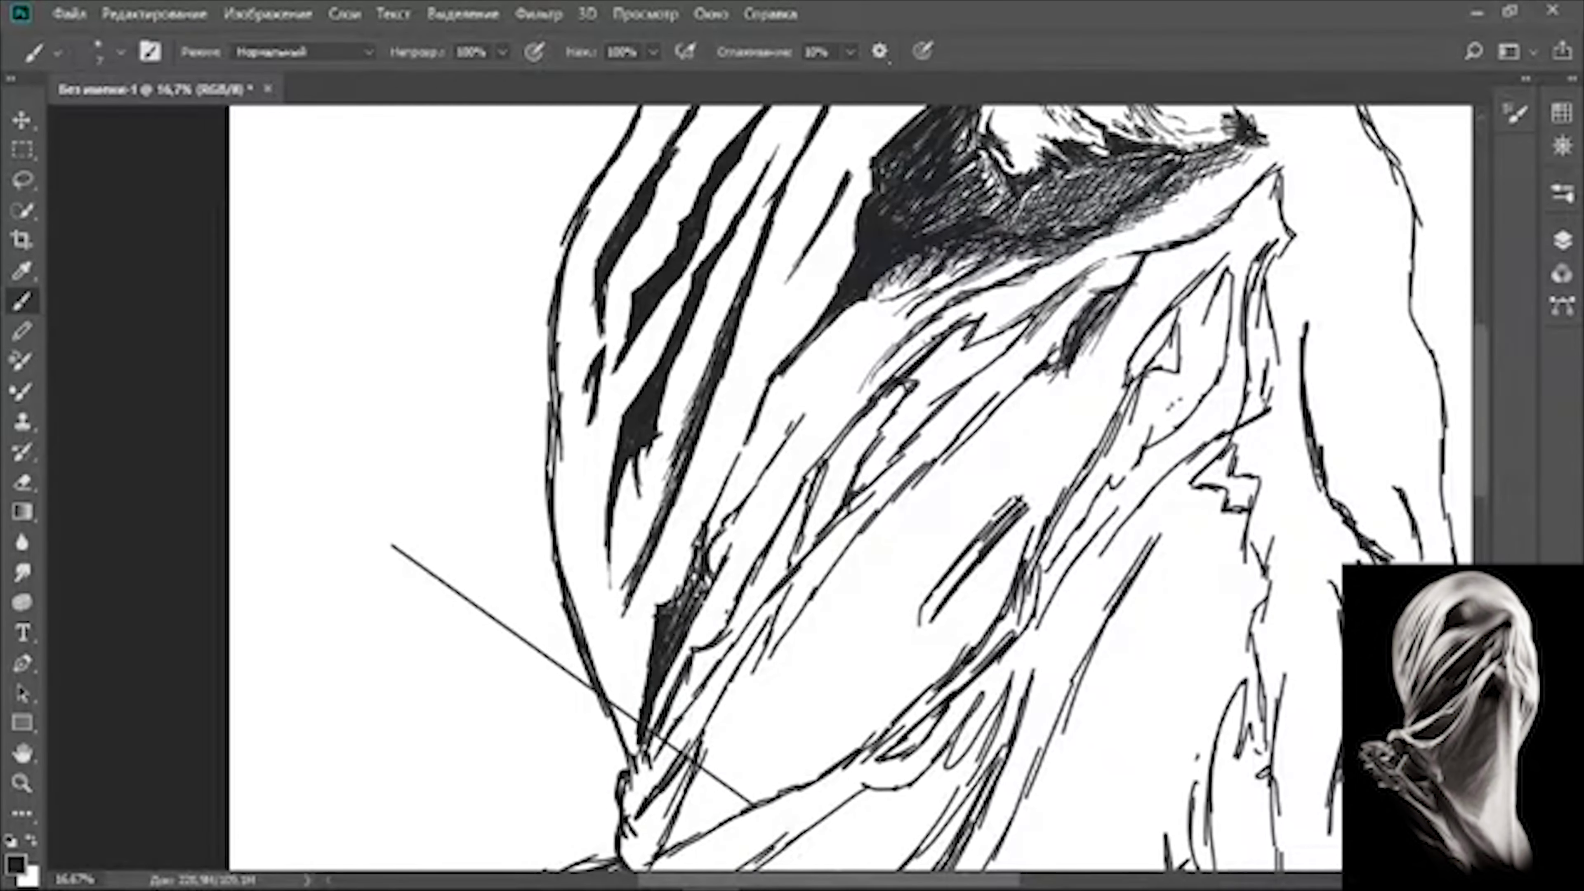
pyautogui.moveTo(823, 390); pyautogui.dragTo(677, 640)
pyautogui.moveTo(738, 459); pyautogui.dragTo(665, 611)
# - Adjust the brush size and fill the top of the head with black
pyautogui.click(57, 53)
pyautogui.moveTo(811, 381); pyautogui.dragTo(911, 312)
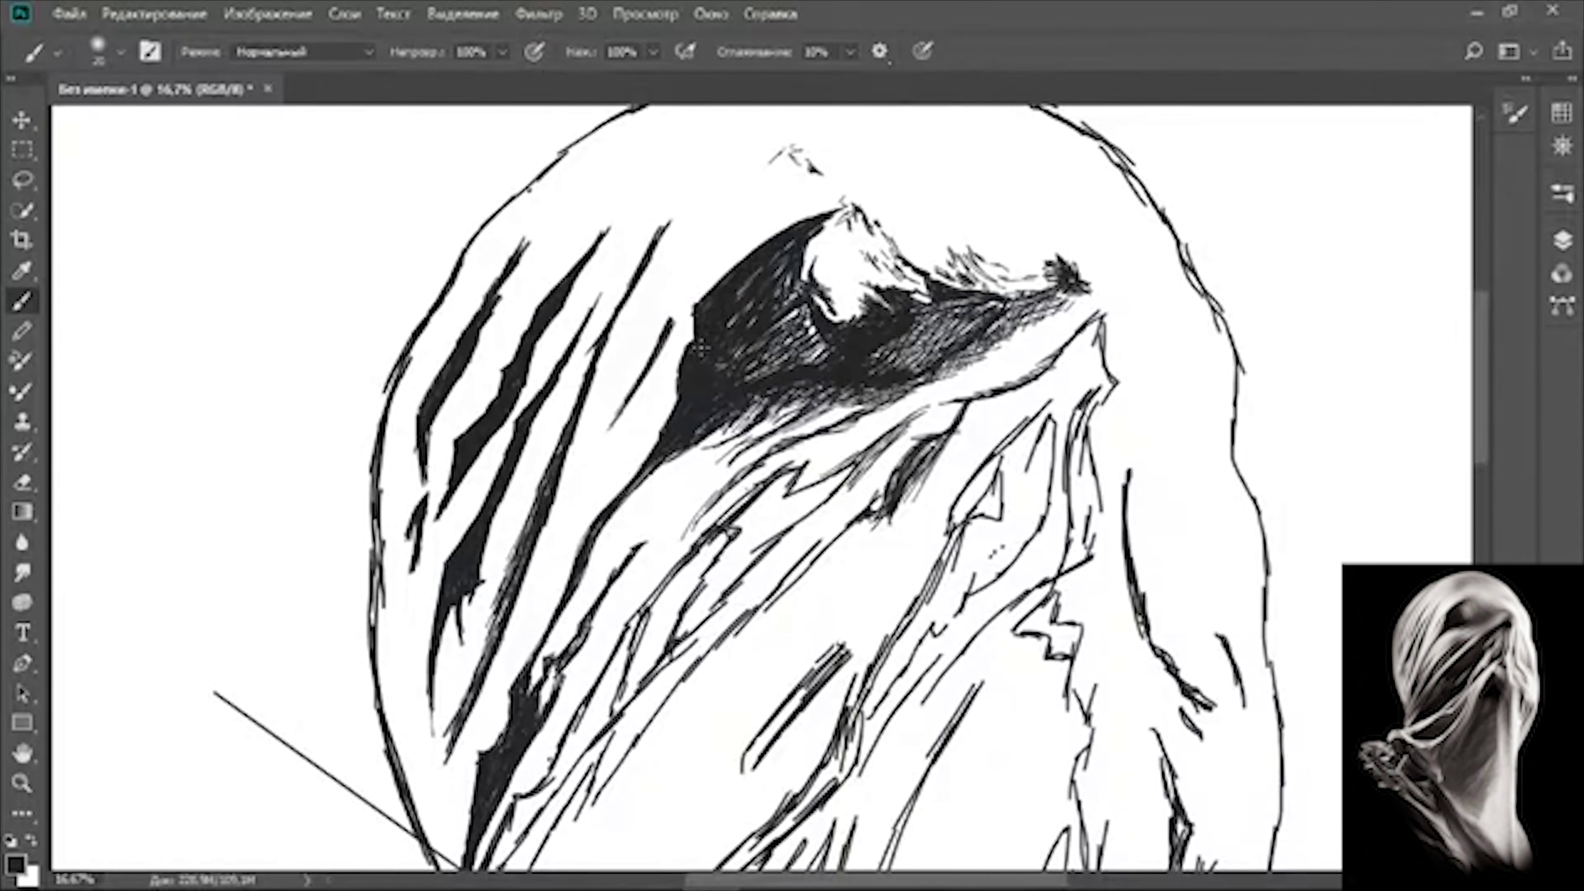
pyautogui.moveTo(786, 244); pyautogui.dragTo(717, 375)
pyautogui.moveTo(836, 306); pyautogui.dragTo(742, 375)
pyautogui.moveTo(1004, 294)
pyautogui.mouseDown()
pyautogui.moveTo(927, 351)
pyautogui.moveTo(979, 260)
pyautogui.mouseUp()
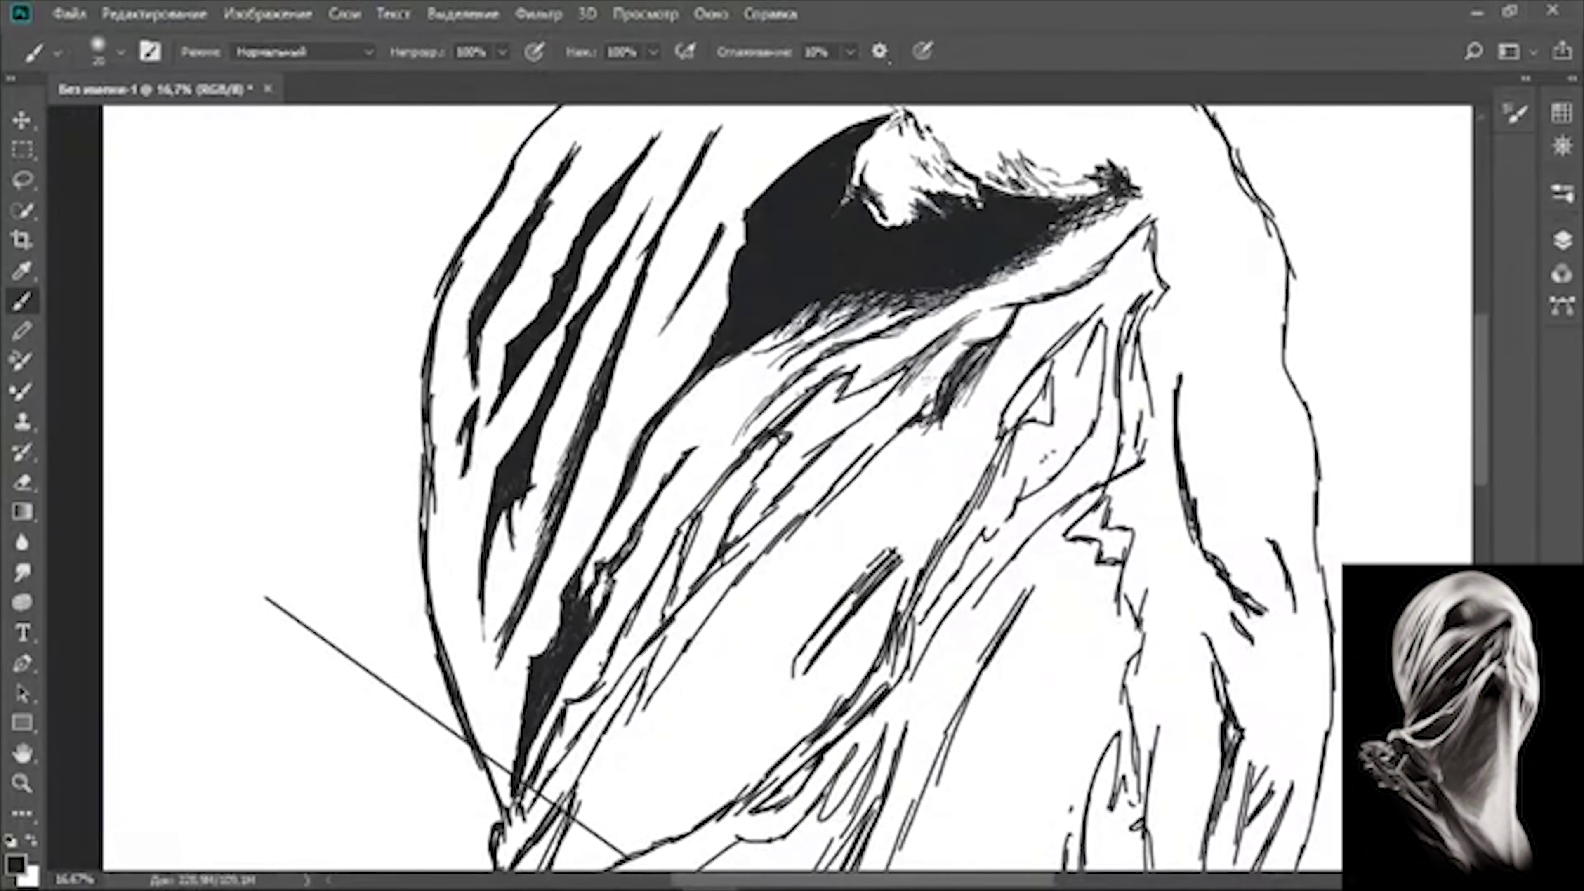
# - Add dark strokes on the central folds and deepen the dark wedge among them
pyautogui.moveTo(935, 349); pyautogui.dragTo(805, 449)
pyautogui.moveTo(854, 368); pyautogui.dragTo(736, 531)
pyautogui.moveTo(773, 461); pyautogui.dragTo(661, 630)
pyautogui.press('Tab')
pyautogui.press('Tab')
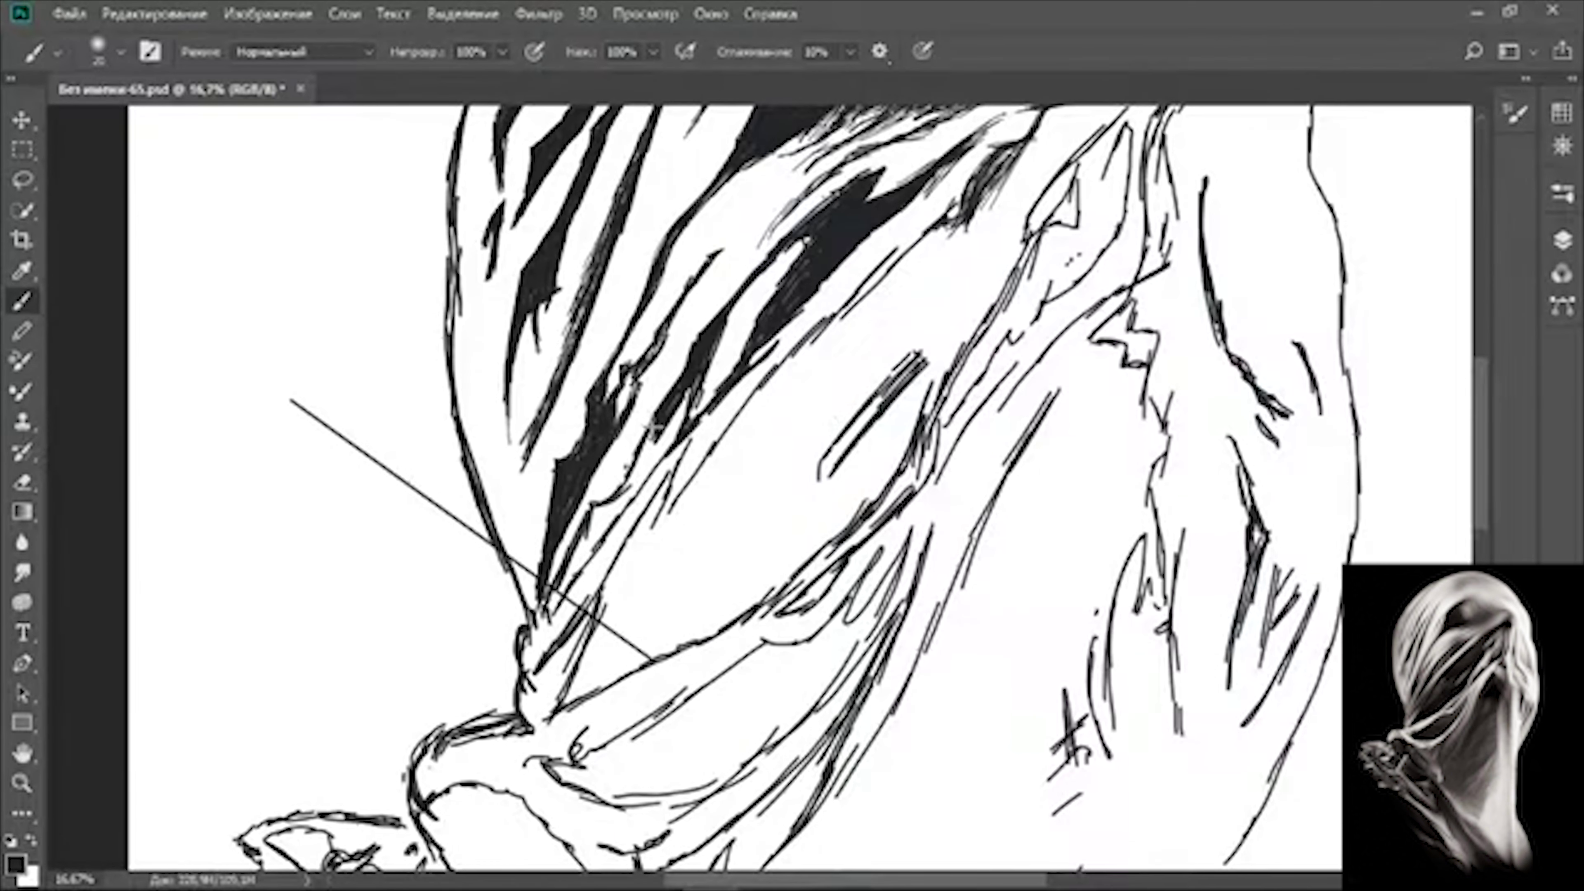
pyautogui.moveTo(689, 415); pyautogui.dragTo(548, 621)
pyautogui.moveTo(640, 481); pyautogui.dragTo(530, 653)
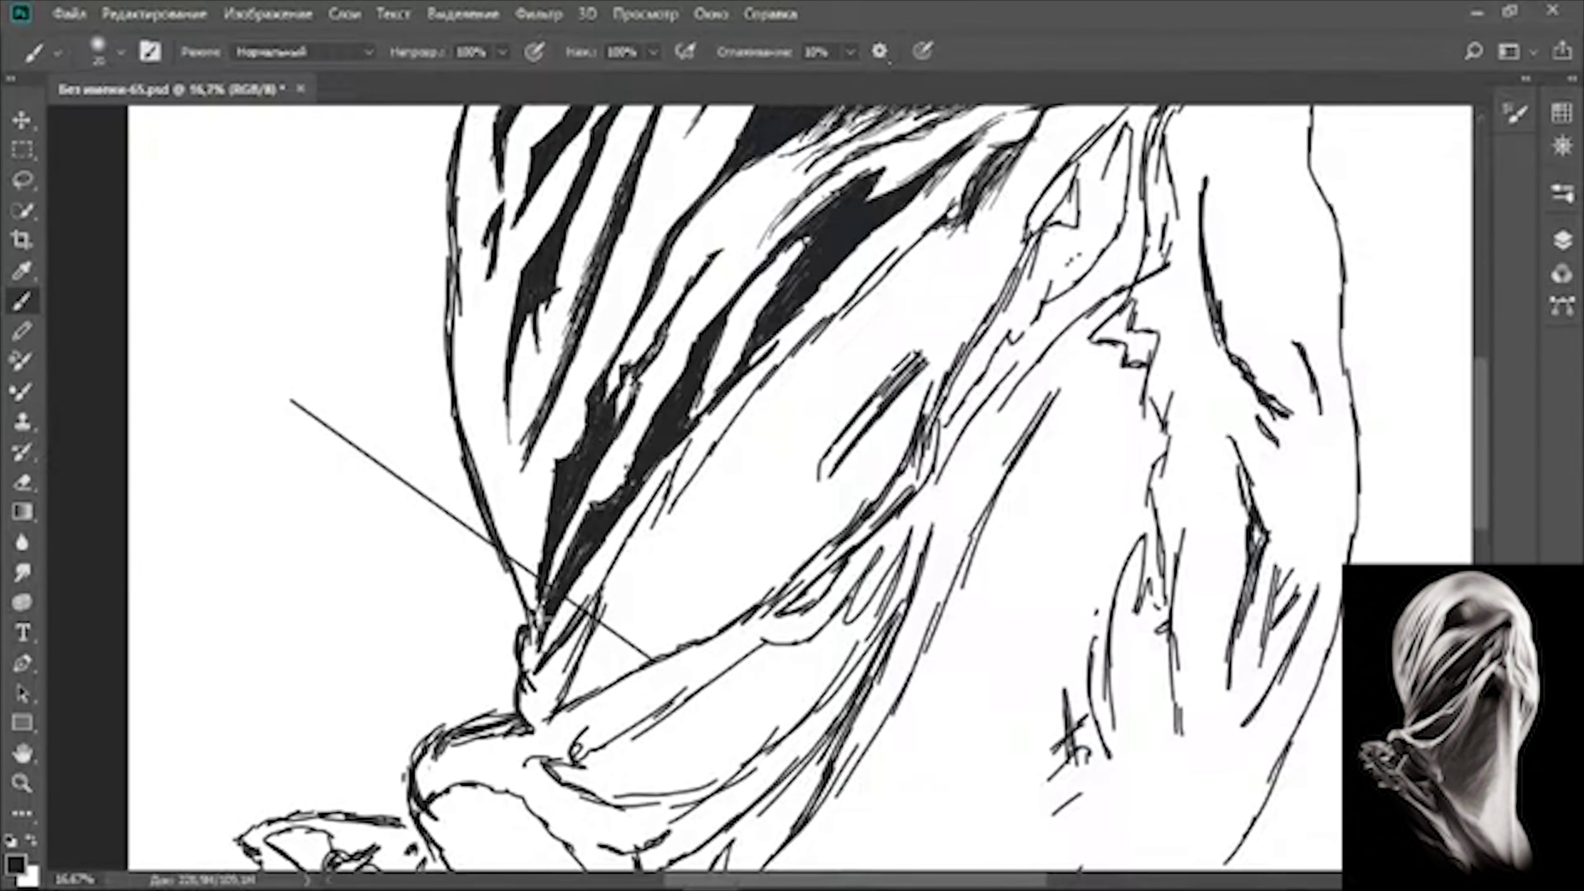
pyautogui.moveTo(555, 587)
pyautogui.mouseDown()
pyautogui.moveTo(674, 446)
pyautogui.moveTo(599, 560)
pyautogui.moveTo(508, 631)
pyautogui.mouseUp()
# - Hatch along the dark wedge, adding a lighter streak and hatched strokes on the cloth folds
pyautogui.moveTo(465, 718); pyautogui.dragTo(489, 588)
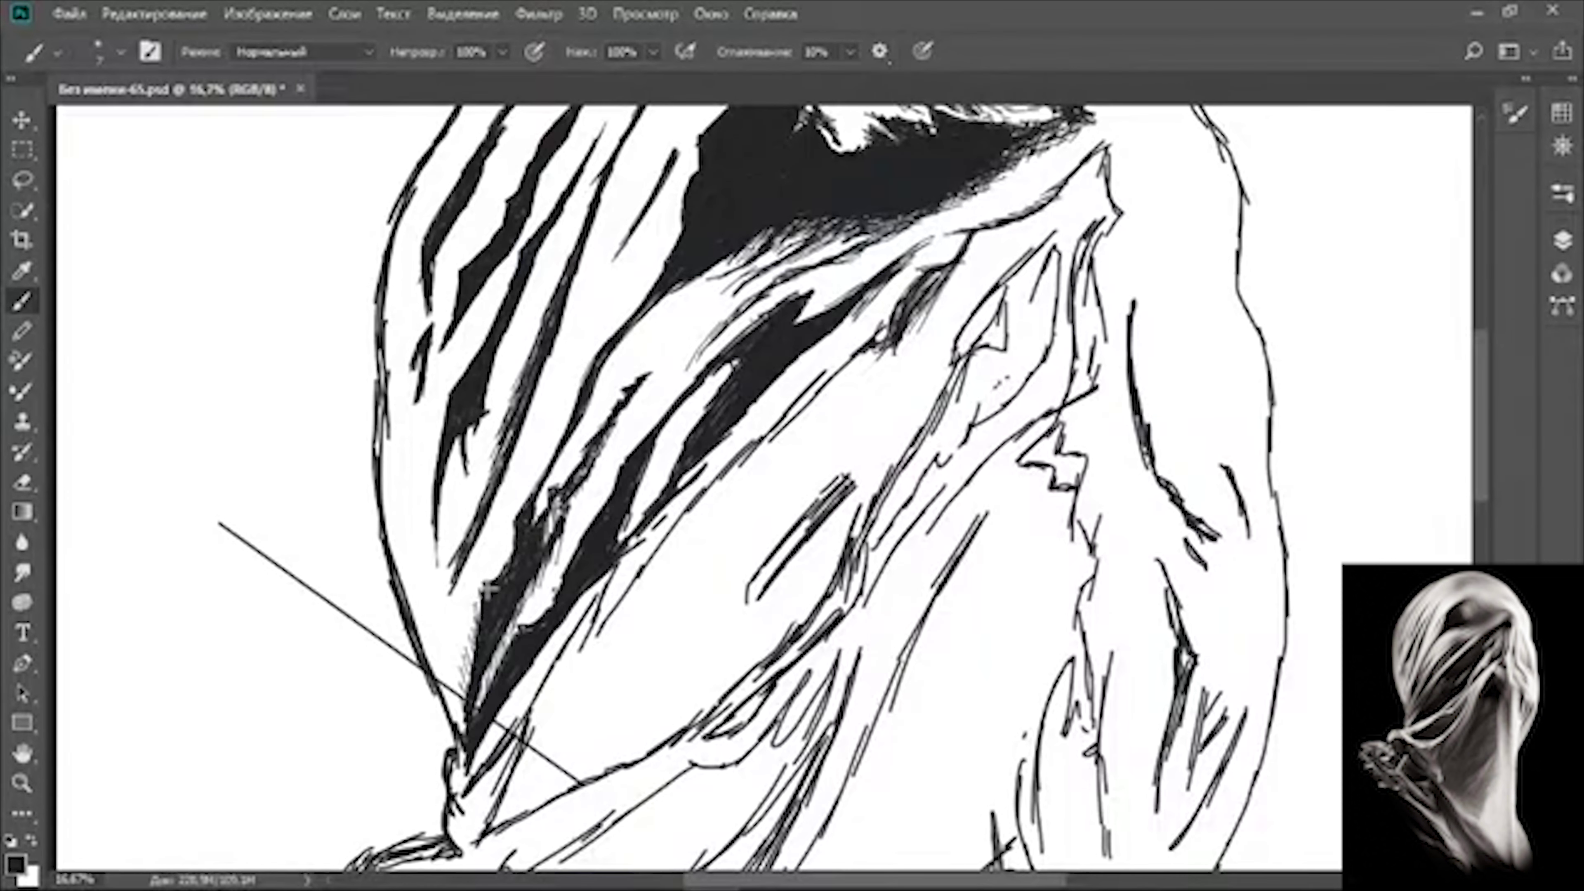
pyautogui.moveTo(739, 312)
pyautogui.mouseDown()
pyautogui.moveTo(621, 340)
pyautogui.moveTo(617, 521)
pyautogui.mouseUp()
pyautogui.moveTo(742, 362)
pyautogui.mouseDown()
pyautogui.moveTo(615, 553)
pyautogui.moveTo(944, 237)
pyautogui.mouseUp()
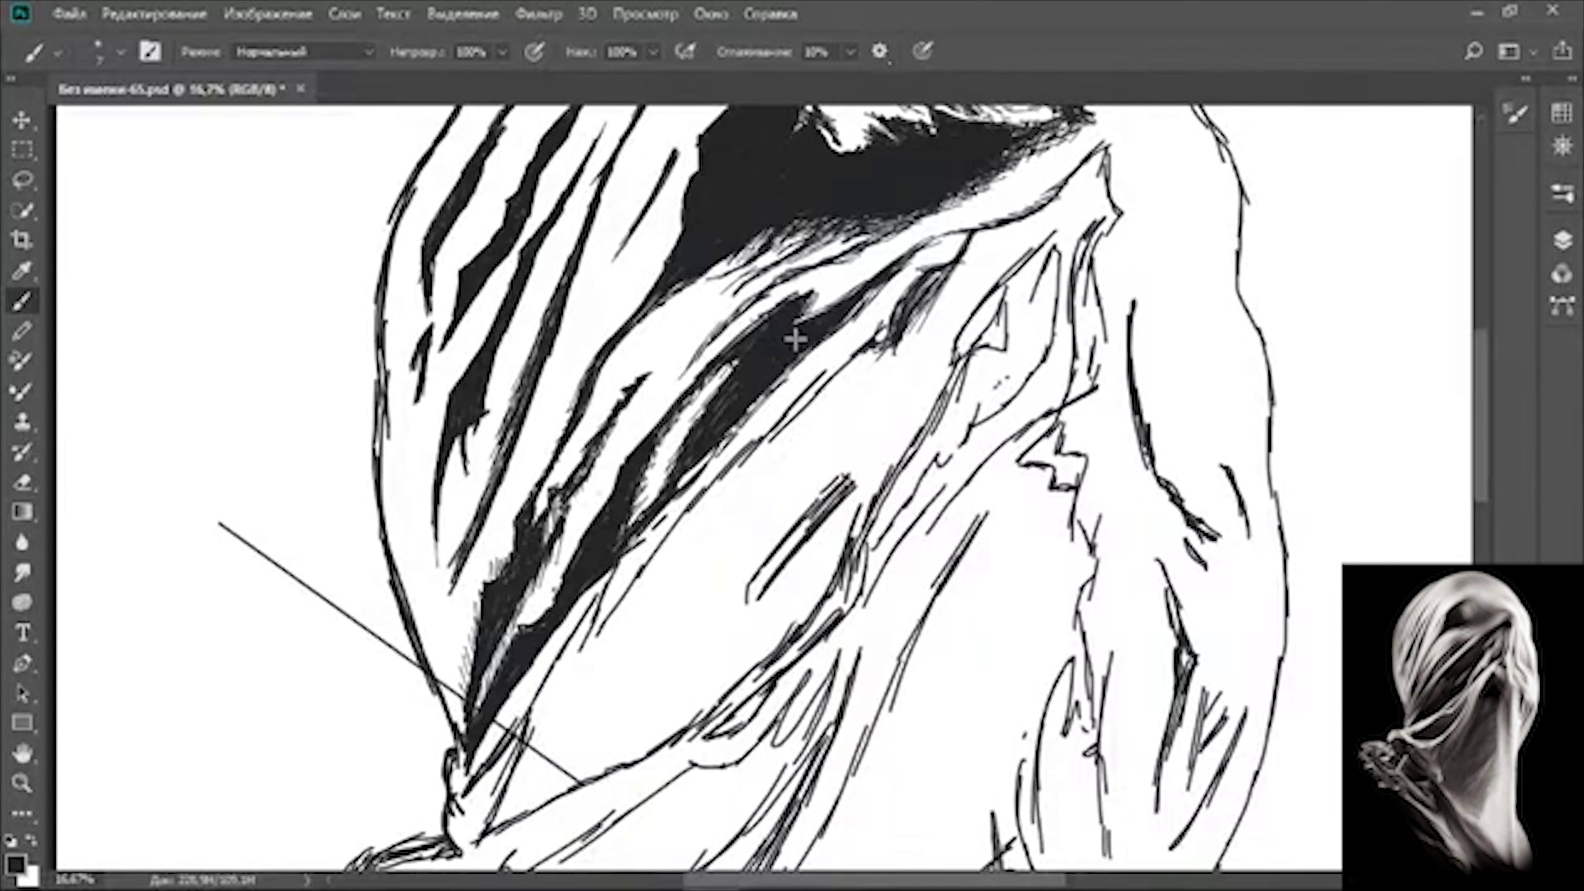
pyautogui.moveTo(794, 335); pyautogui.dragTo(574, 681)
pyautogui.moveTo(727, 465)
pyautogui.mouseDown()
pyautogui.moveTo(580, 668)
pyautogui.moveTo(916, 303)
pyautogui.moveTo(1035, 240)
pyautogui.mouseUp()
pyautogui.moveTo(860, 475)
pyautogui.mouseDown()
pyautogui.moveTo(736, 631)
pyautogui.moveTo(823, 524)
pyautogui.mouseUp()
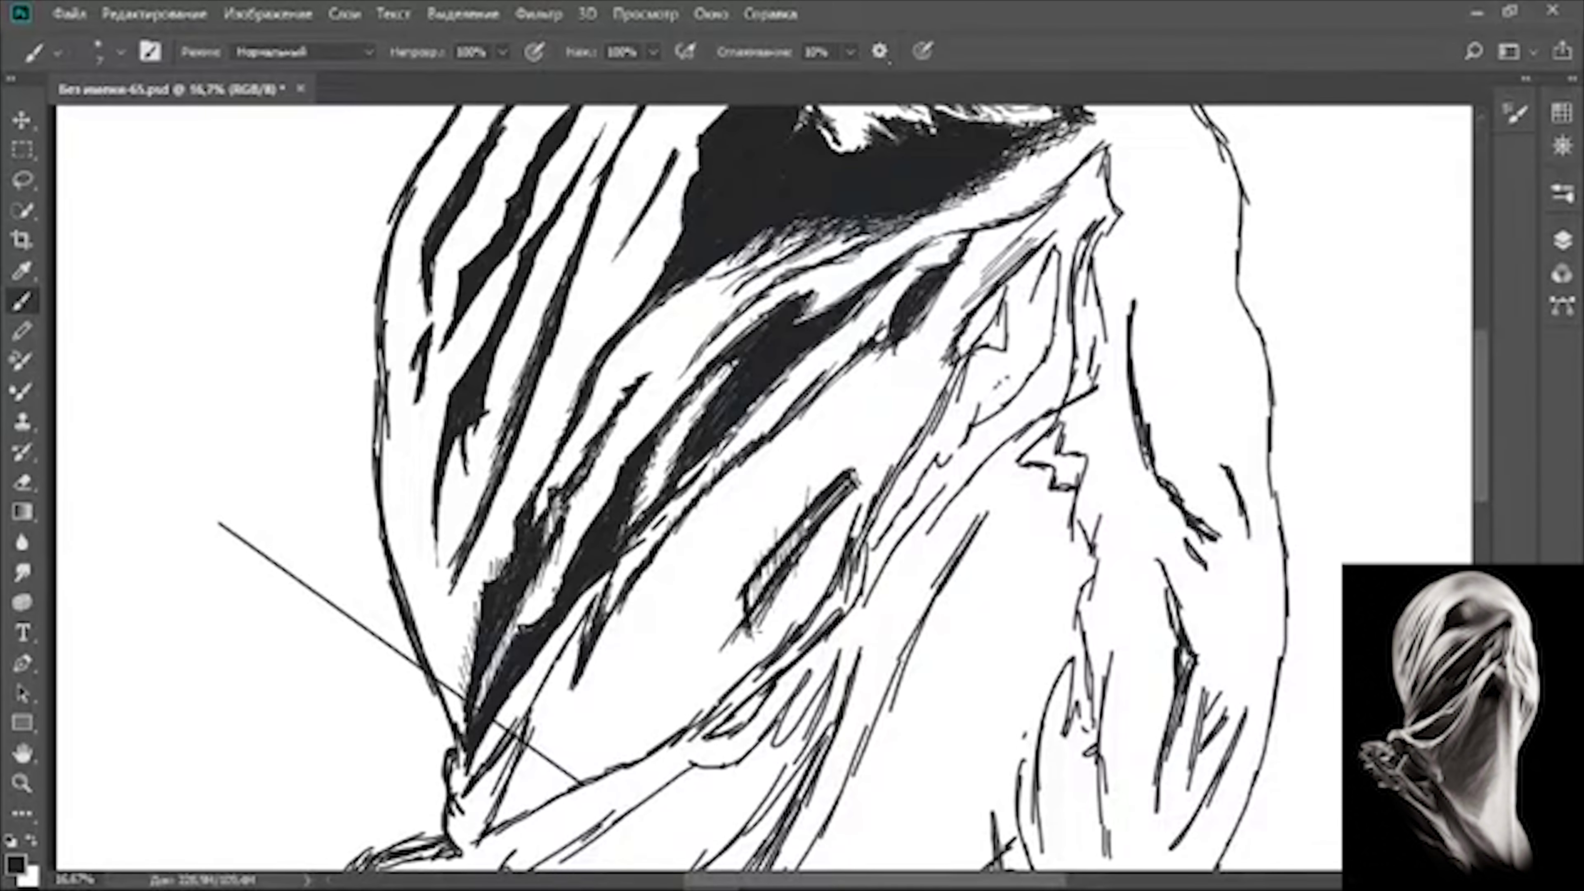
pyautogui.moveTo(842, 618); pyautogui.dragTo(873, 518)
# - Shade the cloth around the neck and cross-hatch the fold beside it
pyautogui.moveTo(958, 349); pyautogui.dragTo(1054, 237)
pyautogui.moveTo(1004, 294); pyautogui.dragTo(972, 380)
pyautogui.moveTo(1057, 240); pyautogui.dragTo(948, 462)
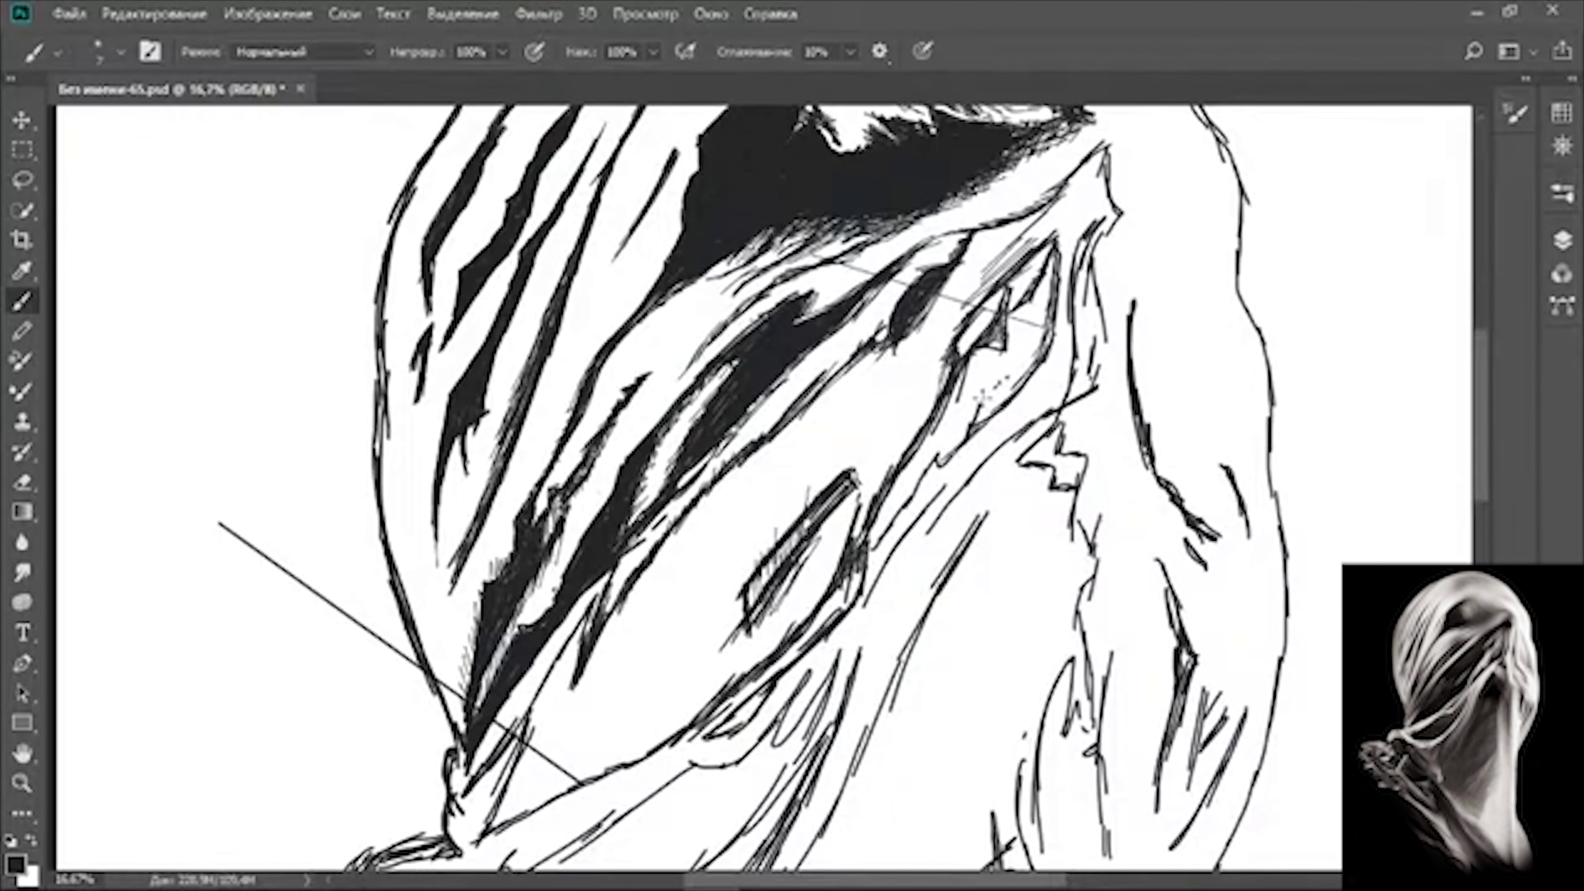
pyautogui.moveTo(1029, 368); pyautogui.dragTo(886, 550)
pyautogui.moveTo(948, 457); pyautogui.dragTo(868, 555)
pyautogui.moveTo(1048, 353); pyautogui.dragTo(967, 433)
pyautogui.moveTo(1058, 268); pyautogui.dragTo(999, 382)
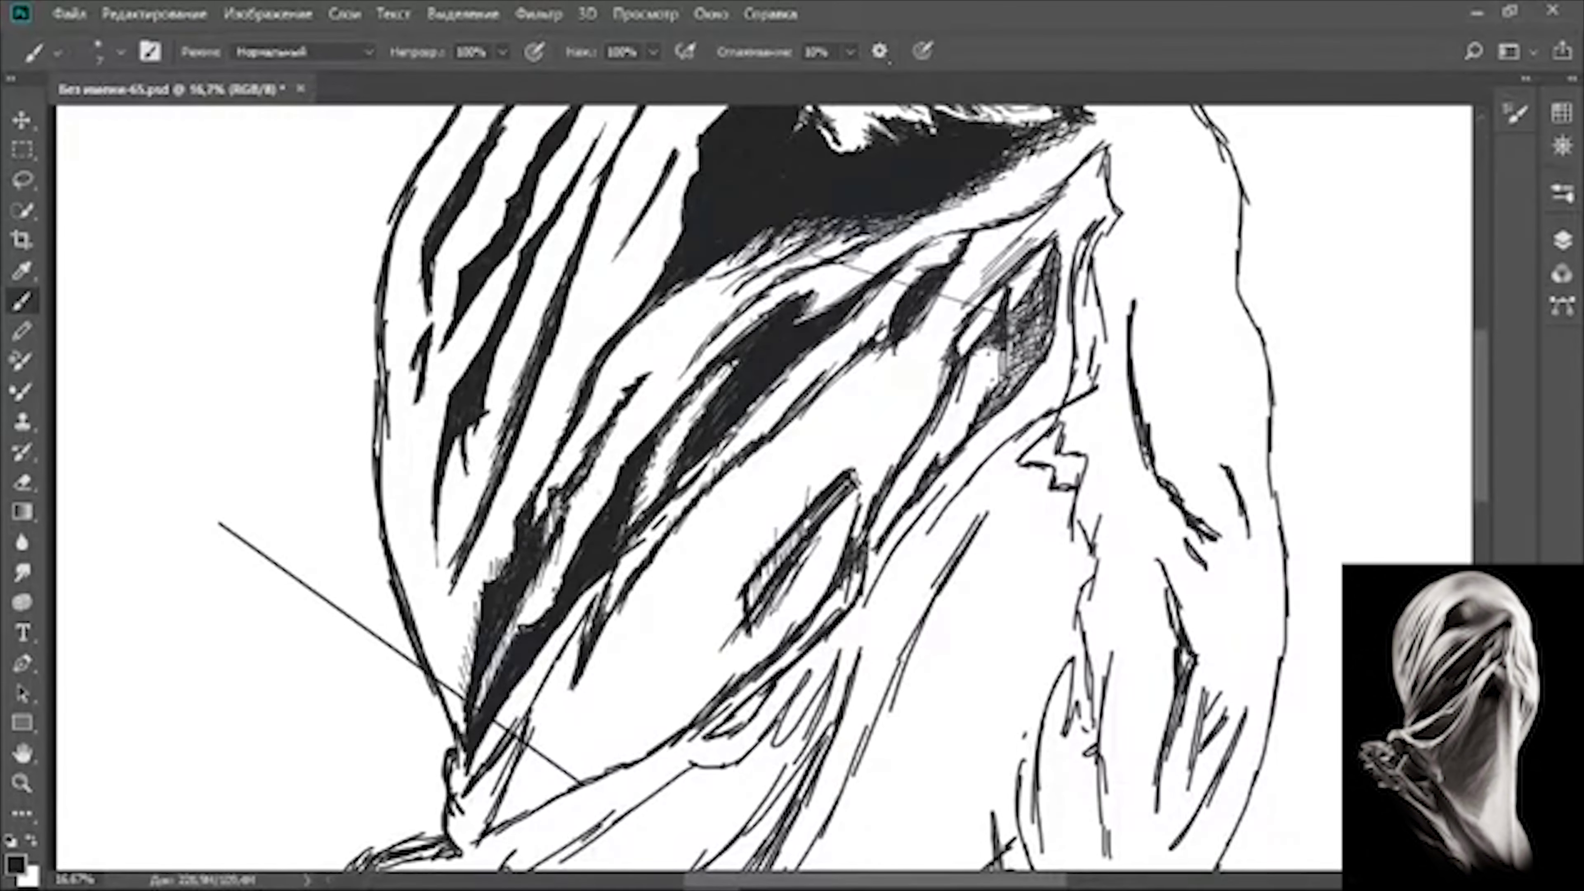
pyautogui.moveTo(1007, 322); pyautogui.dragTo(944, 415)
# - Draw strokes along the fold beside the neck
pyautogui.scroll(-1, 748, 487)
pyautogui.scroll(1, 811, 437)
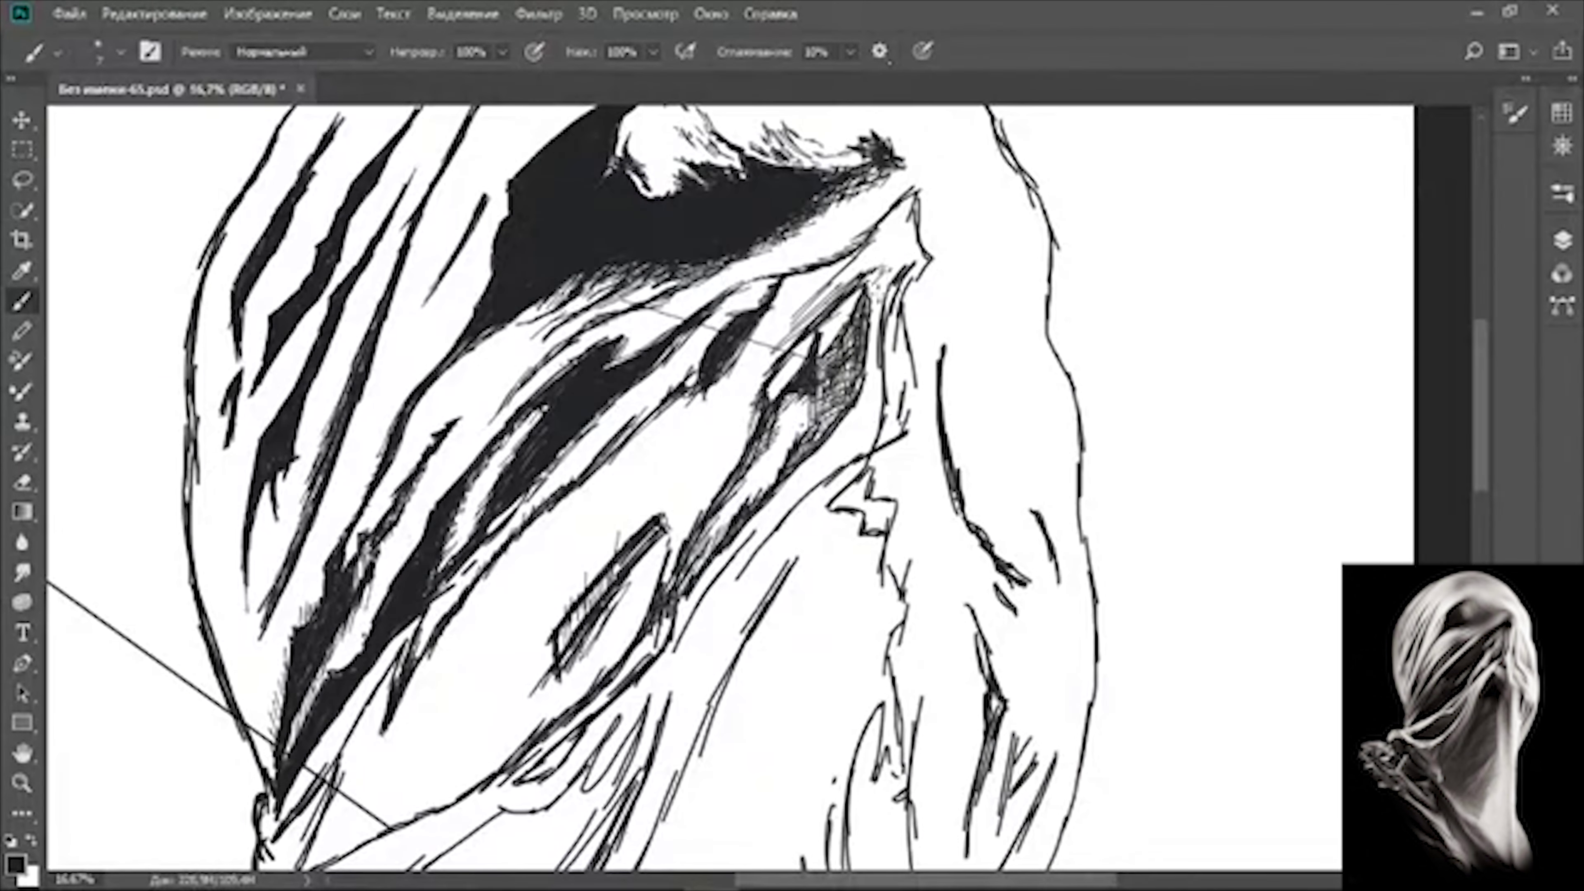
pyautogui.moveTo(805, 543); pyautogui.dragTo(885, 596)
pyautogui.moveTo(680, 639); pyautogui.dragTo(821, 477)
pyautogui.moveTo(908, 340); pyautogui.dragTo(880, 455)
pyautogui.moveTo(911, 393); pyautogui.dragTo(768, 549)
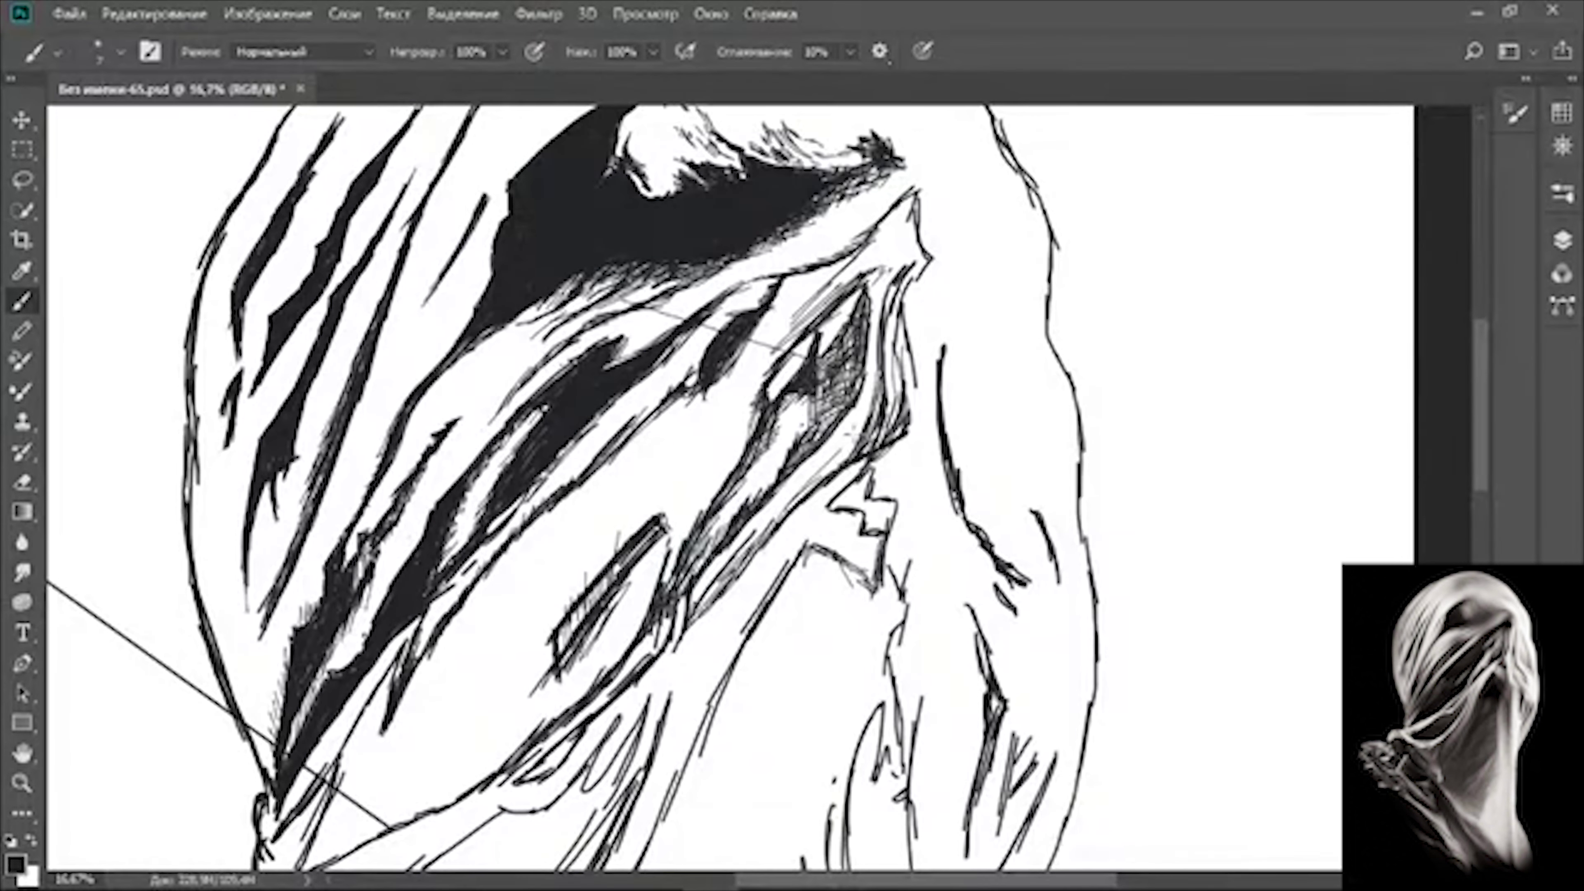
pyautogui.moveTo(936, 253); pyautogui.dragTo(907, 381)
# - Enlarge the brush and fill the fold with dark strokes, widening the black band down it
pyautogui.click(121, 51)
pyautogui.press('Return')
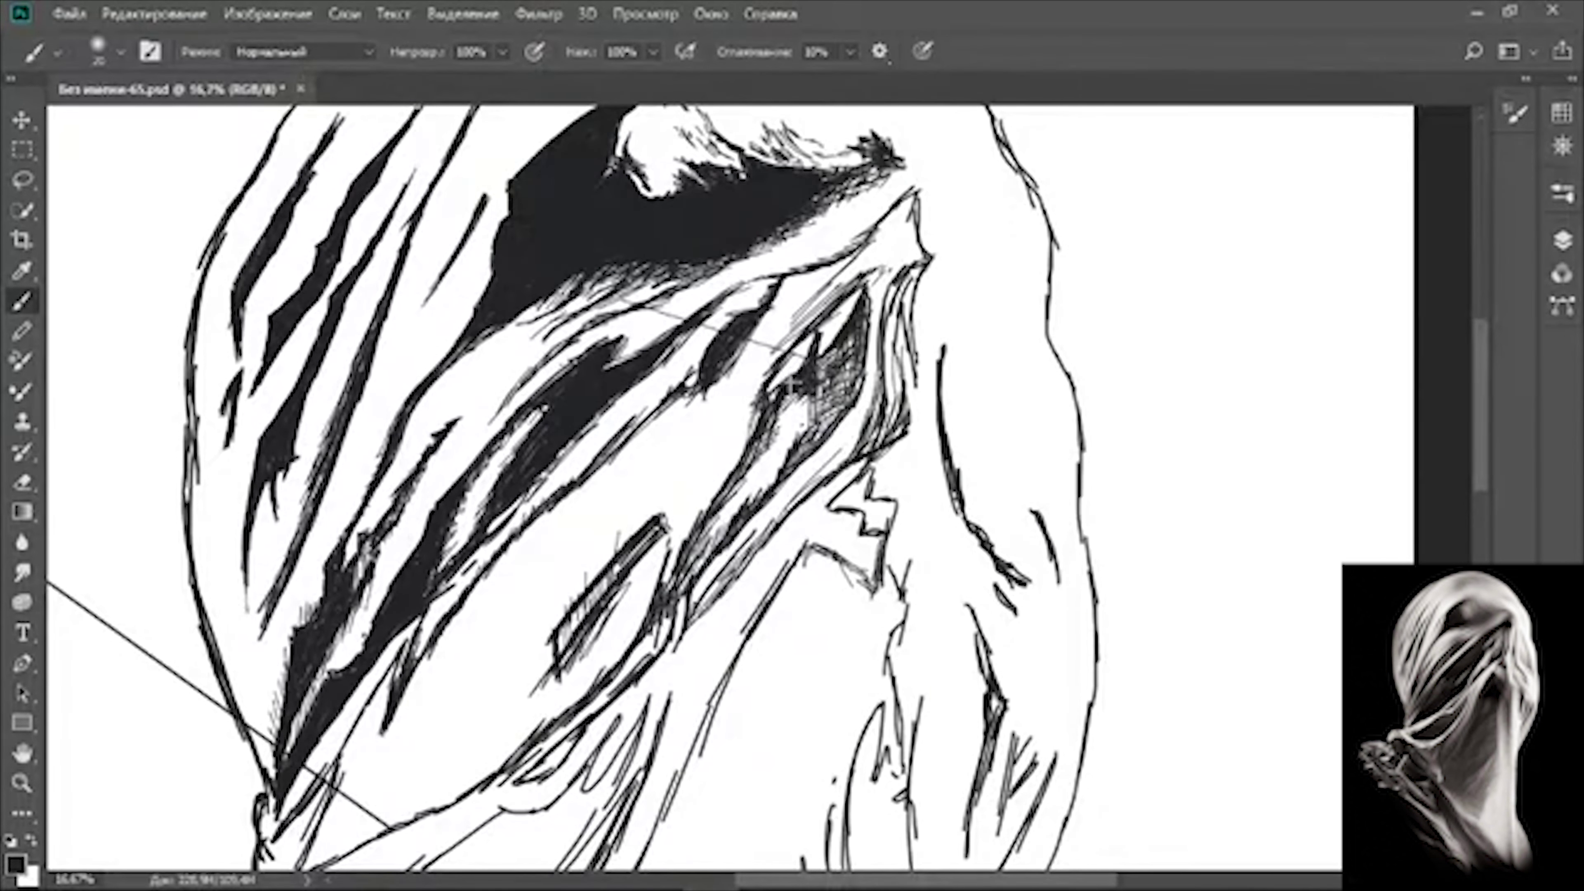
pyautogui.moveTo(816, 293); pyautogui.dragTo(736, 475)
pyautogui.moveTo(867, 250)
pyautogui.mouseDown()
pyautogui.moveTo(717, 381)
pyautogui.moveTo(798, 337)
pyautogui.moveTo(668, 461)
pyautogui.mouseUp()
pyautogui.moveTo(923, 181)
pyautogui.mouseDown()
pyautogui.moveTo(839, 281)
pyautogui.moveTo(882, 330)
pyautogui.moveTo(864, 271)
pyautogui.moveTo(874, 390)
pyautogui.moveTo(786, 511)
pyautogui.mouseUp()
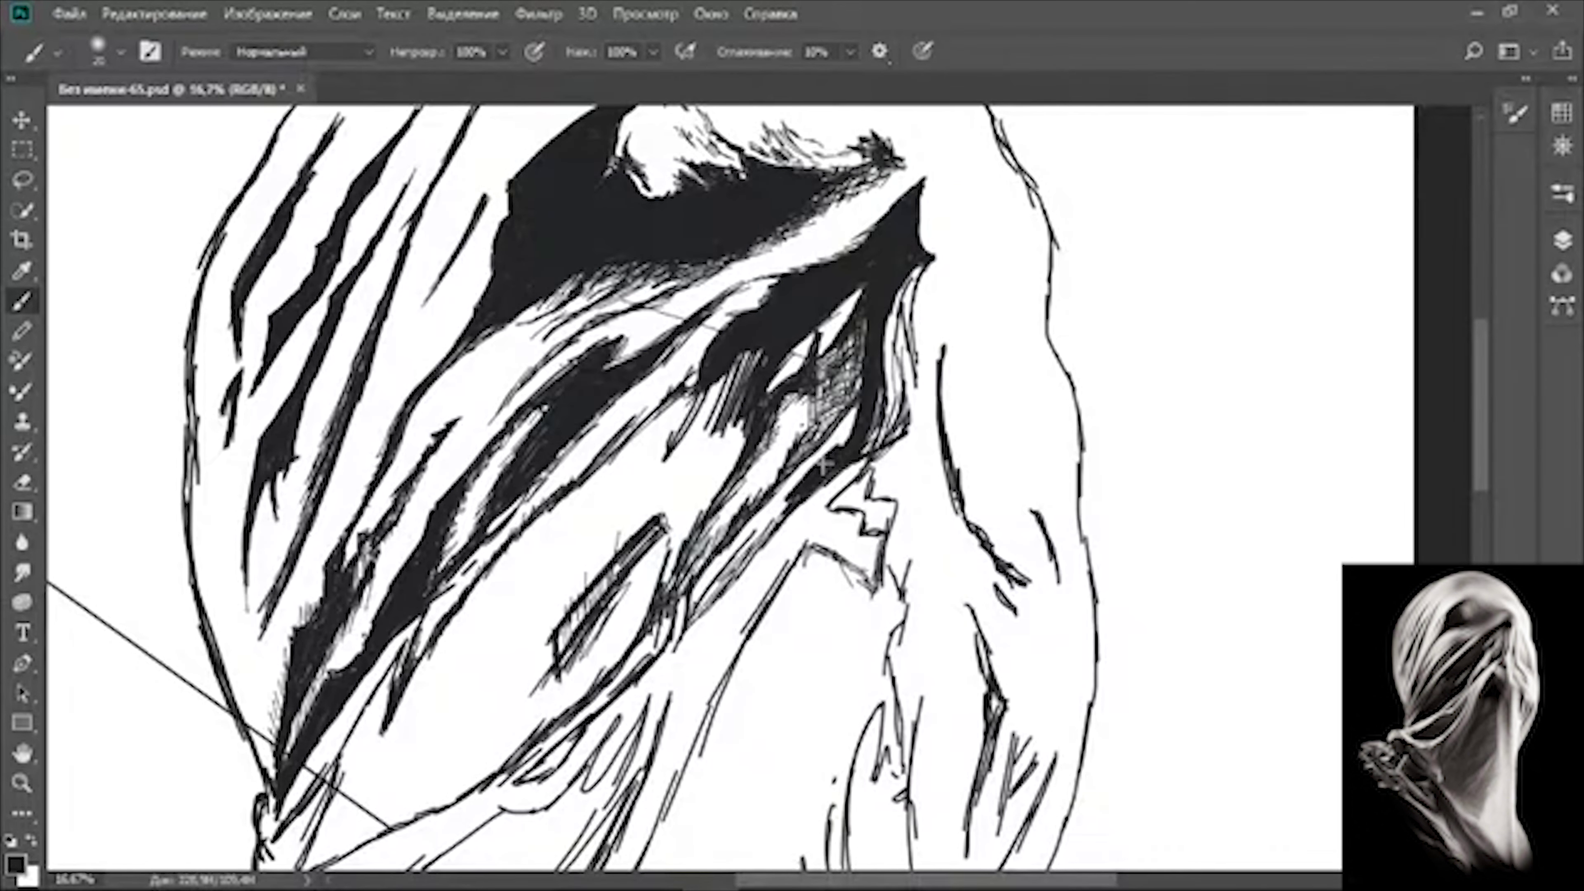
pyautogui.moveTo(855, 415); pyautogui.dragTo(736, 543)
pyautogui.moveTo(861, 387)
pyautogui.mouseDown()
pyautogui.moveTo(680, 649)
pyautogui.moveTo(758, 533)
pyautogui.mouseUp()
# - Blacken the zigzag and fold edge, and add dark fill along the right fold
pyautogui.moveTo(910, 399); pyautogui.dragTo(827, 511)
pyautogui.moveTo(923, 262); pyautogui.dragTo(892, 431)
pyautogui.moveTo(883, 459)
pyautogui.mouseDown()
pyautogui.moveTo(848, 505)
pyautogui.moveTo(873, 599)
pyautogui.mouseUp()
pyautogui.moveTo(836, 475); pyautogui.dragTo(879, 521)
pyautogui.moveTo(858, 290); pyautogui.dragTo(758, 499)
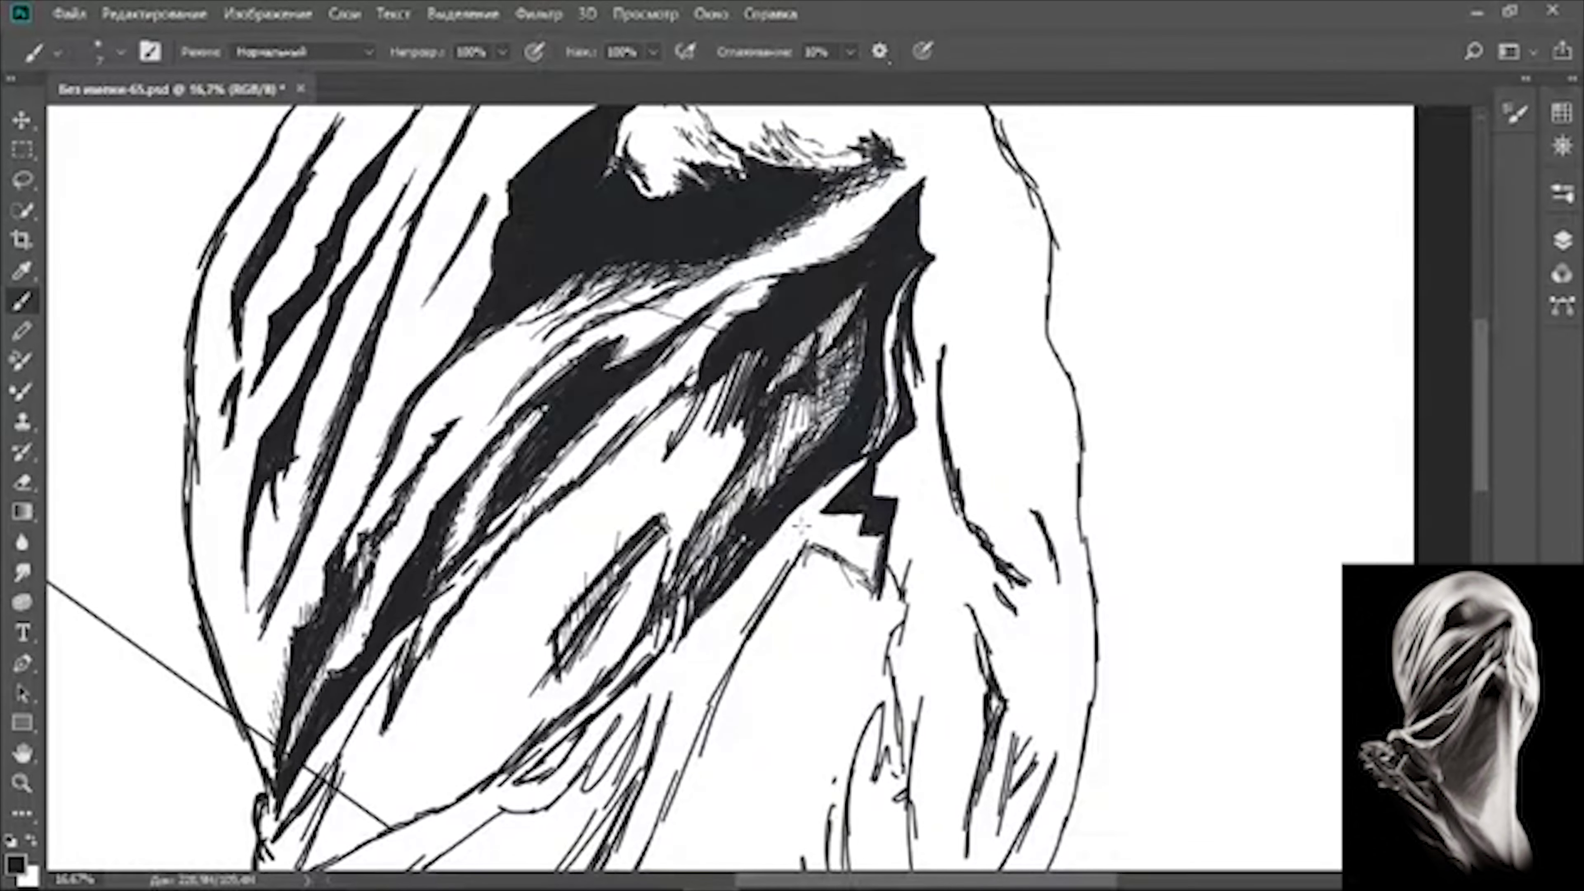
pyautogui.moveTo(916, 271); pyautogui.dragTo(804, 450)
pyautogui.scroll(-5, 761, 562)
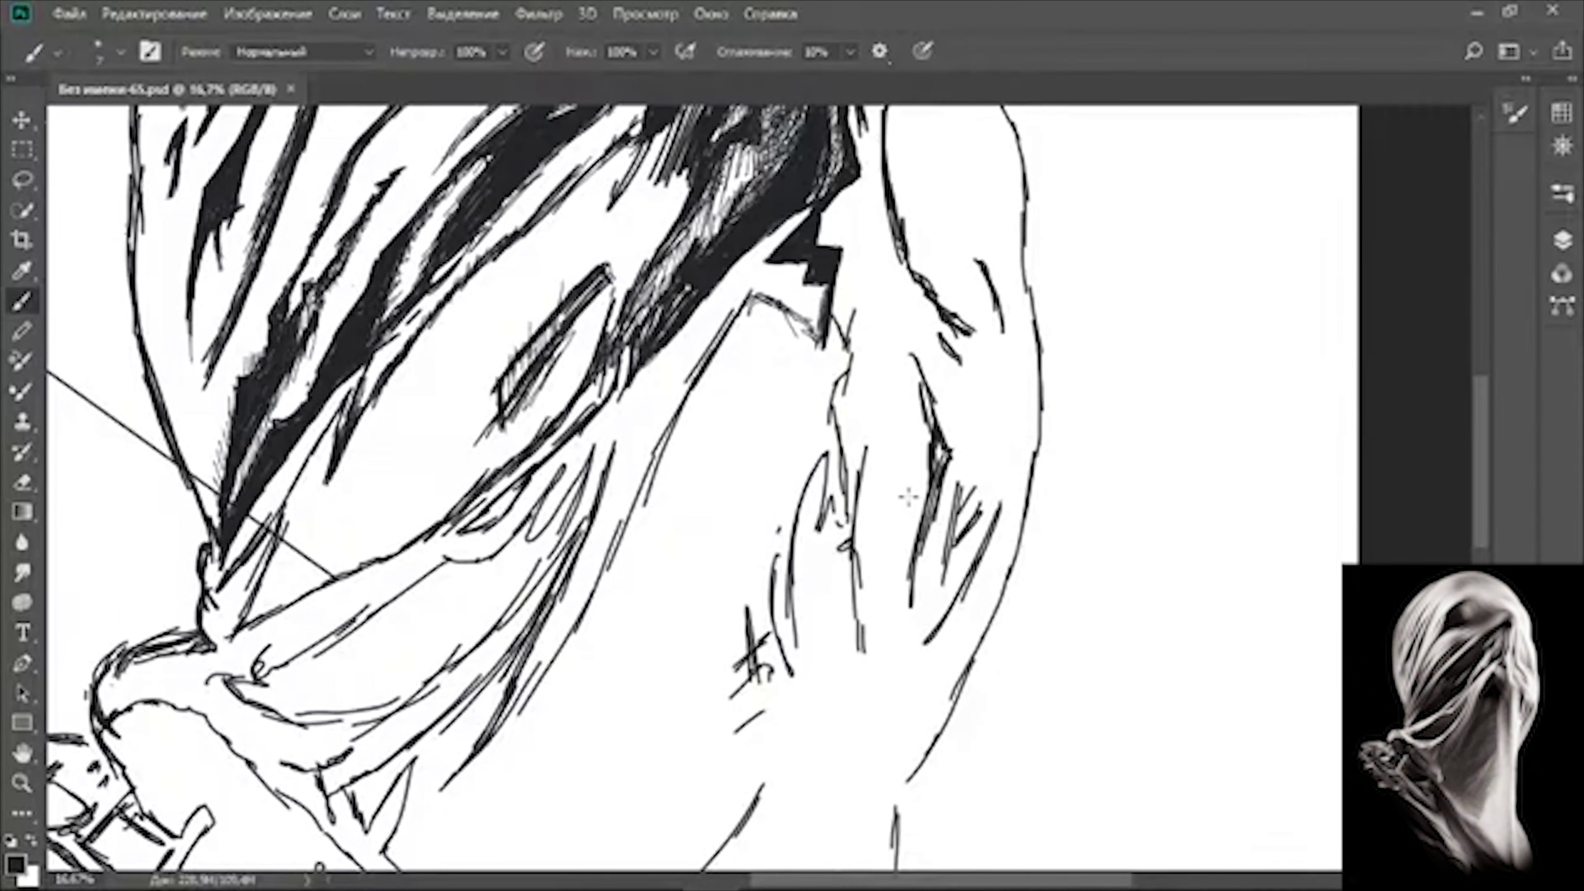
pyautogui.scroll(3, 909, 498)
pyautogui.scroll(1, 811, 375)
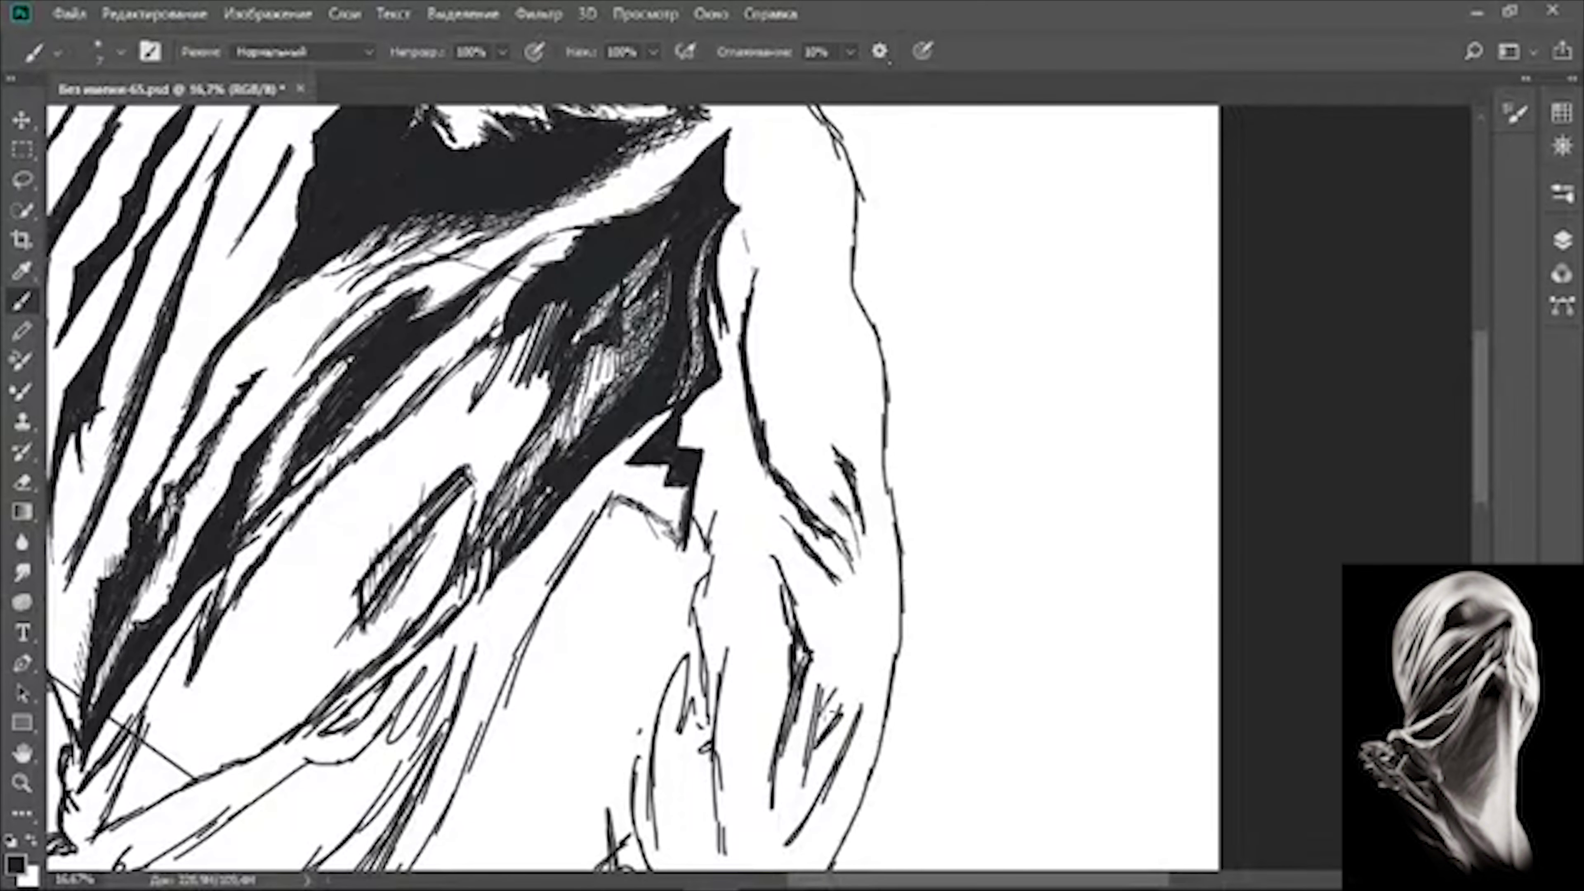
# - Add a dark stroke and hatching on the right fold
pyautogui.moveTo(772, 551); pyautogui.dragTo(814, 638)
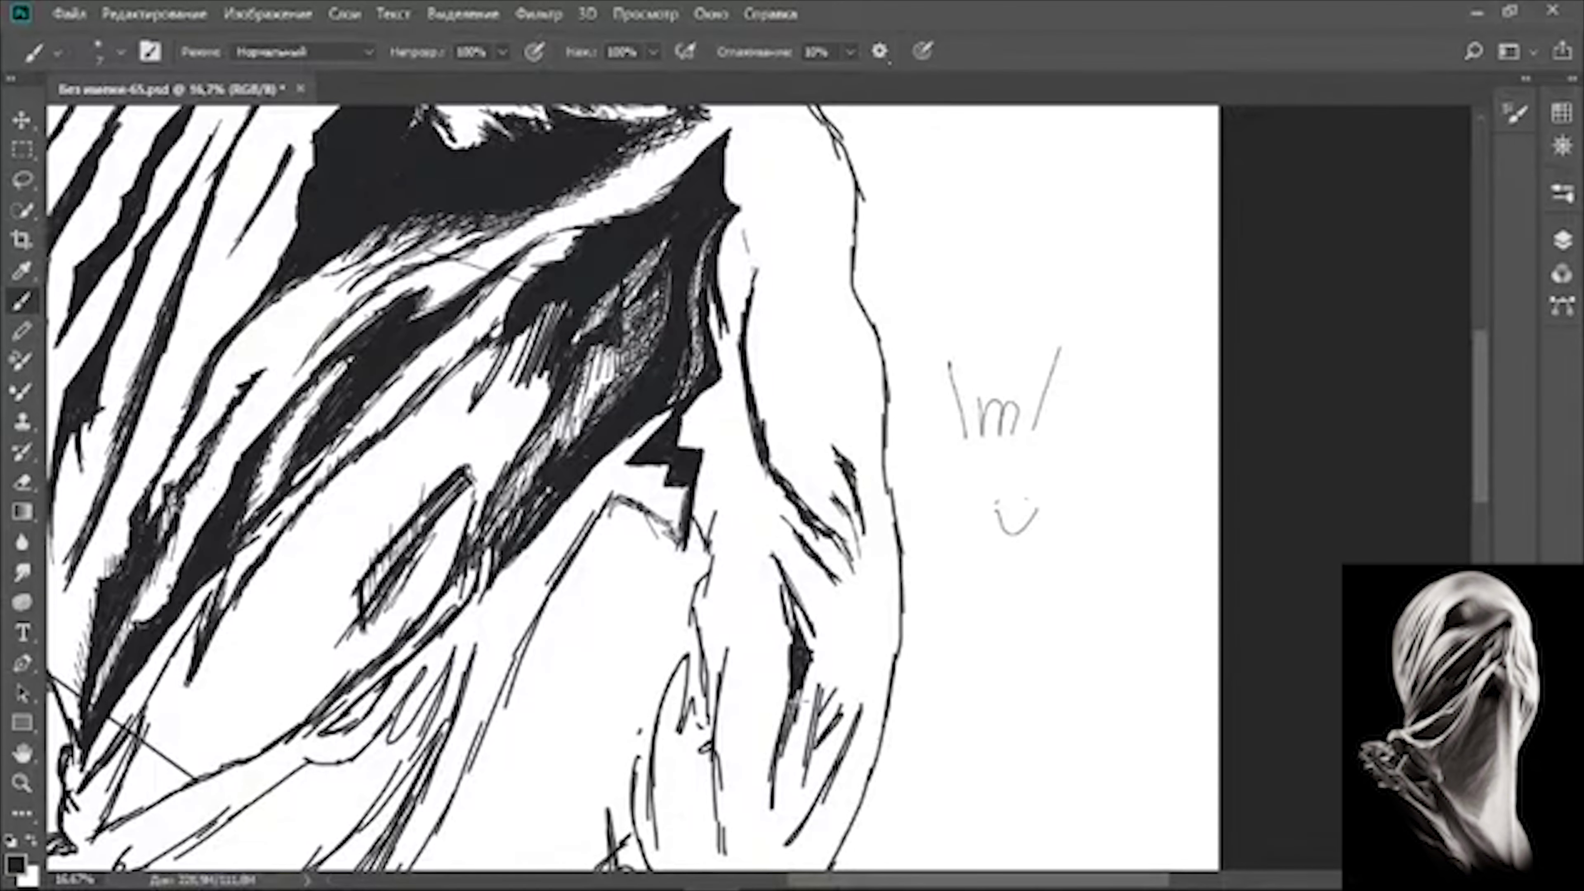
pyautogui.moveTo(798, 693); pyautogui.dragTo(767, 824)
pyautogui.moveTo(817, 549); pyautogui.dragTo(754, 643)
pyautogui.moveTo(861, 711)
pyautogui.mouseDown()
pyautogui.moveTo(810, 811)
pyautogui.moveTo(1022, 630)
pyautogui.mouseUp()
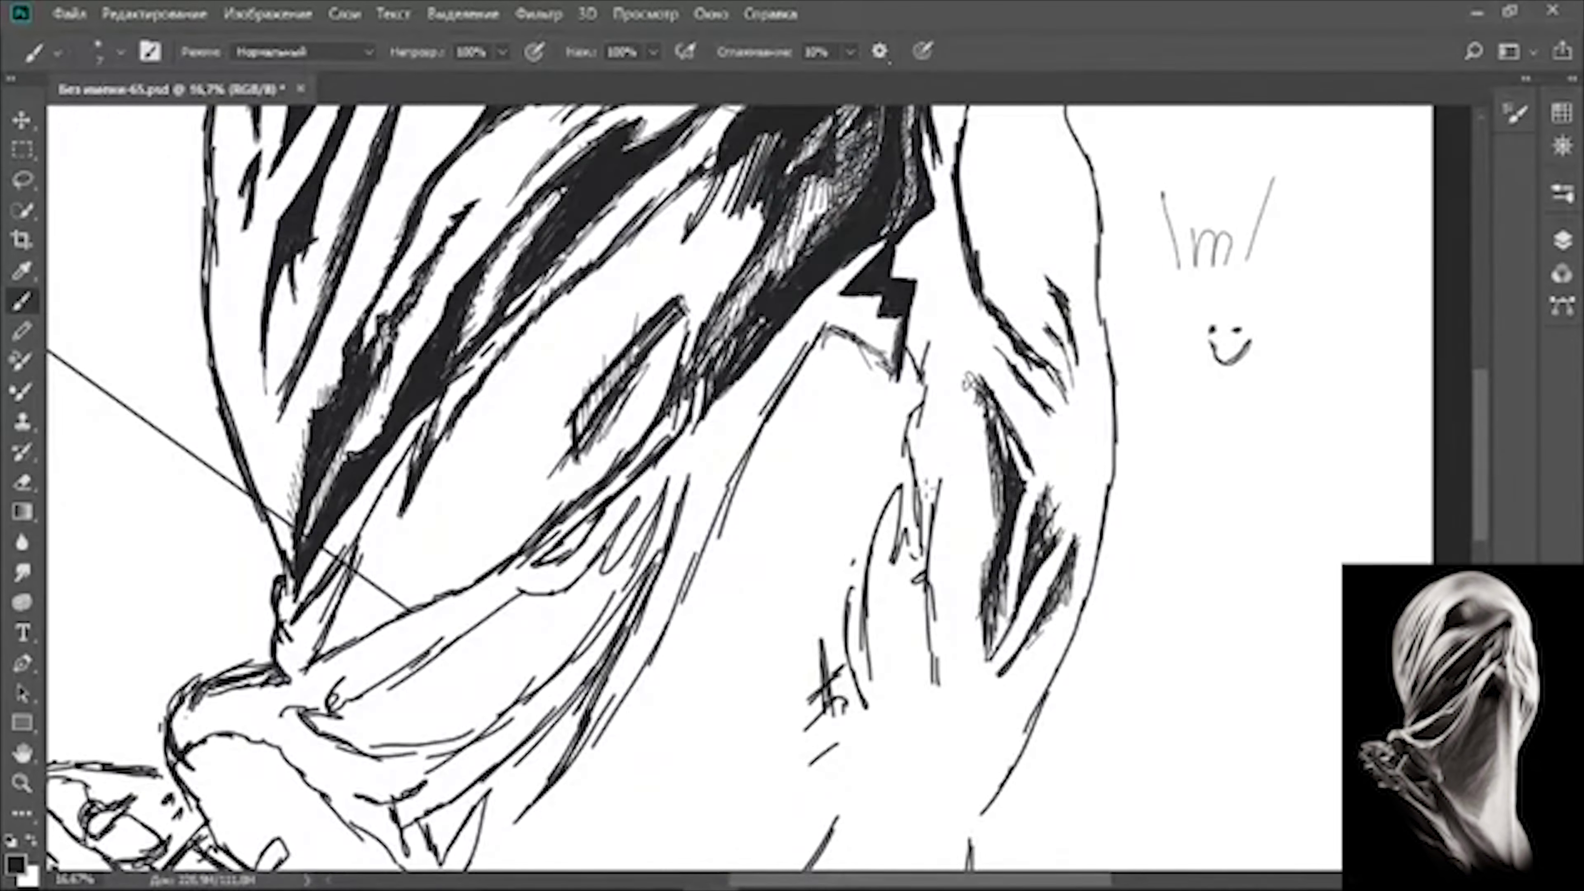
# - Zoom out and fill the right folds and the area behind the hand with black
pyautogui.hotkey('ctrl', '-')
pyautogui.moveTo(717, 549); pyautogui.dragTo(598, 661)
pyautogui.moveTo(880, 325); pyautogui.dragTo(729, 618)
pyautogui.moveTo(935, 287); pyautogui.dragTo(854, 624)
pyautogui.moveTo(873, 649)
pyautogui.mouseDown()
pyautogui.moveTo(742, 833)
pyautogui.moveTo(804, 562)
pyautogui.mouseUp()
pyautogui.moveTo(898, 300); pyautogui.dragTo(792, 562)
pyautogui.moveTo(873, 437); pyautogui.dragTo(810, 674)
# - Thicken the figure's right contour, paint the surrounding white background black, and save with Ctrl+S
pyautogui.moveTo(998, 861); pyautogui.dragTo(1098, 187)
pyautogui.moveTo(1116, 362); pyautogui.dragTo(1195, 331)
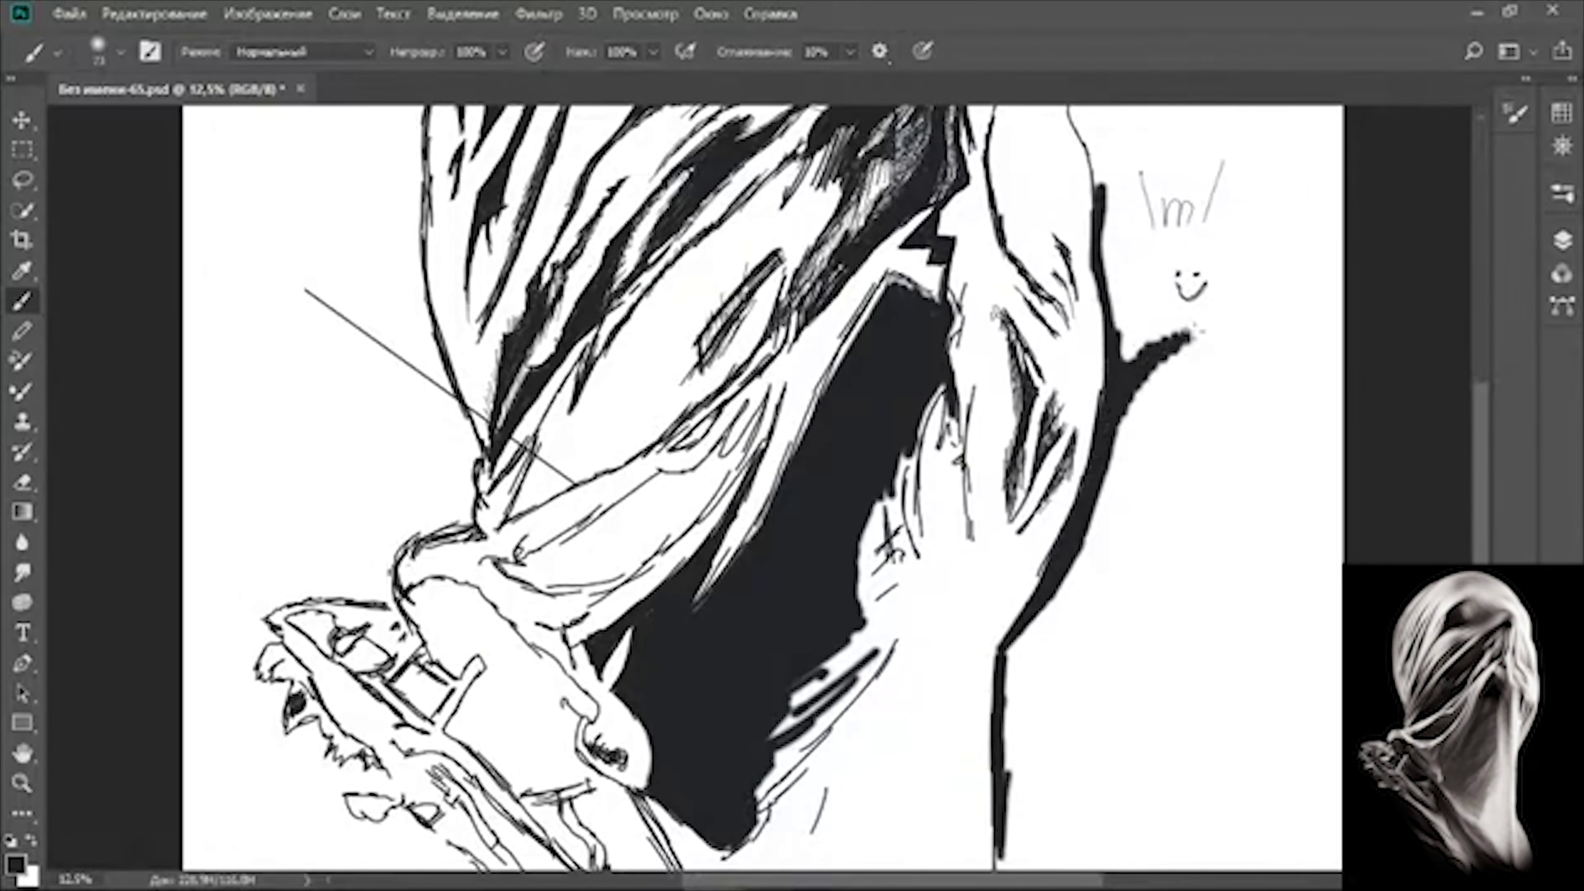
pyautogui.hotkey('ctrl', '+')
pyautogui.click(120, 52)
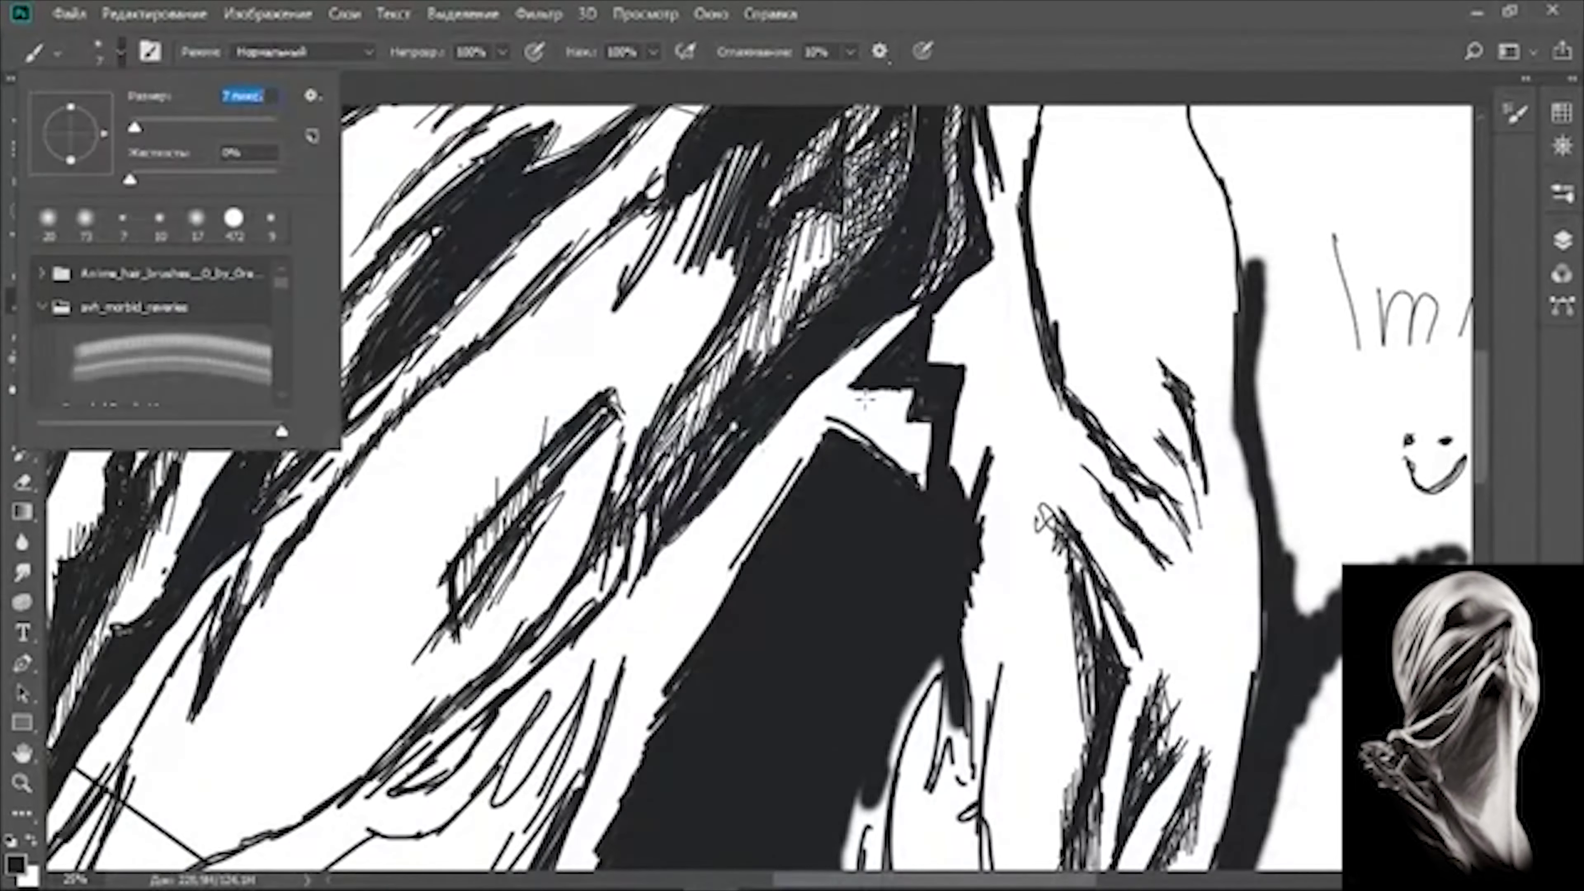
pyautogui.press('Return')
pyautogui.moveTo(916, 312); pyautogui.dragTo(649, 574)
pyautogui.moveTo(848, 324); pyautogui.dragTo(674, 599)
pyautogui.hotkey('ctrl', '-')
pyautogui.hotkey('ctrl', '-')
pyautogui.hotkey('ctrl', '-')
pyautogui.hotkey('ctrl', 's')
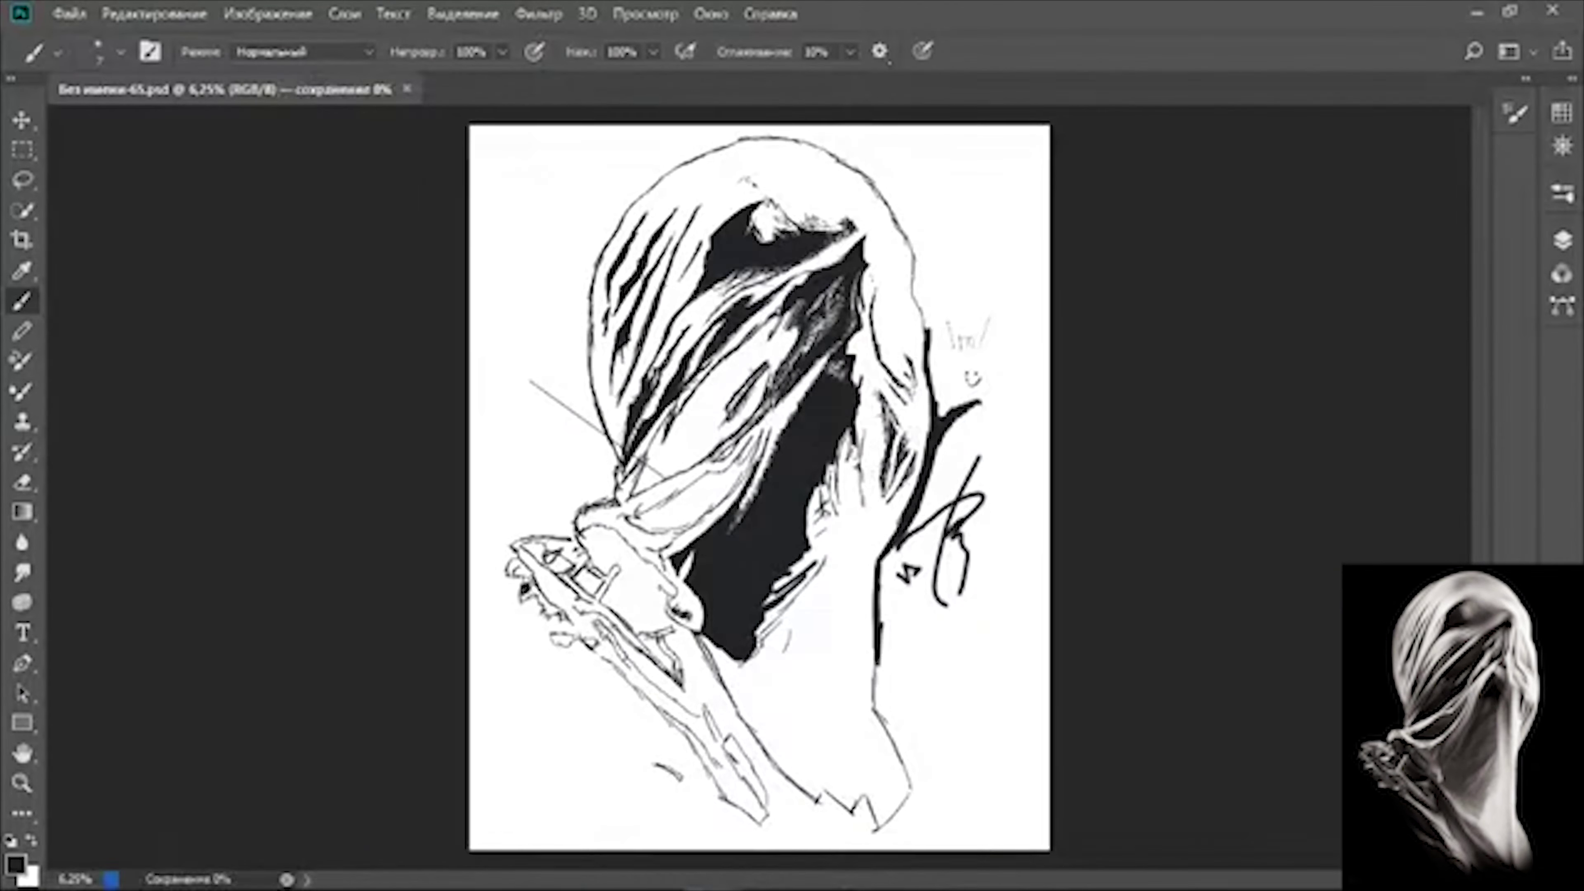
pyautogui.moveTo(998, 250)
pyautogui.mouseDown()
pyautogui.moveTo(973, 387)
pyautogui.moveTo(892, 608)
pyautogui.moveTo(983, 820)
pyautogui.moveTo(1051, 176)
pyautogui.moveTo(983, 842)
pyautogui.moveTo(530, 727)
pyautogui.moveTo(530, 195)
pyautogui.moveTo(551, 507)
pyautogui.mouseUp()
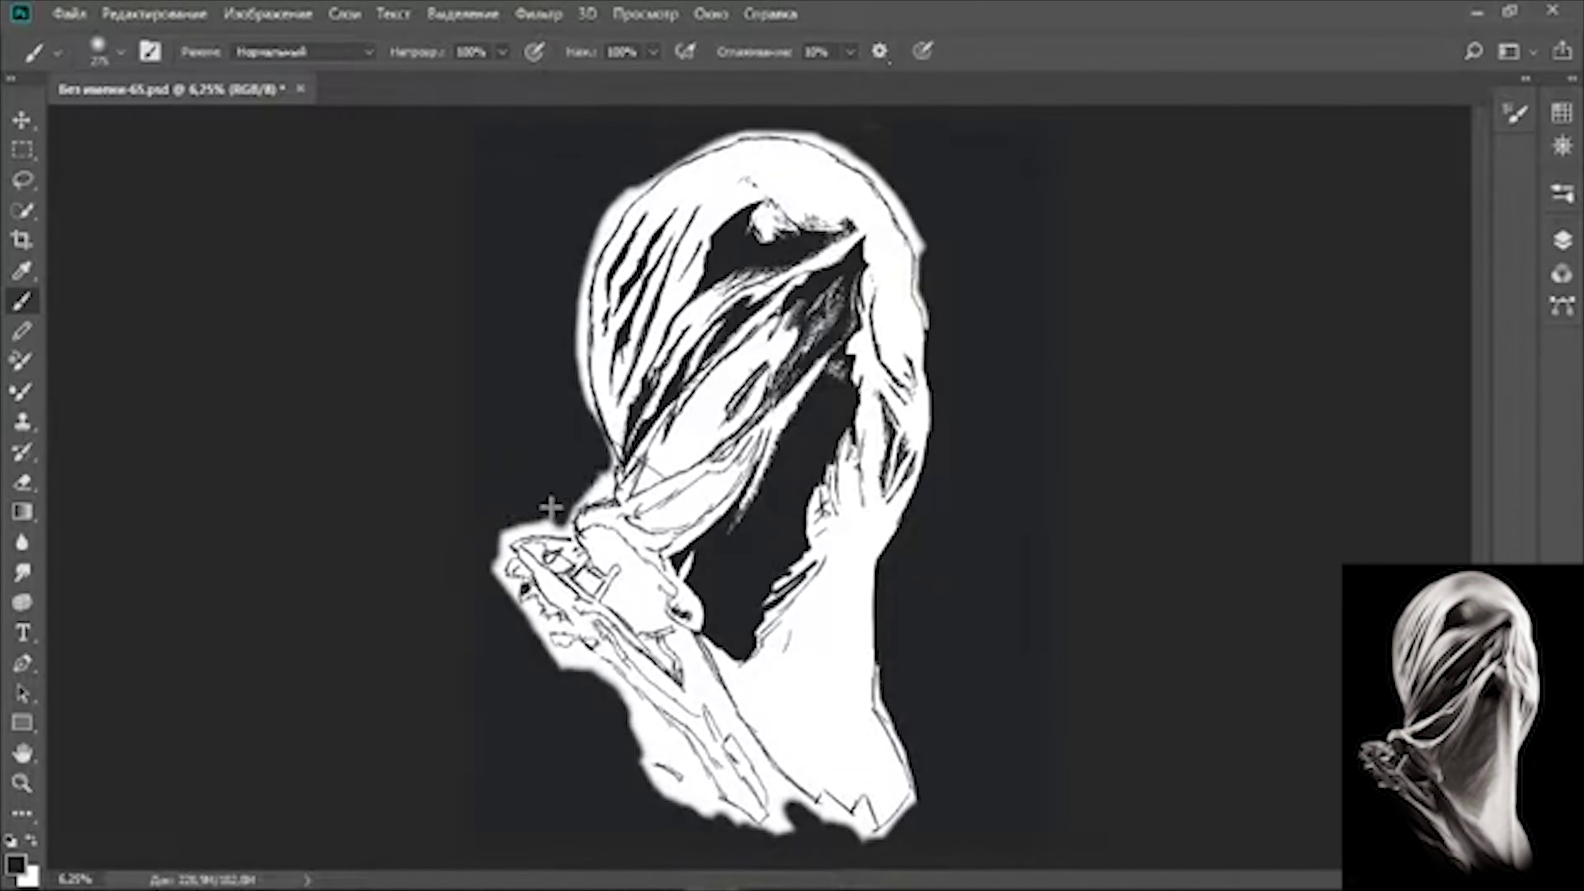
# - Paint black strokes along the head's right edge
pyautogui.rightClick(983, 353)
pyautogui.press('Return')
pyautogui.scroll(3, 961, 118)
pyautogui.moveTo(830, 712)
pyautogui.mouseDown()
pyautogui.moveTo(804, 405)
pyautogui.moveTo(736, 337)
pyautogui.moveTo(407, 134)
pyautogui.moveTo(594, 187)
pyautogui.moveTo(414, 269)
pyautogui.moveTo(424, 437)
pyautogui.moveTo(400, 368)
pyautogui.moveTo(435, 473)
pyautogui.mouseUp()
pyautogui.scroll(-3, 435, 472)
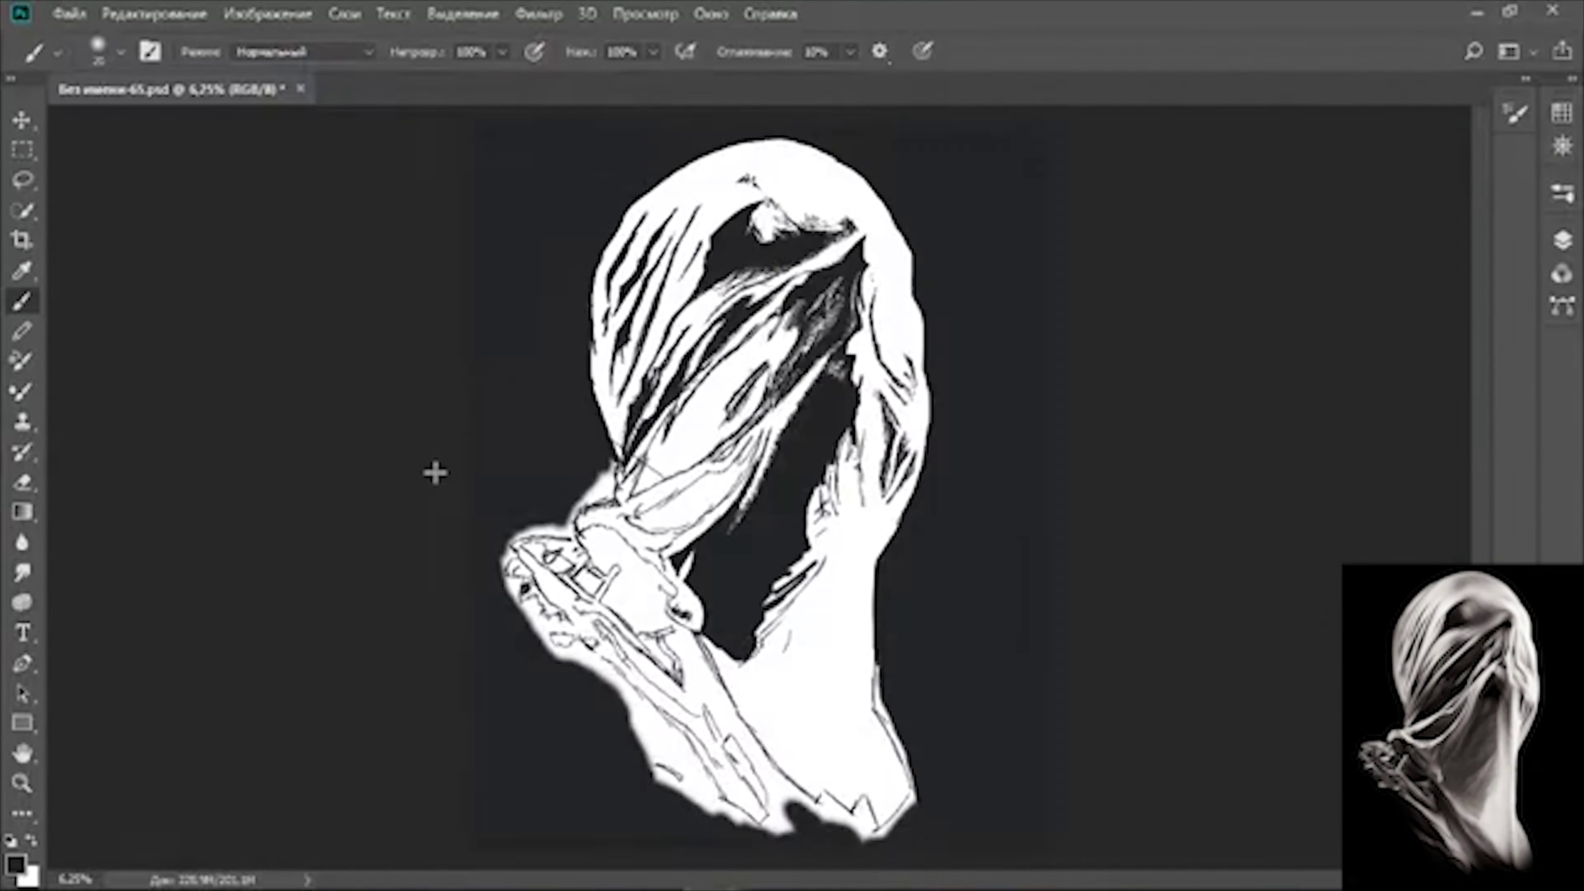
pyautogui.scroll(3, 435, 472)
pyautogui.scroll(5, 842, 374)
# - Choose a brush preset and paint a black stroke on a hood fold
pyautogui.rightClick(818, 359)
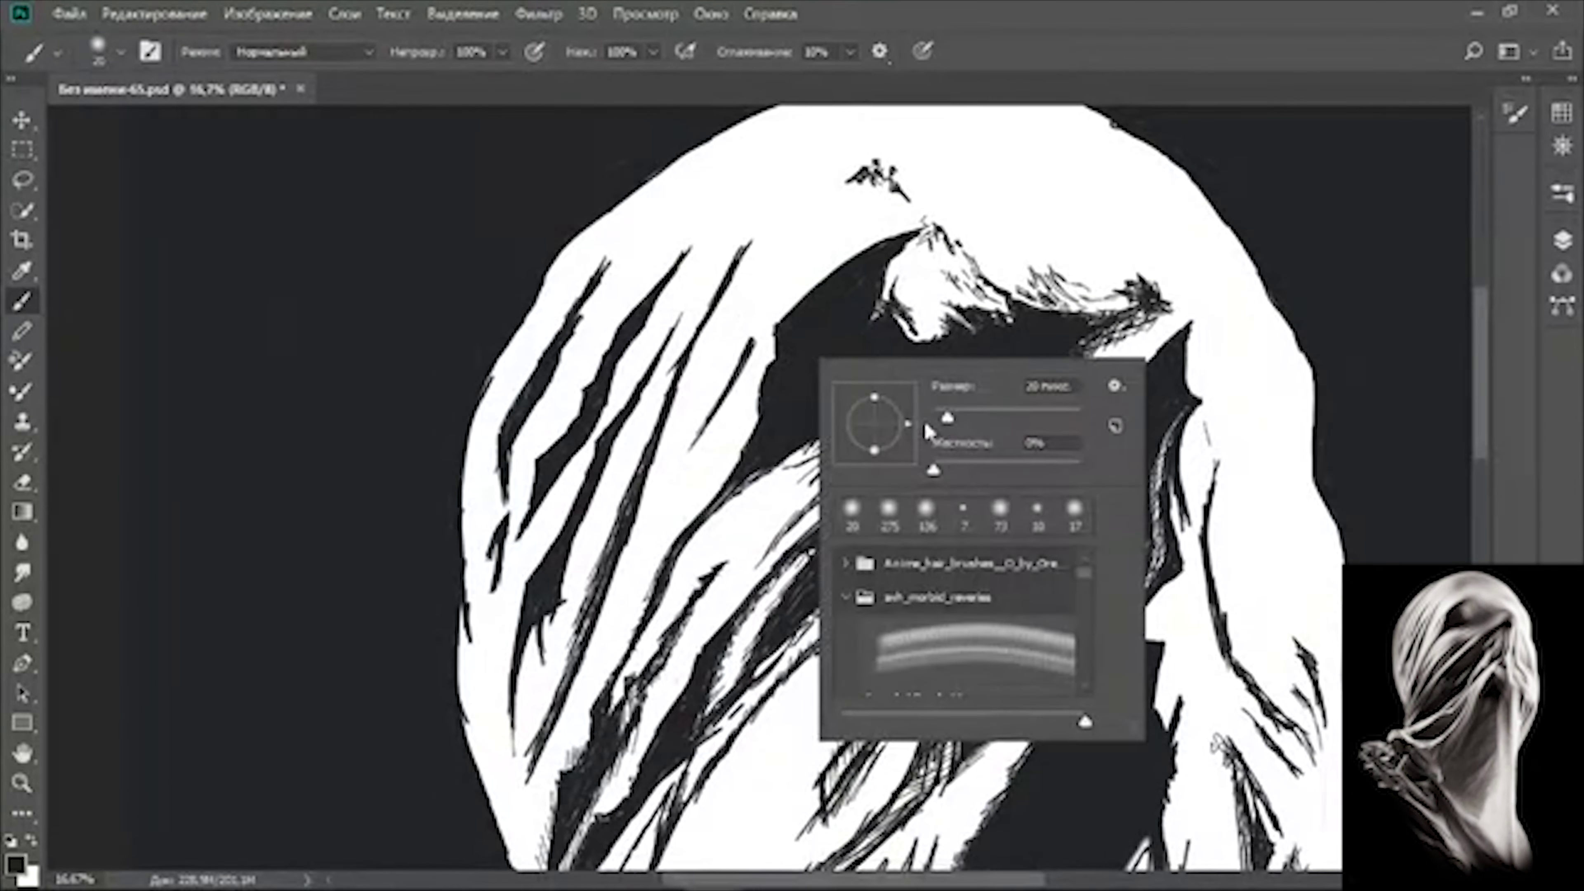
pyautogui.click(758, 387)
pyautogui.scroll(2, 722, 357)
pyautogui.scroll(3, 722, 358)
pyautogui.moveTo(898, 346); pyautogui.dragTo(746, 609)
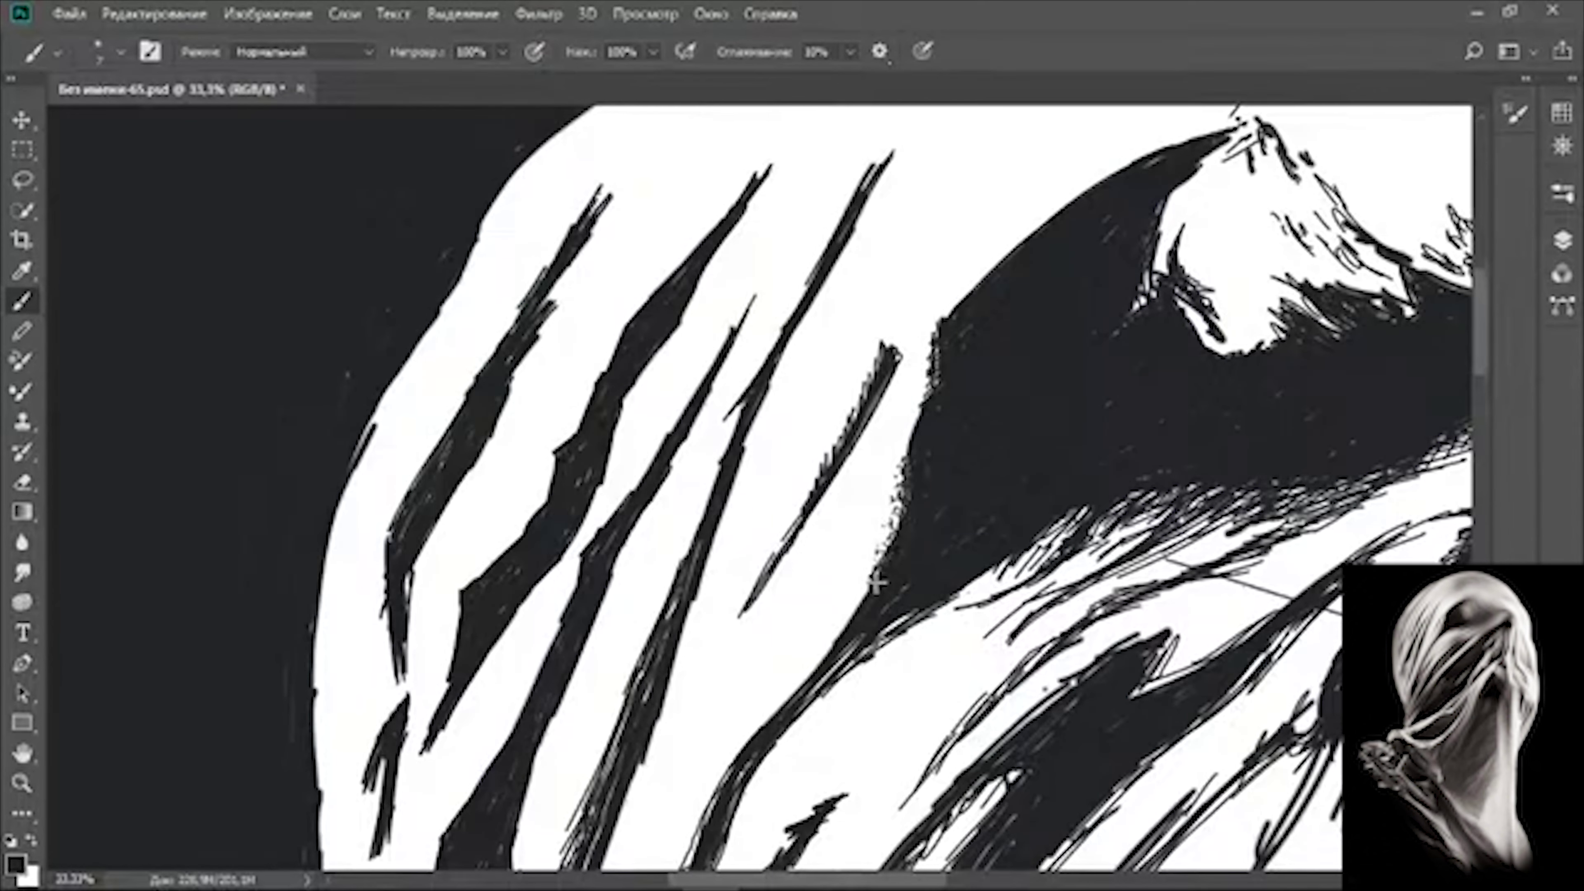
# - Widen the thin fold stroke with black and paint along the hood's left edge
pyautogui.scroll(-1, 876, 583)
pyautogui.scroll(-1, 926, 556)
pyautogui.scroll(1, 738, 498)
pyautogui.scroll(1, 738, 498)
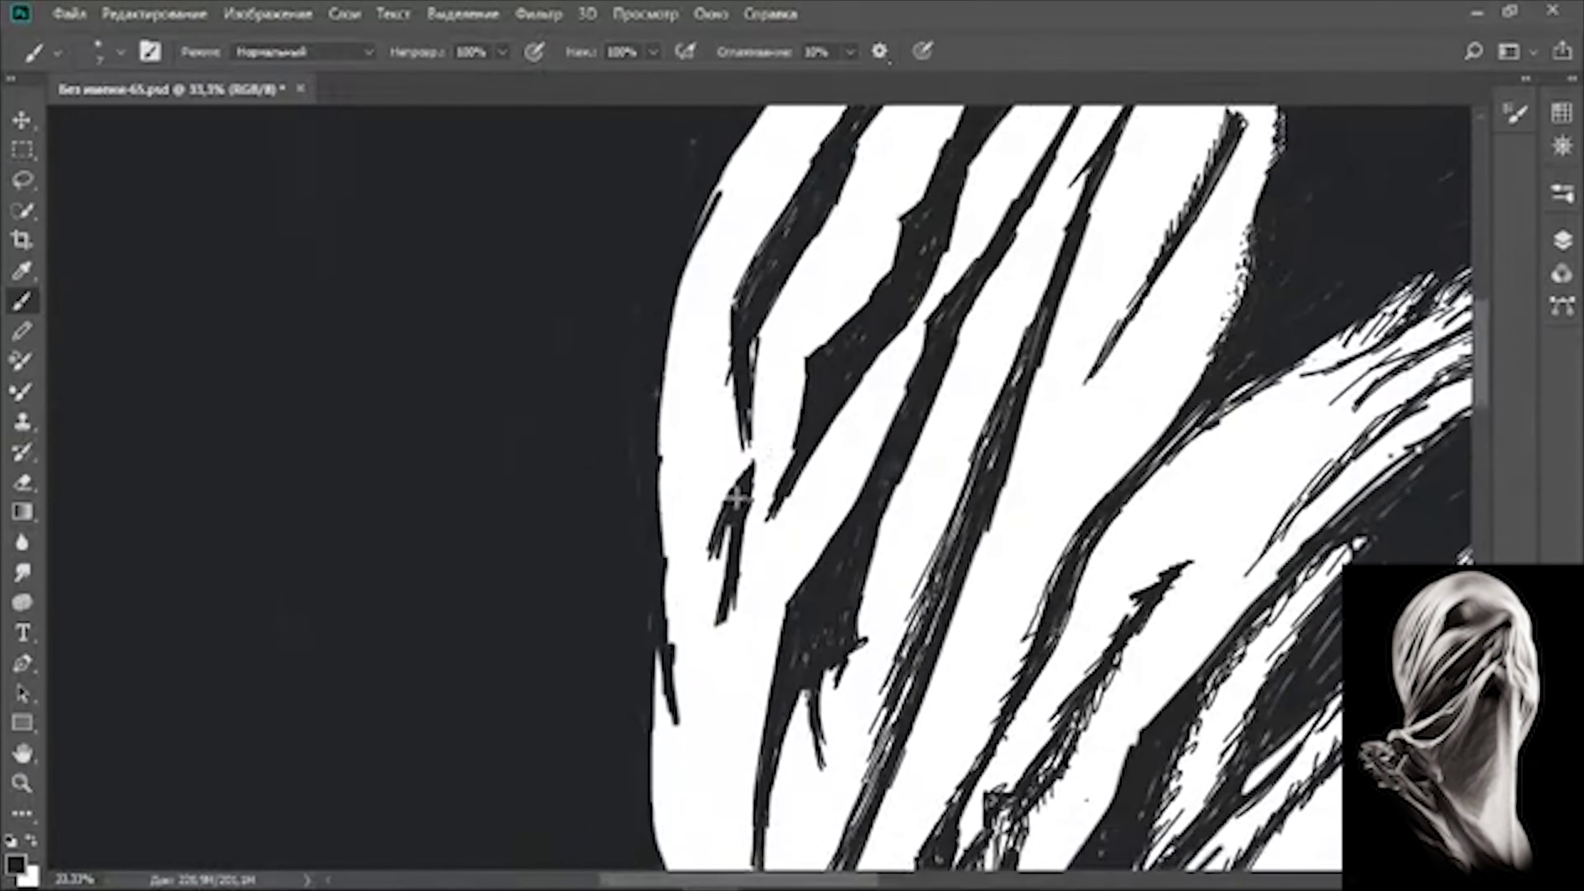
pyautogui.moveTo(736, 500); pyautogui.dragTo(745, 486)
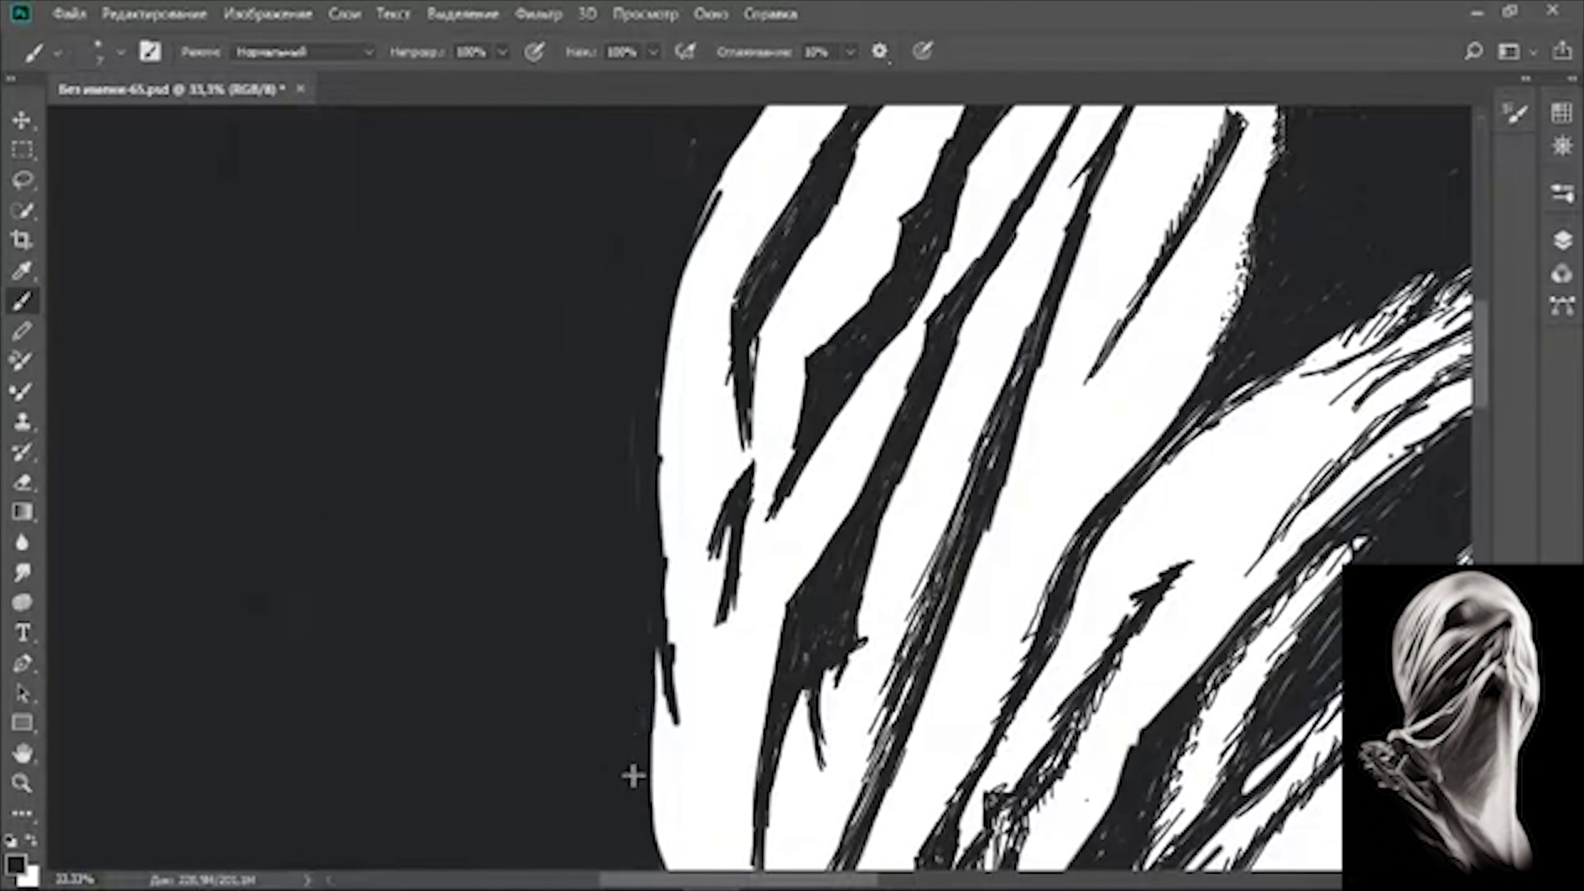
pyautogui.moveTo(652, 673); pyautogui.dragTo(670, 730)
pyautogui.moveTo(739, 537)
pyautogui.mouseDown()
pyautogui.moveTo(717, 609)
pyautogui.moveTo(734, 506)
pyautogui.moveTo(802, 377)
pyautogui.mouseUp()
# - Add fine hatching along the fold stripes, including the upper-left stripe
pyautogui.moveTo(900, 248)
pyautogui.mouseDown()
pyautogui.moveTo(866, 414)
pyautogui.moveTo(780, 517)
pyautogui.mouseUp()
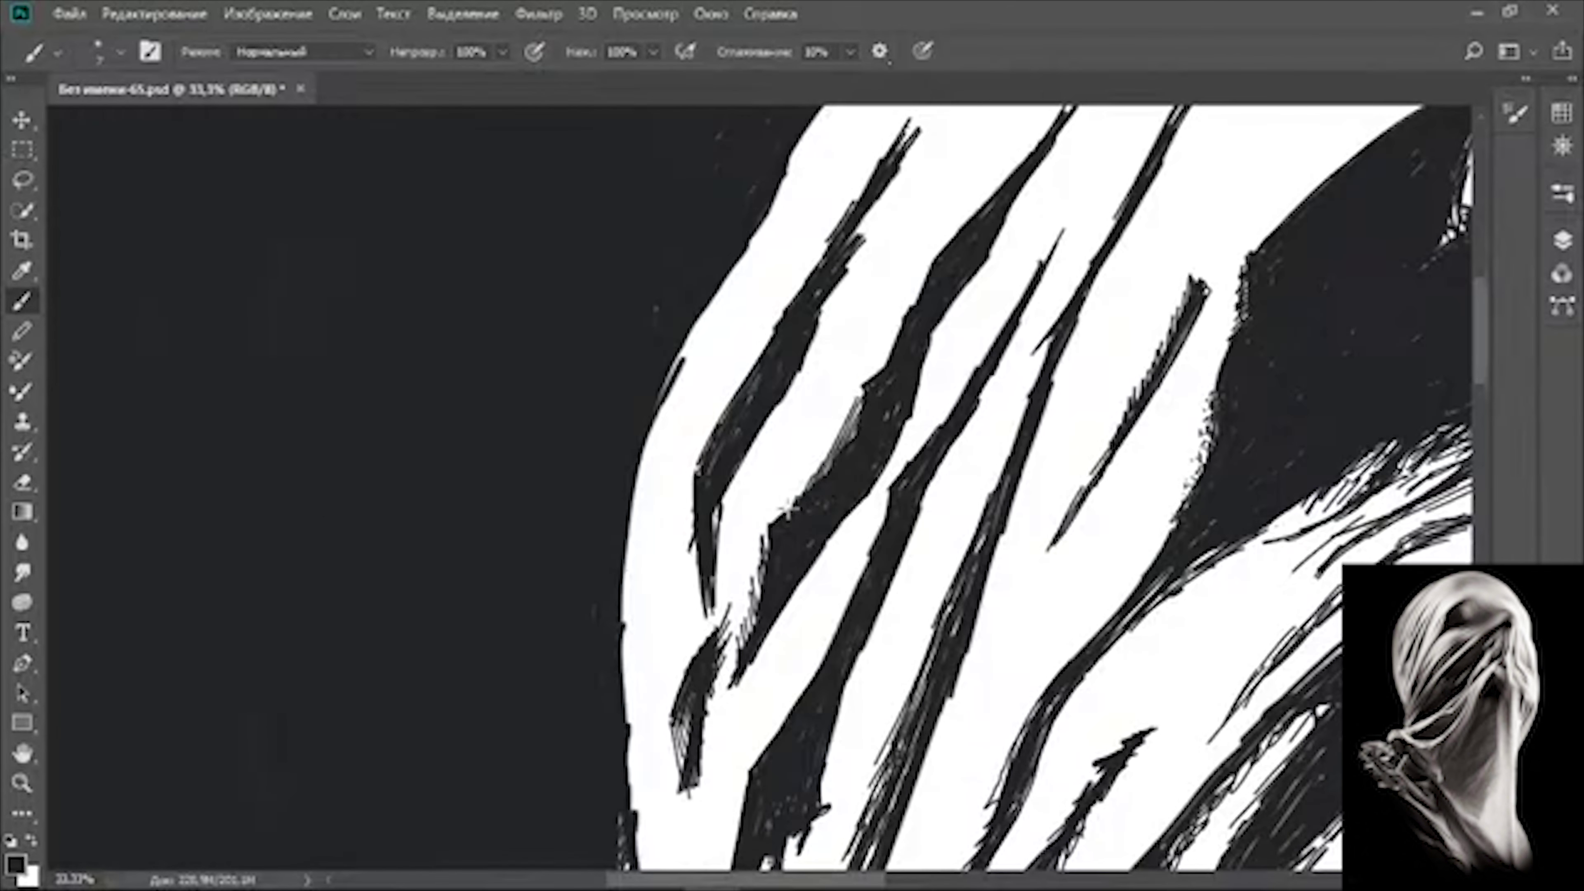
pyautogui.moveTo(914, 387); pyautogui.dragTo(1036, 168)
pyautogui.moveTo(1036, 175); pyautogui.dragTo(1057, 290)
pyautogui.moveTo(930, 265); pyautogui.dragTo(776, 547)
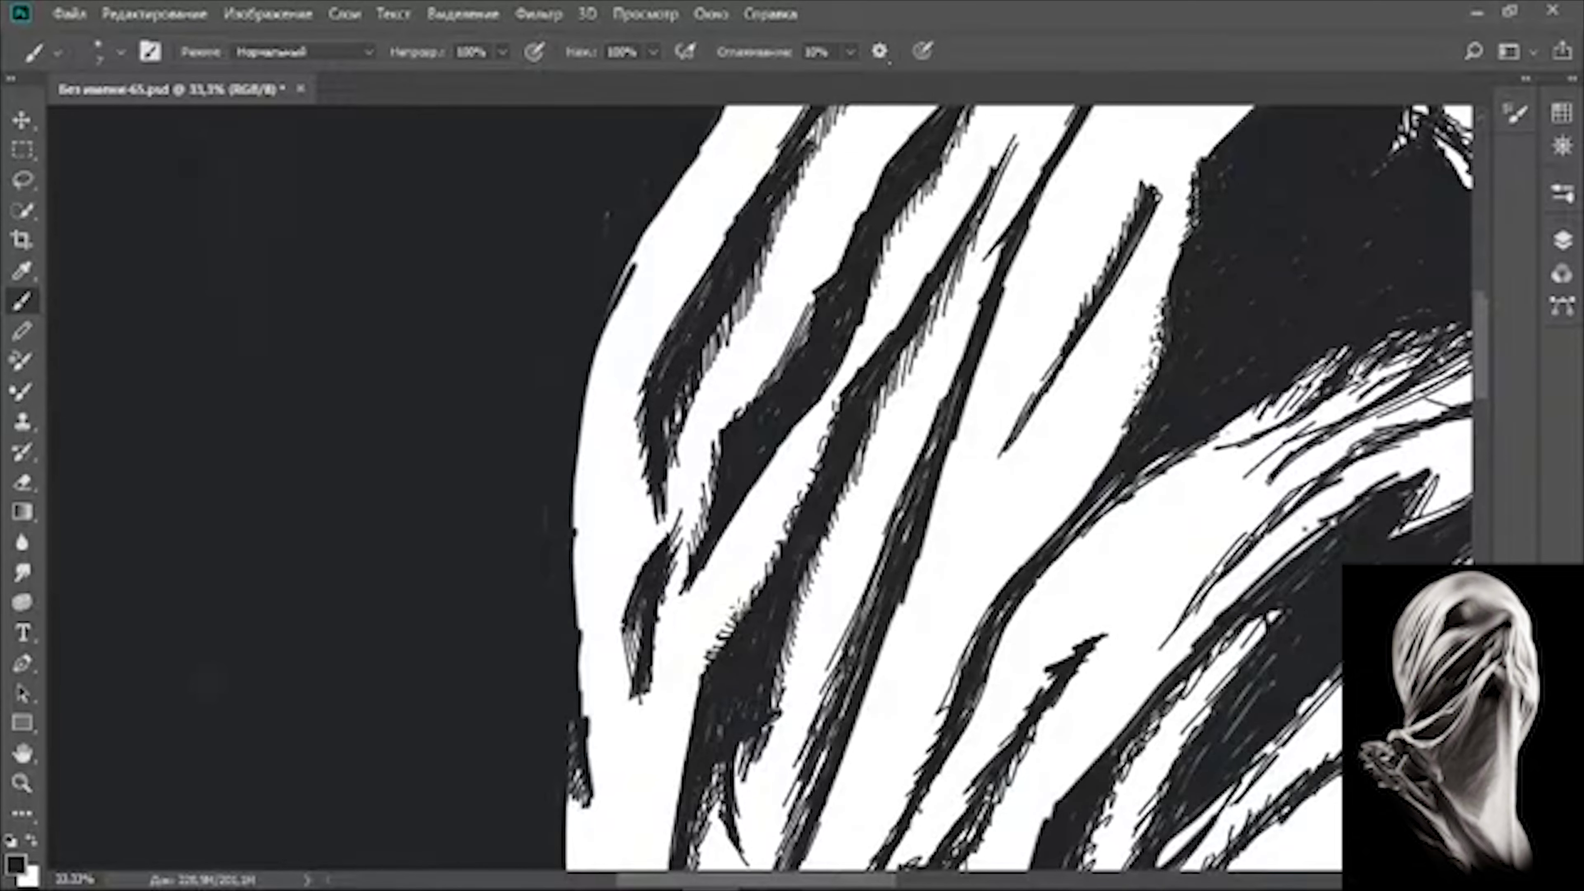
pyautogui.scroll(1, 736, 571)
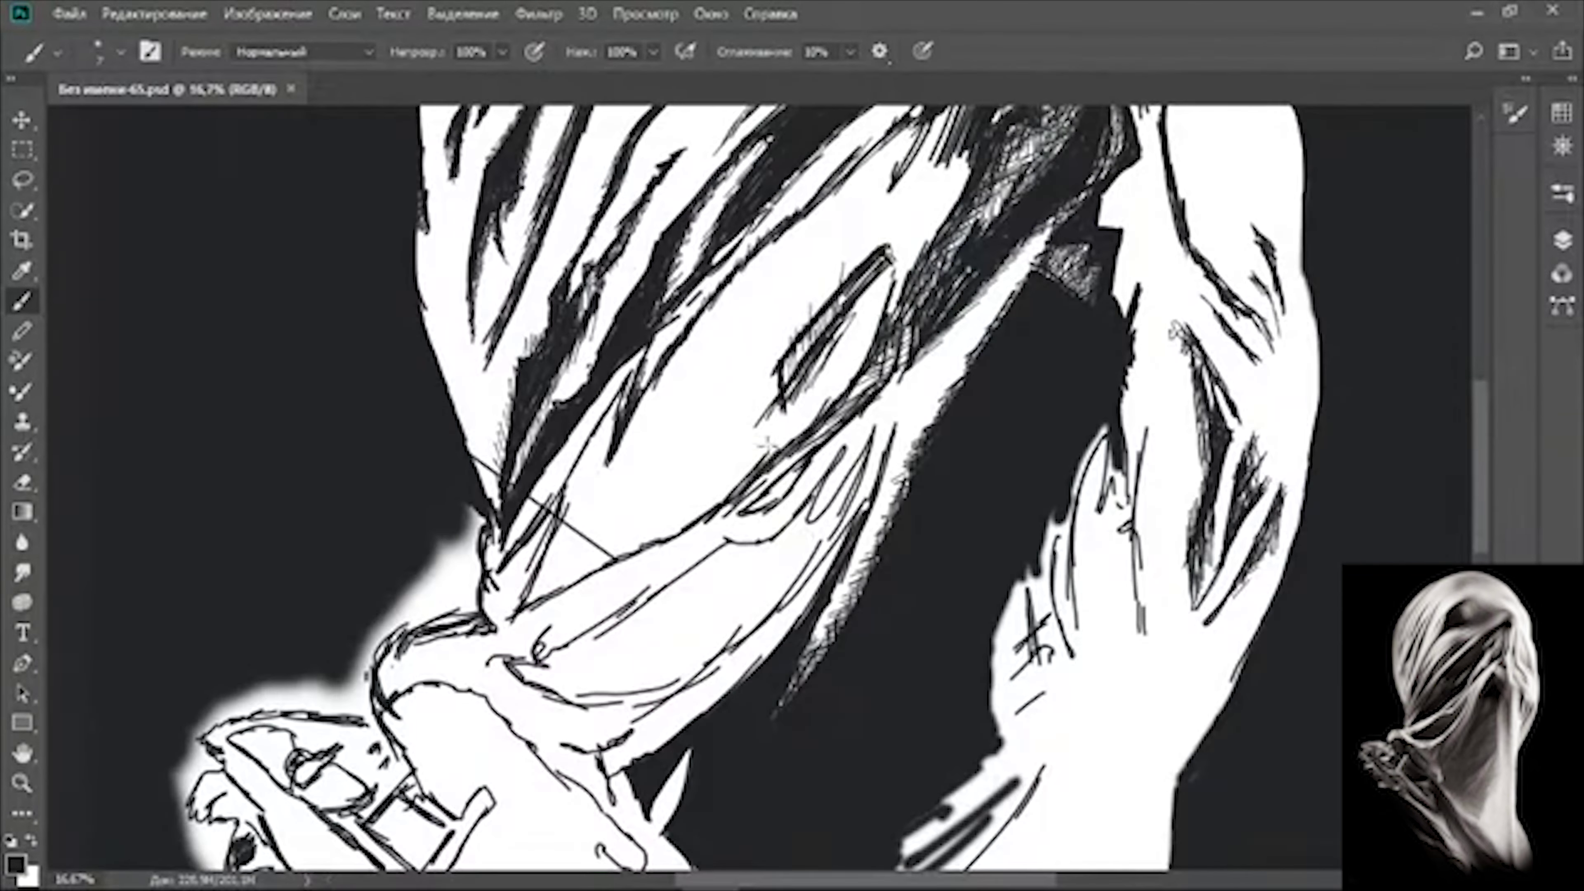
# - Paint a black stroke on the cloth and set the brush size to 20 px
pyautogui.rightClick(726, 412)
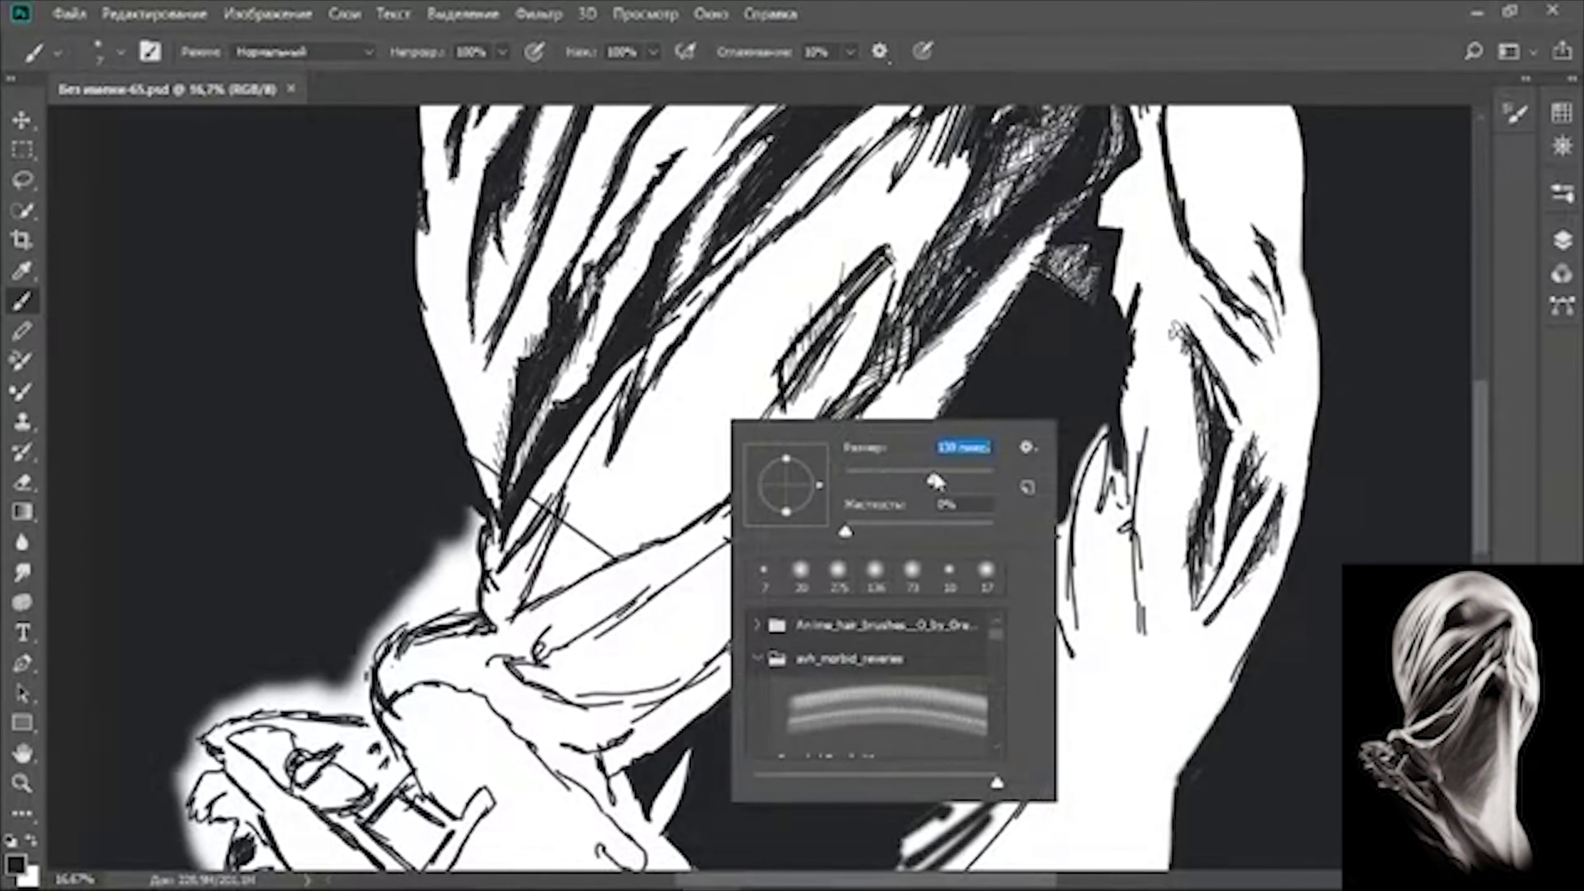
pyautogui.moveTo(760, 284)
pyautogui.mouseDown()
pyautogui.moveTo(670, 426)
pyautogui.moveTo(726, 376)
pyautogui.moveTo(640, 474)
pyautogui.moveTo(817, 308)
pyautogui.mouseUp()
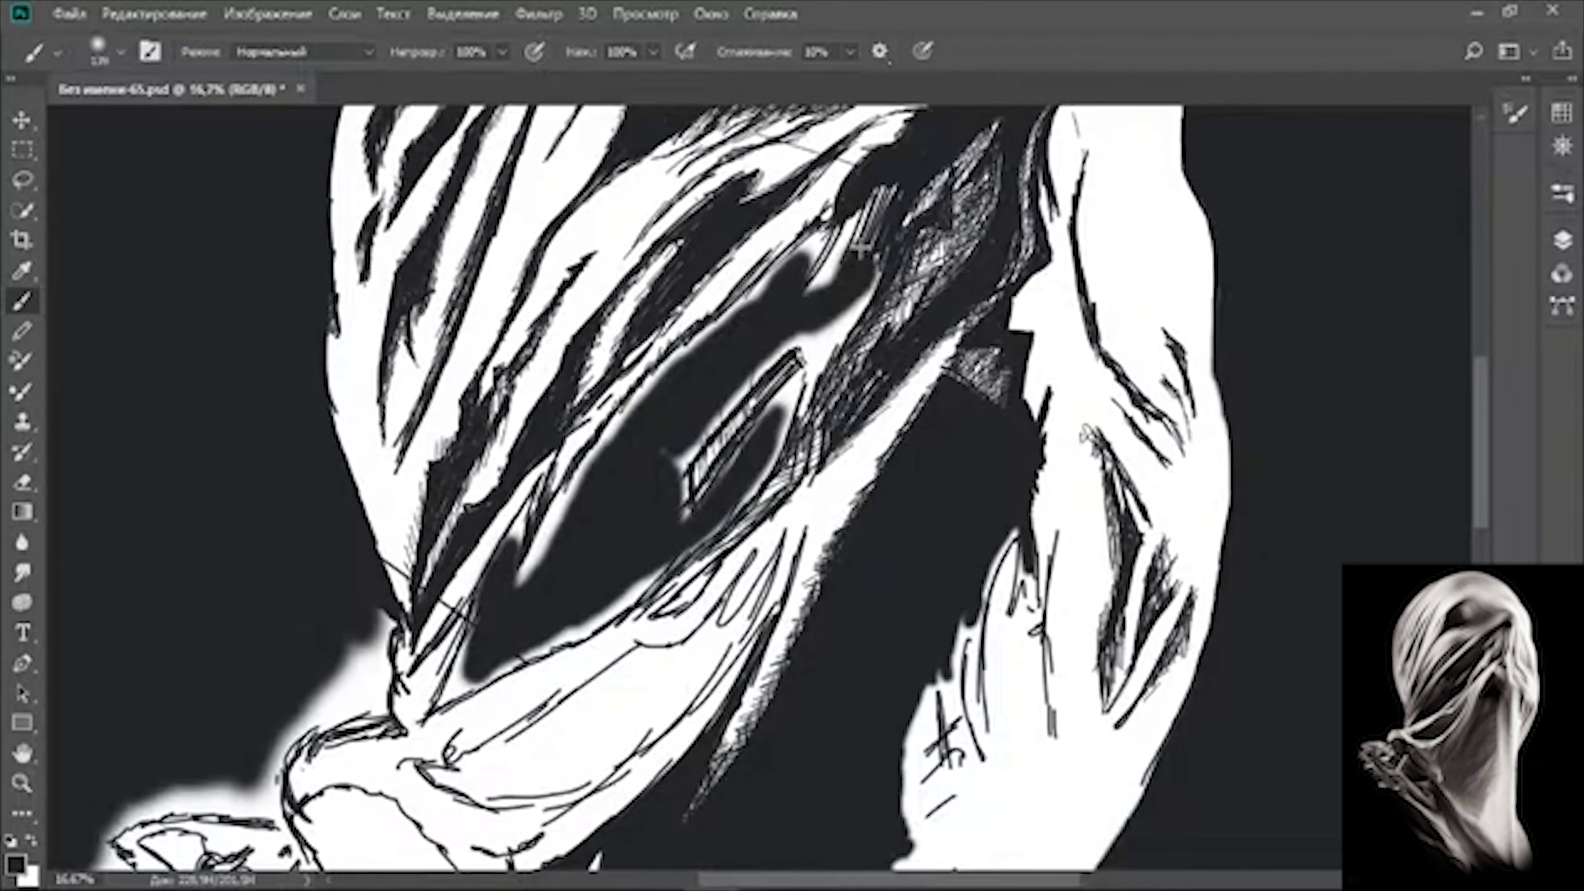
pyautogui.rightClick(820, 362)
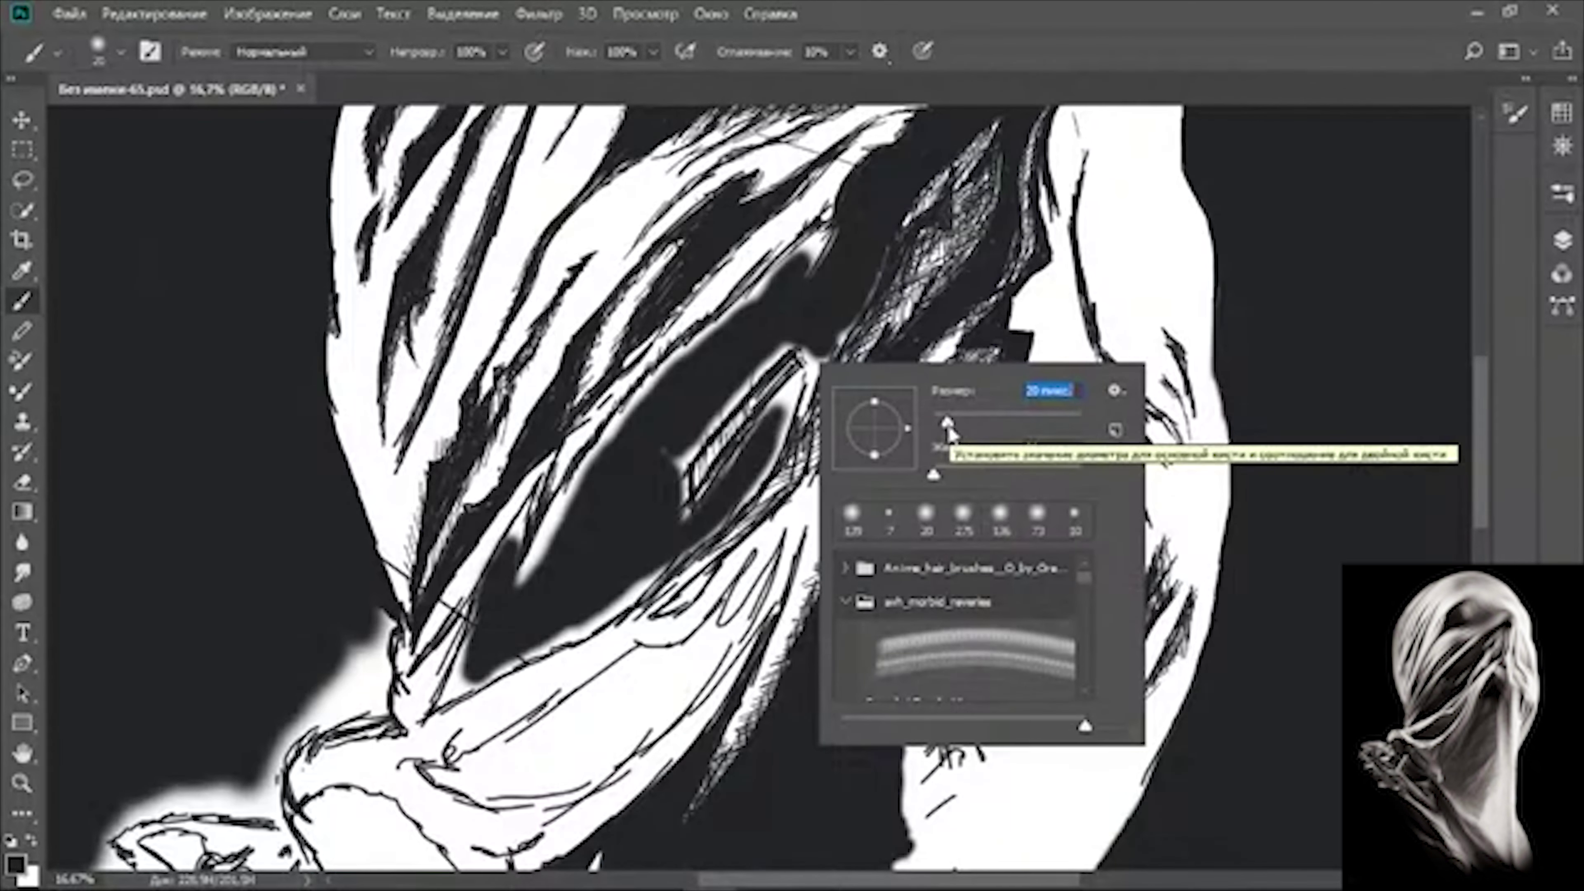
pyautogui.press('Return')
pyautogui.scroll(2, 835, 359)
# - Paint black over the face shadow's white area, grey strokes and diagonal edge
pyautogui.moveTo(835, 359)
pyautogui.mouseDown()
pyautogui.moveTo(786, 444)
pyautogui.moveTo(672, 559)
pyautogui.moveTo(694, 577)
pyautogui.moveTo(689, 658)
pyautogui.moveTo(923, 412)
pyautogui.moveTo(917, 356)
pyautogui.moveTo(852, 460)
pyautogui.moveTo(870, 364)
pyautogui.mouseUp()
pyautogui.moveTo(844, 488)
pyautogui.mouseDown()
pyautogui.moveTo(750, 513)
pyautogui.moveTo(787, 335)
pyautogui.mouseUp()
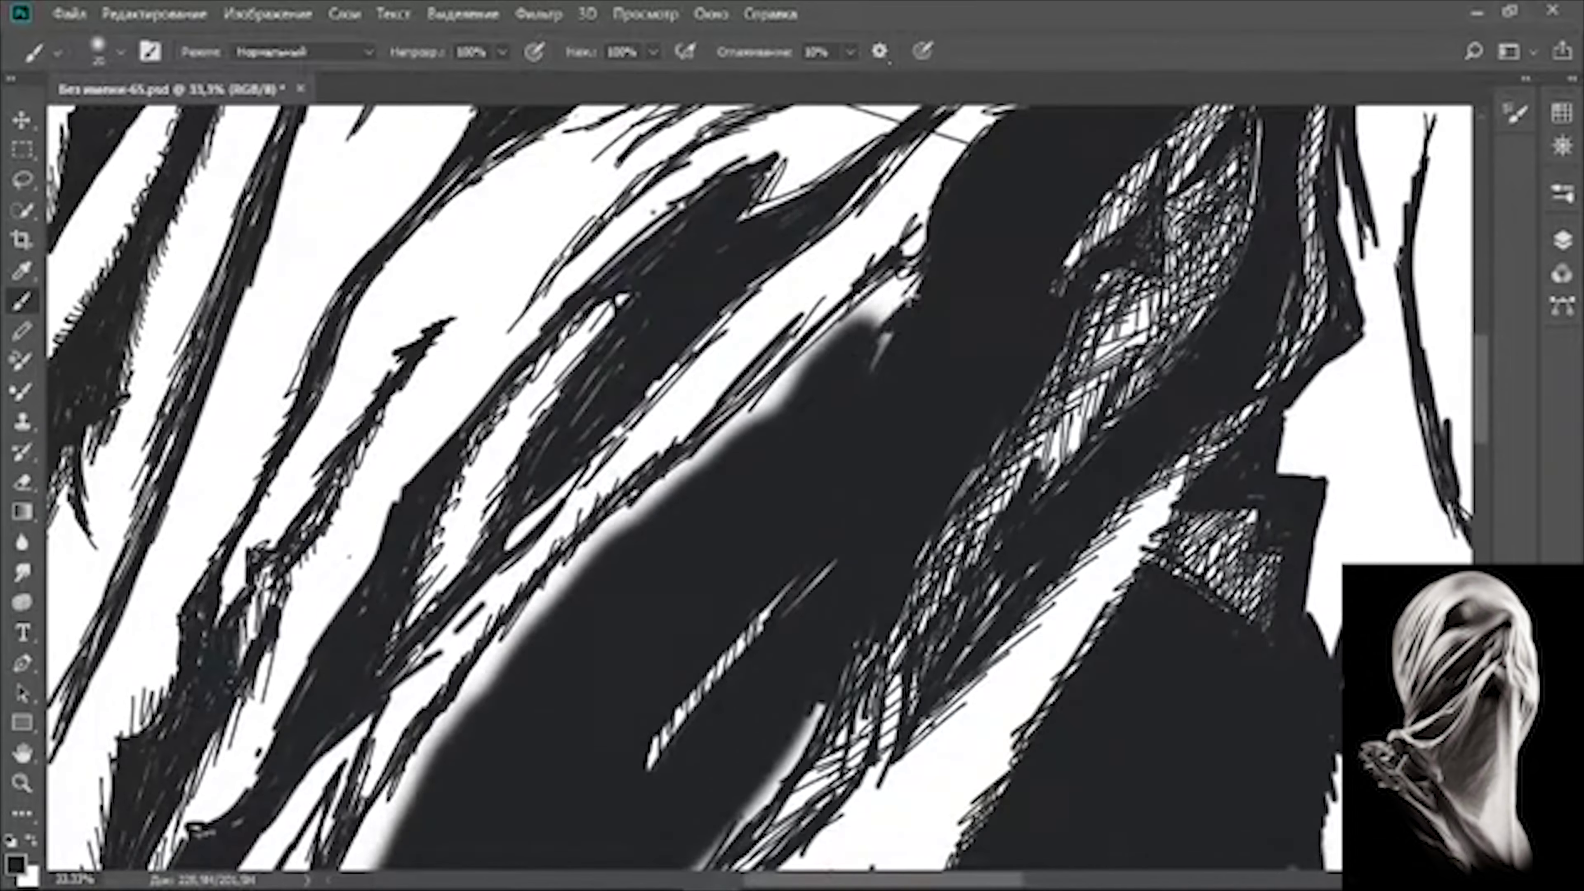
pyautogui.moveTo(830, 349); pyautogui.dragTo(902, 318)
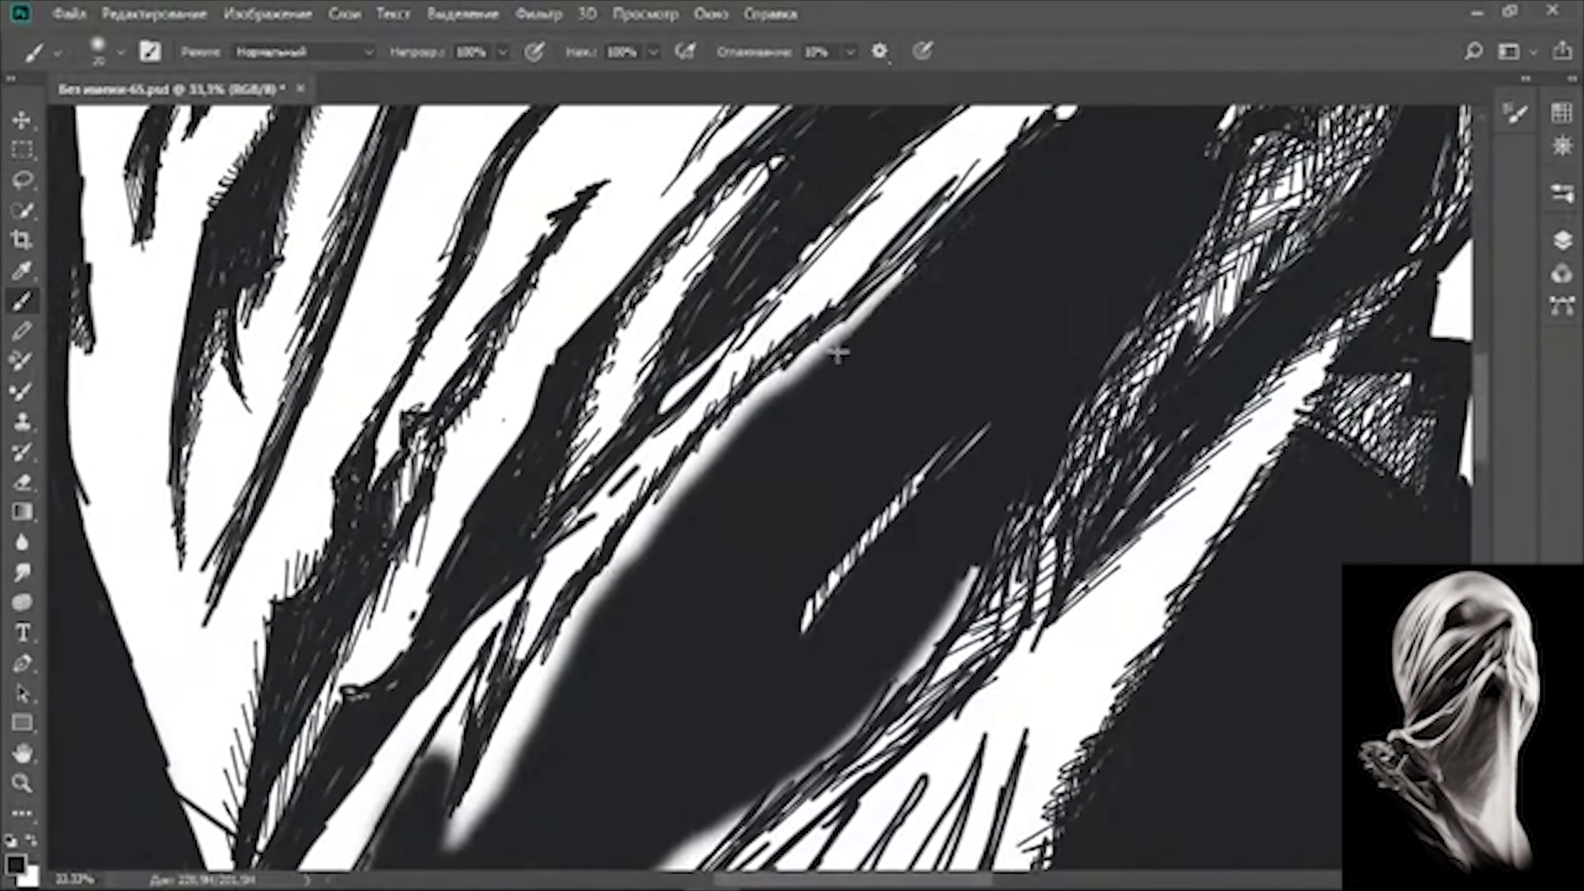
pyautogui.moveTo(811, 374); pyautogui.dragTo(937, 293)
pyautogui.moveTo(835, 331)
pyautogui.mouseDown()
pyautogui.moveTo(761, 446)
pyautogui.moveTo(671, 485)
pyautogui.moveTo(615, 549)
pyautogui.moveTo(505, 708)
pyautogui.mouseUp()
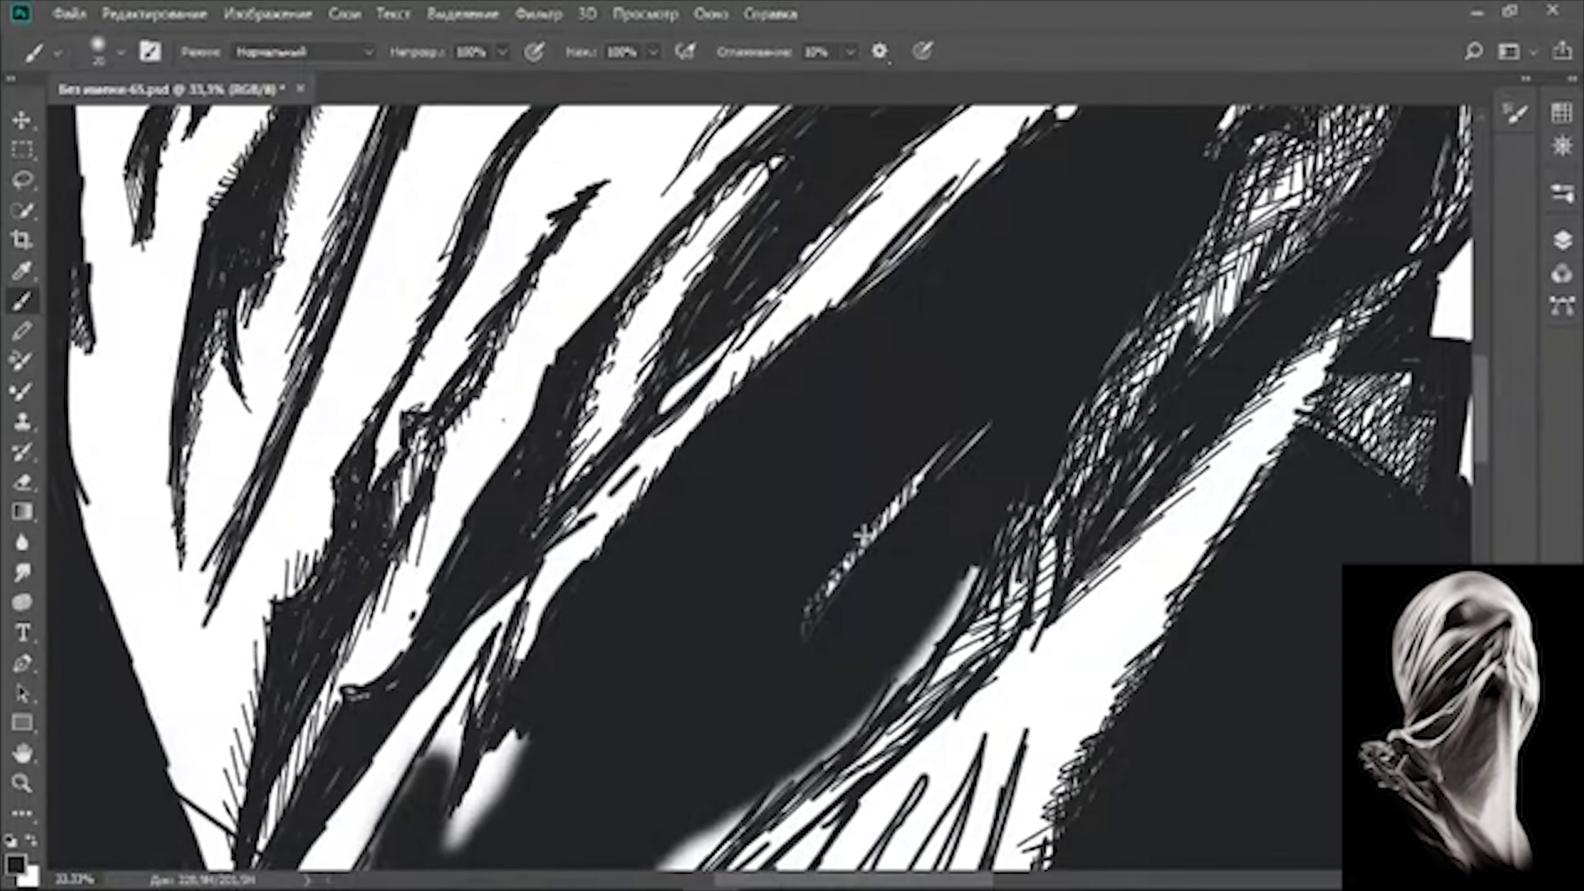
# - Zoom to 25% and fill the gaps between the diagonal lines near the arm fold with black
pyautogui.scroll(-2, 855, 561)
pyautogui.scroll(-1, 856, 562)
pyautogui.scroll(-1, 851, 543)
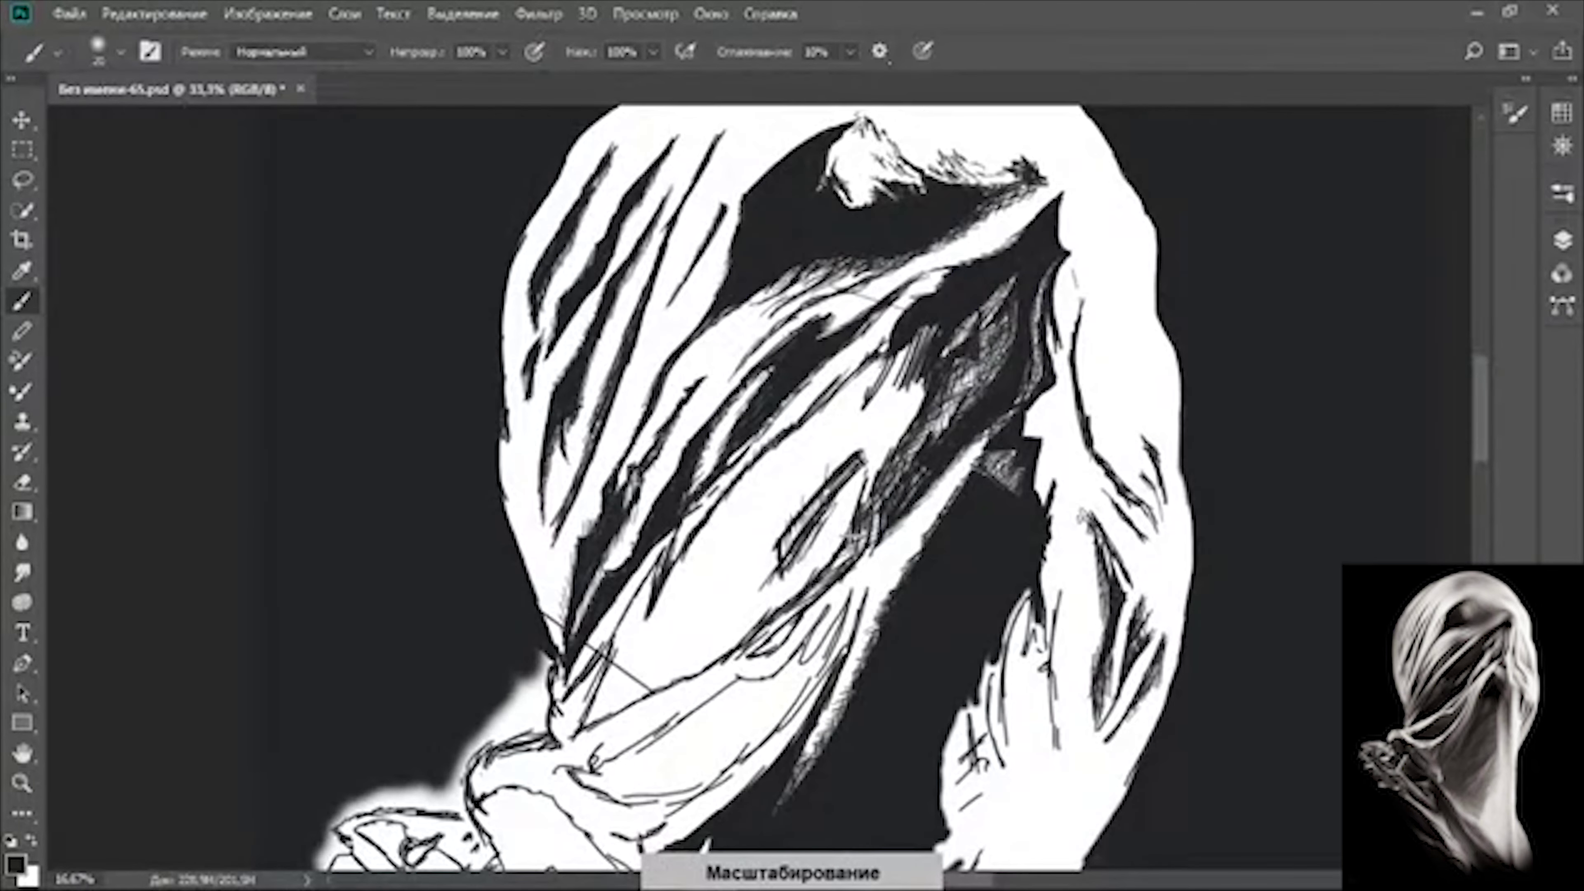
pyautogui.scroll(-1, 850, 534)
pyautogui.scroll(3, 839, 499)
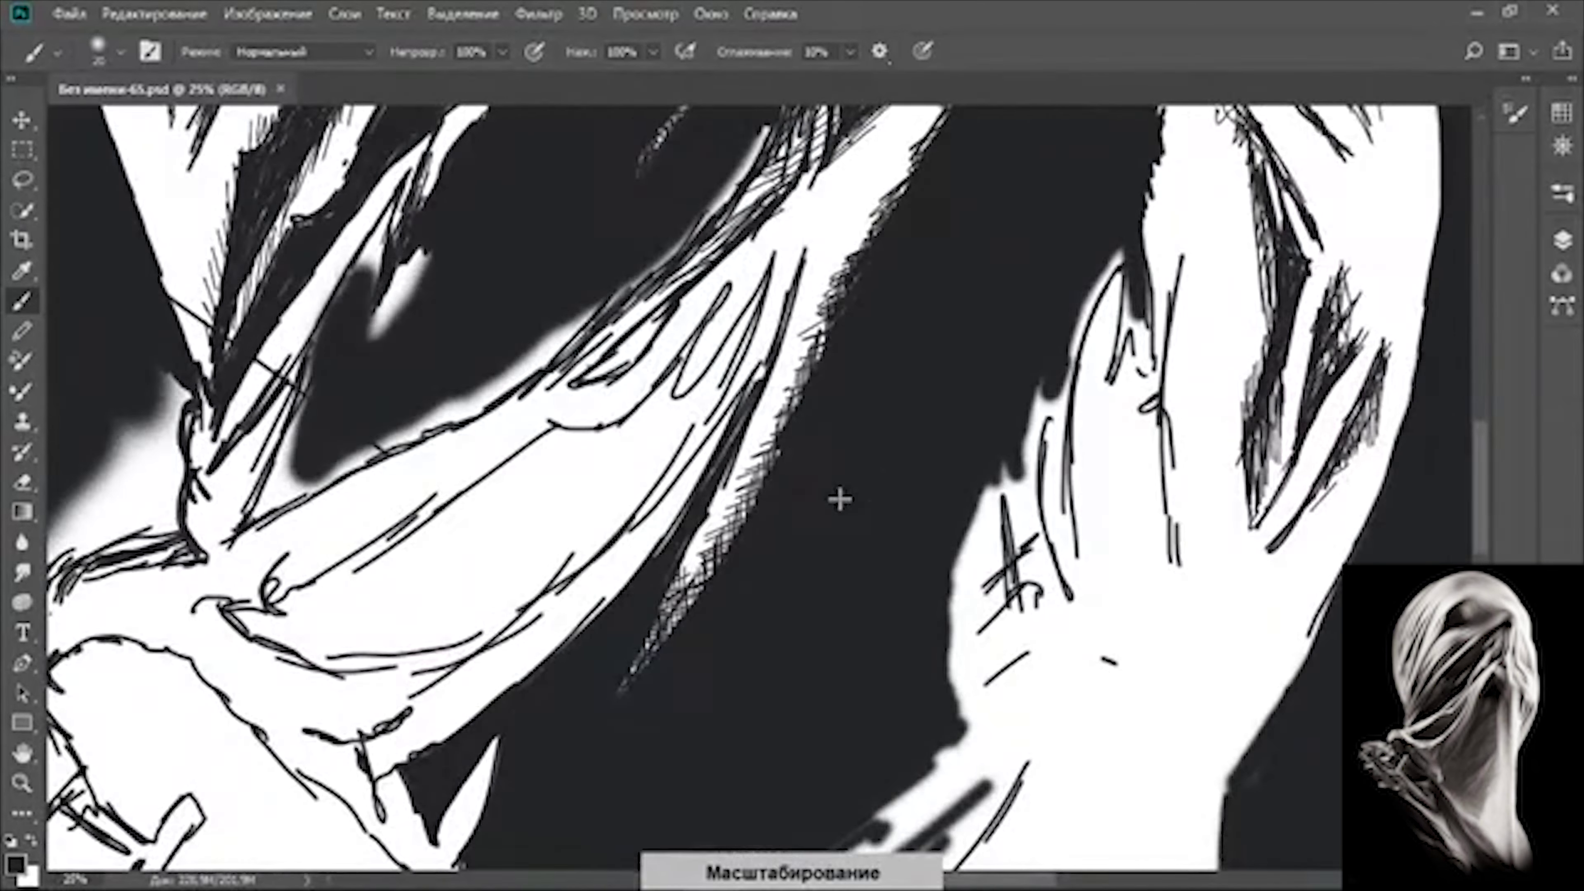
pyautogui.scroll(-1, 838, 499)
pyautogui.moveTo(811, 474); pyautogui.dragTo(872, 423)
pyautogui.moveTo(768, 487); pyautogui.dragTo(742, 586)
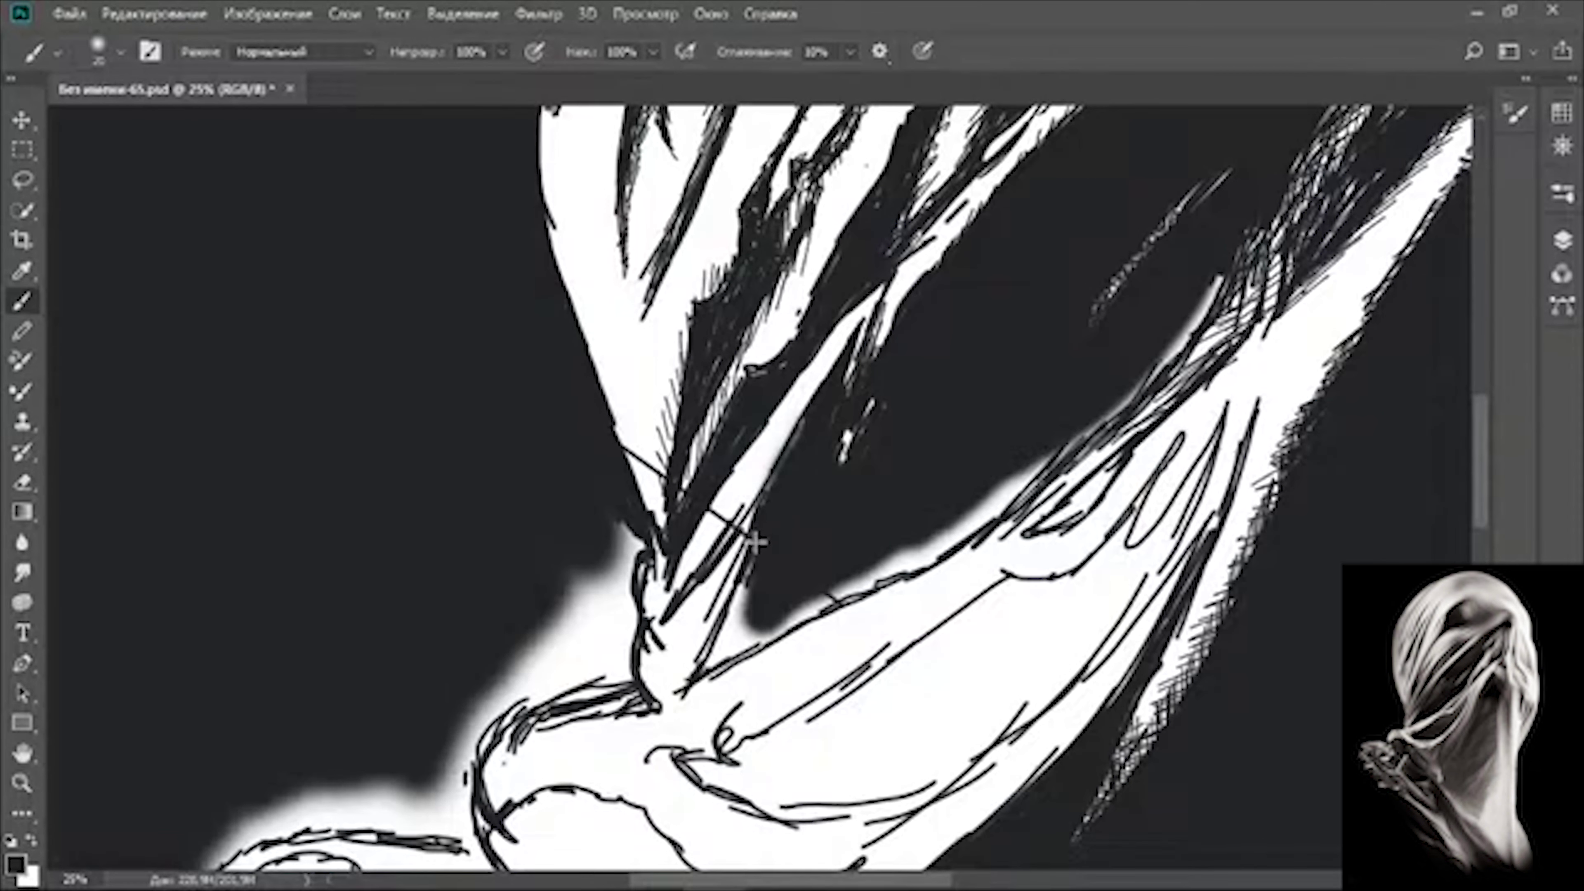
pyautogui.moveTo(804, 418); pyautogui.dragTo(717, 562)
pyautogui.moveTo(767, 512); pyautogui.dragTo(664, 652)
pyautogui.moveTo(748, 574)
pyautogui.mouseDown()
pyautogui.moveTo(677, 705)
pyautogui.moveTo(767, 633)
pyautogui.mouseUp()
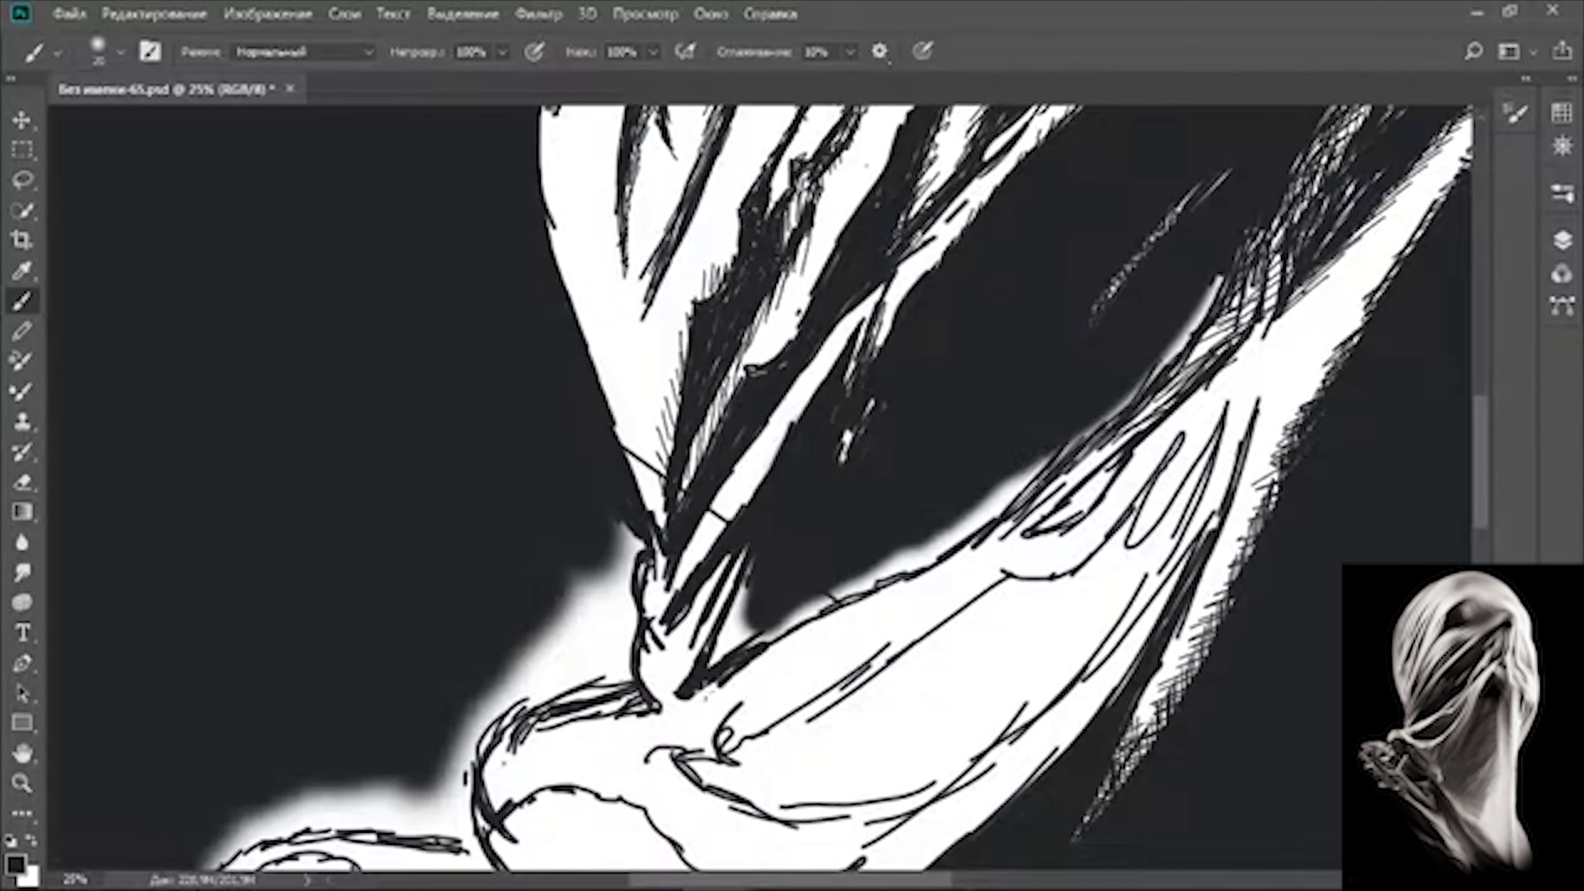
# - Extend the dark wedge and cover the white glow along the fold's upper-right edge
pyautogui.moveTo(686, 702); pyautogui.dragTo(830, 602)
pyautogui.moveTo(767, 649)
pyautogui.mouseDown()
pyautogui.moveTo(908, 568)
pyautogui.moveTo(705, 652)
pyautogui.moveTo(770, 552)
pyautogui.moveTo(910, 536)
pyautogui.mouseUp()
pyautogui.moveTo(874, 592)
pyautogui.mouseDown()
pyautogui.moveTo(992, 518)
pyautogui.moveTo(1061, 446)
pyautogui.mouseUp()
pyautogui.moveTo(1010, 505); pyautogui.dragTo(1103, 418)
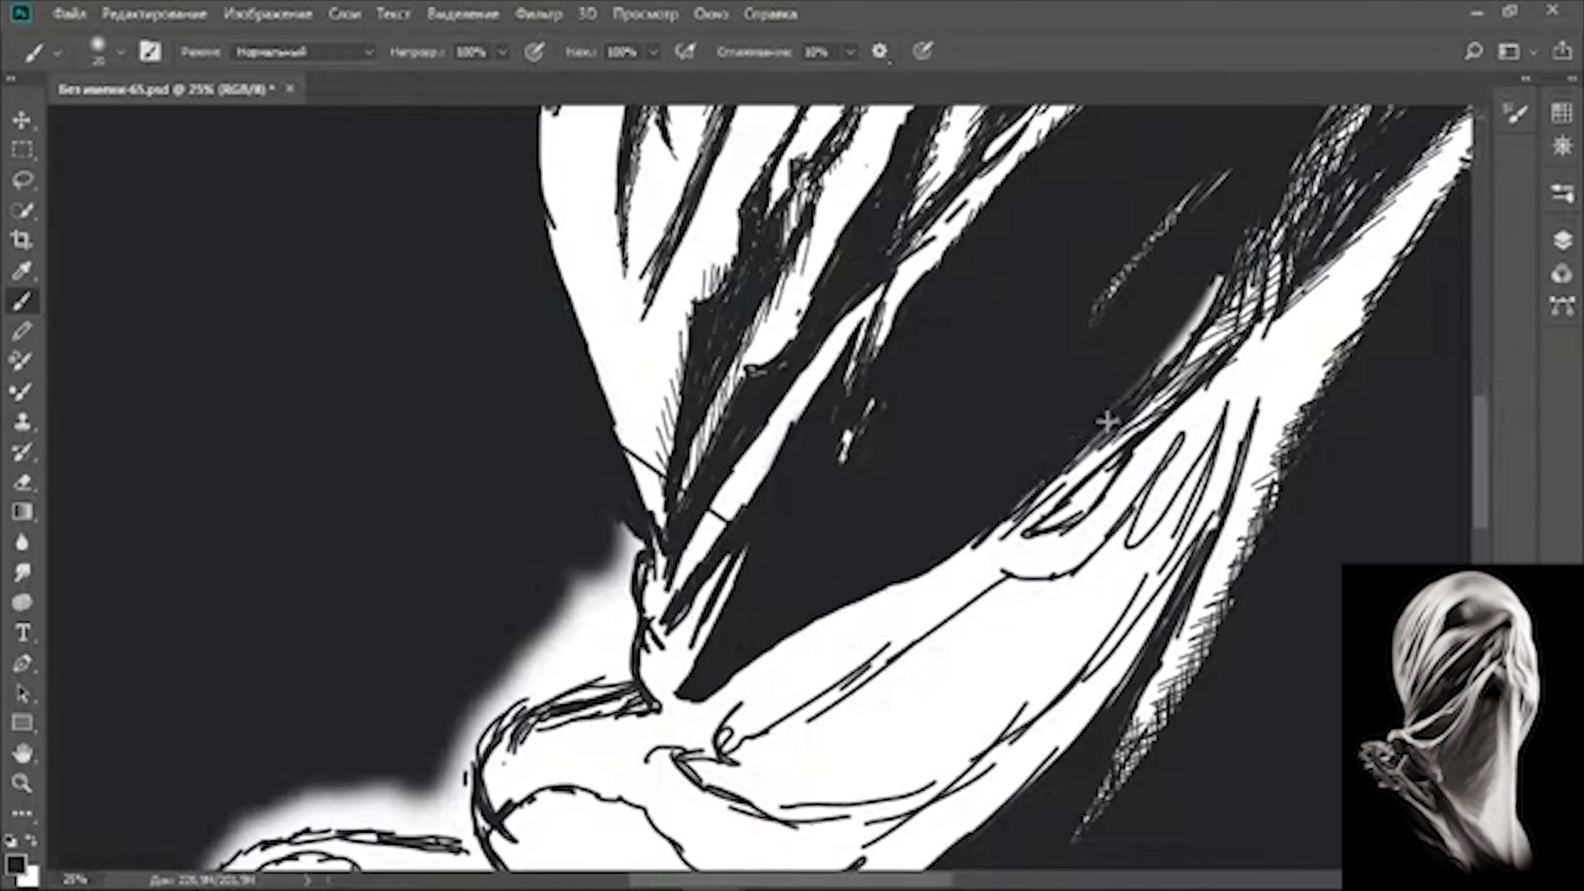
pyautogui.moveTo(1241, 256); pyautogui.dragTo(1014, 522)
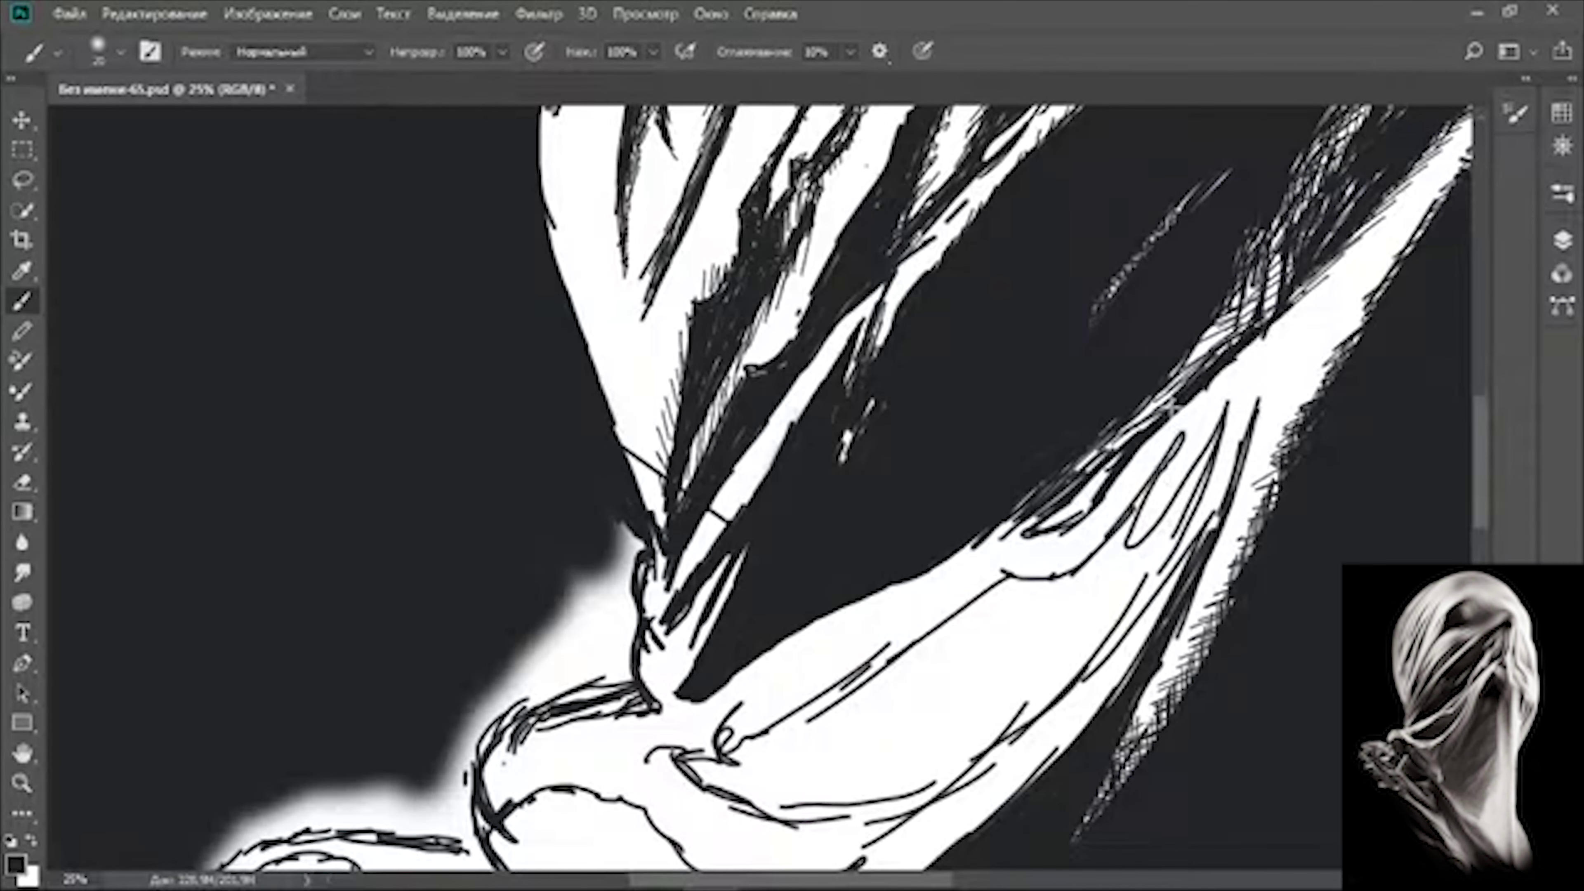
pyautogui.moveTo(1043, 526); pyautogui.dragTo(953, 287)
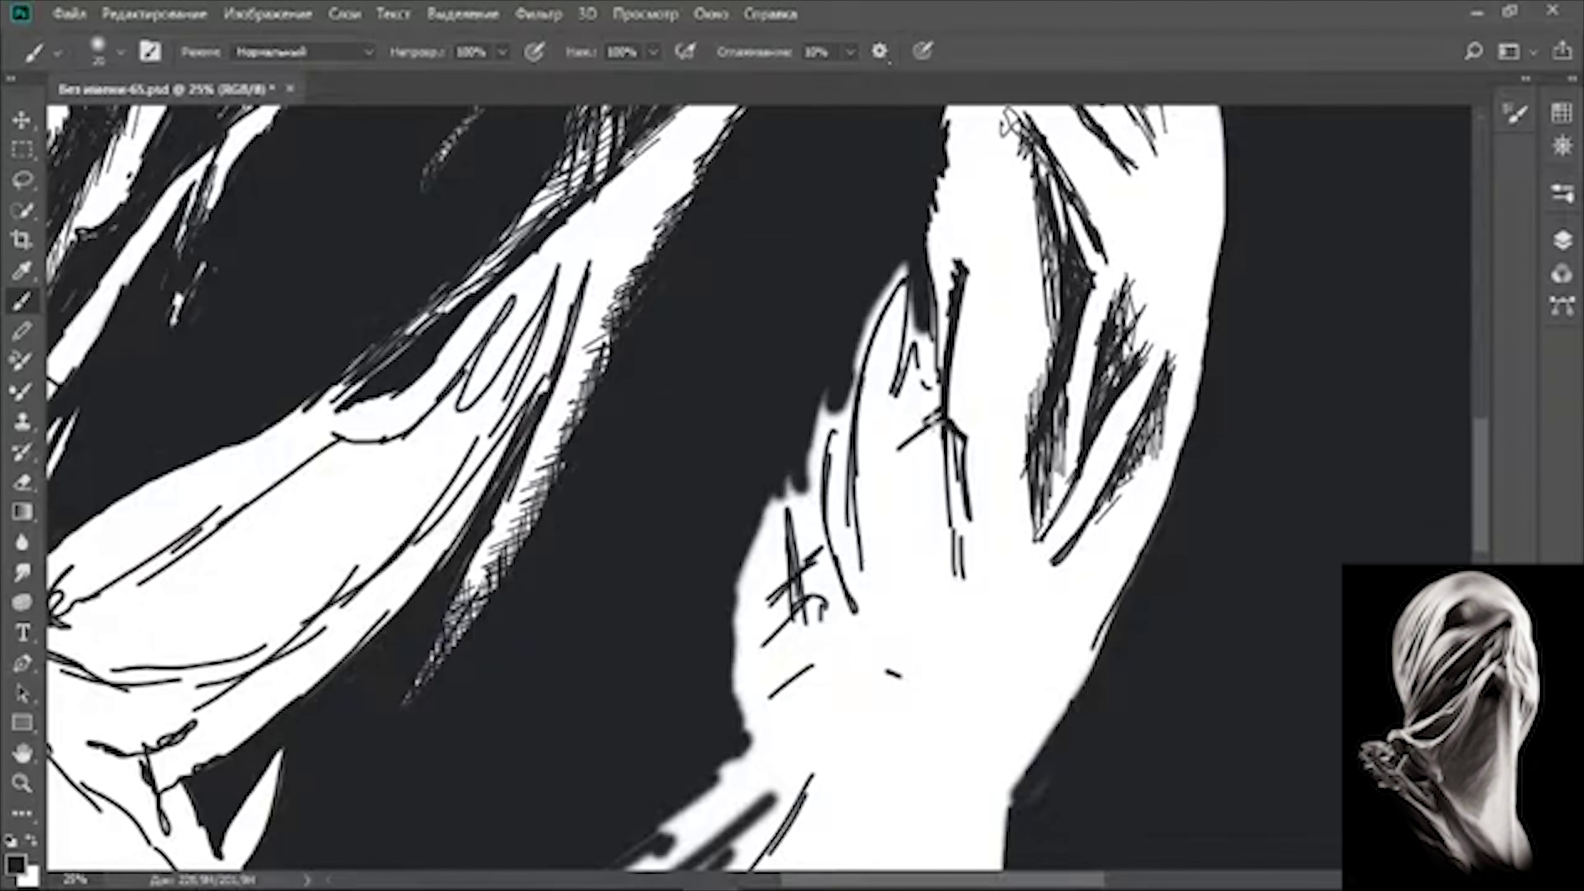
# - Add long hatching and cross-hatching strokes across the hand
pyautogui.moveTo(930, 417); pyautogui.dragTo(949, 621)
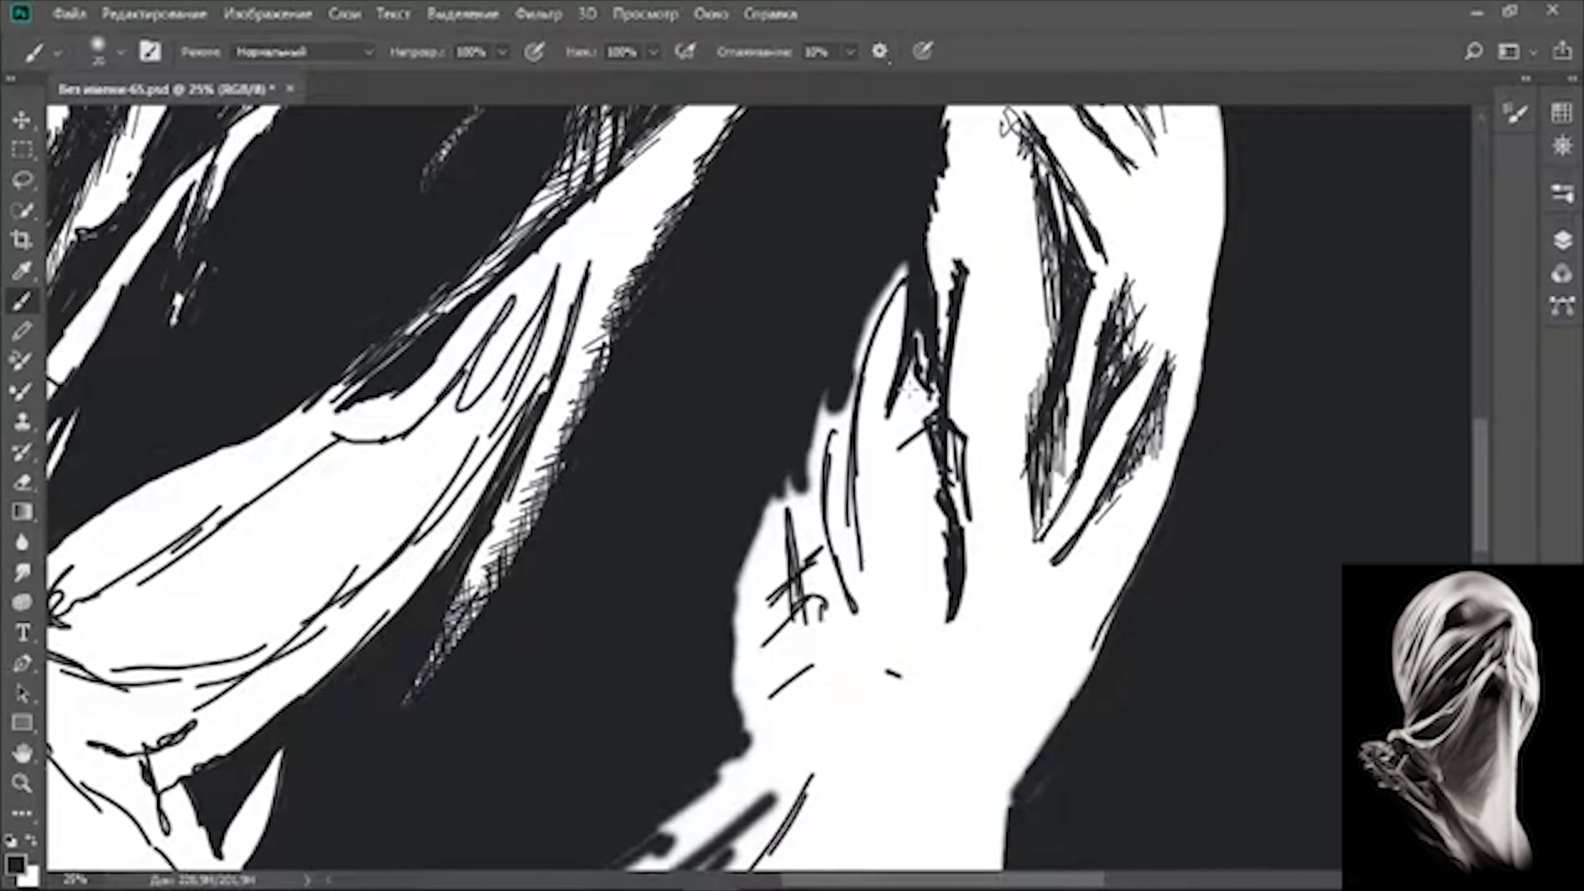
pyautogui.moveTo(867, 360); pyautogui.dragTo(848, 555)
pyautogui.moveTo(854, 390)
pyautogui.mouseDown()
pyautogui.moveTo(817, 586)
pyautogui.moveTo(786, 655)
pyautogui.mouseUp()
pyautogui.moveTo(802, 500)
pyautogui.mouseDown()
pyautogui.moveTo(752, 724)
pyautogui.moveTo(748, 642)
pyautogui.mouseUp()
pyautogui.moveTo(831, 561)
pyautogui.mouseDown()
pyautogui.moveTo(893, 300)
pyautogui.moveTo(812, 426)
pyautogui.moveTo(862, 316)
pyautogui.mouseUp()
pyautogui.moveTo(911, 311); pyautogui.dragTo(811, 449)
pyautogui.moveTo(935, 349); pyautogui.dragTo(836, 499)
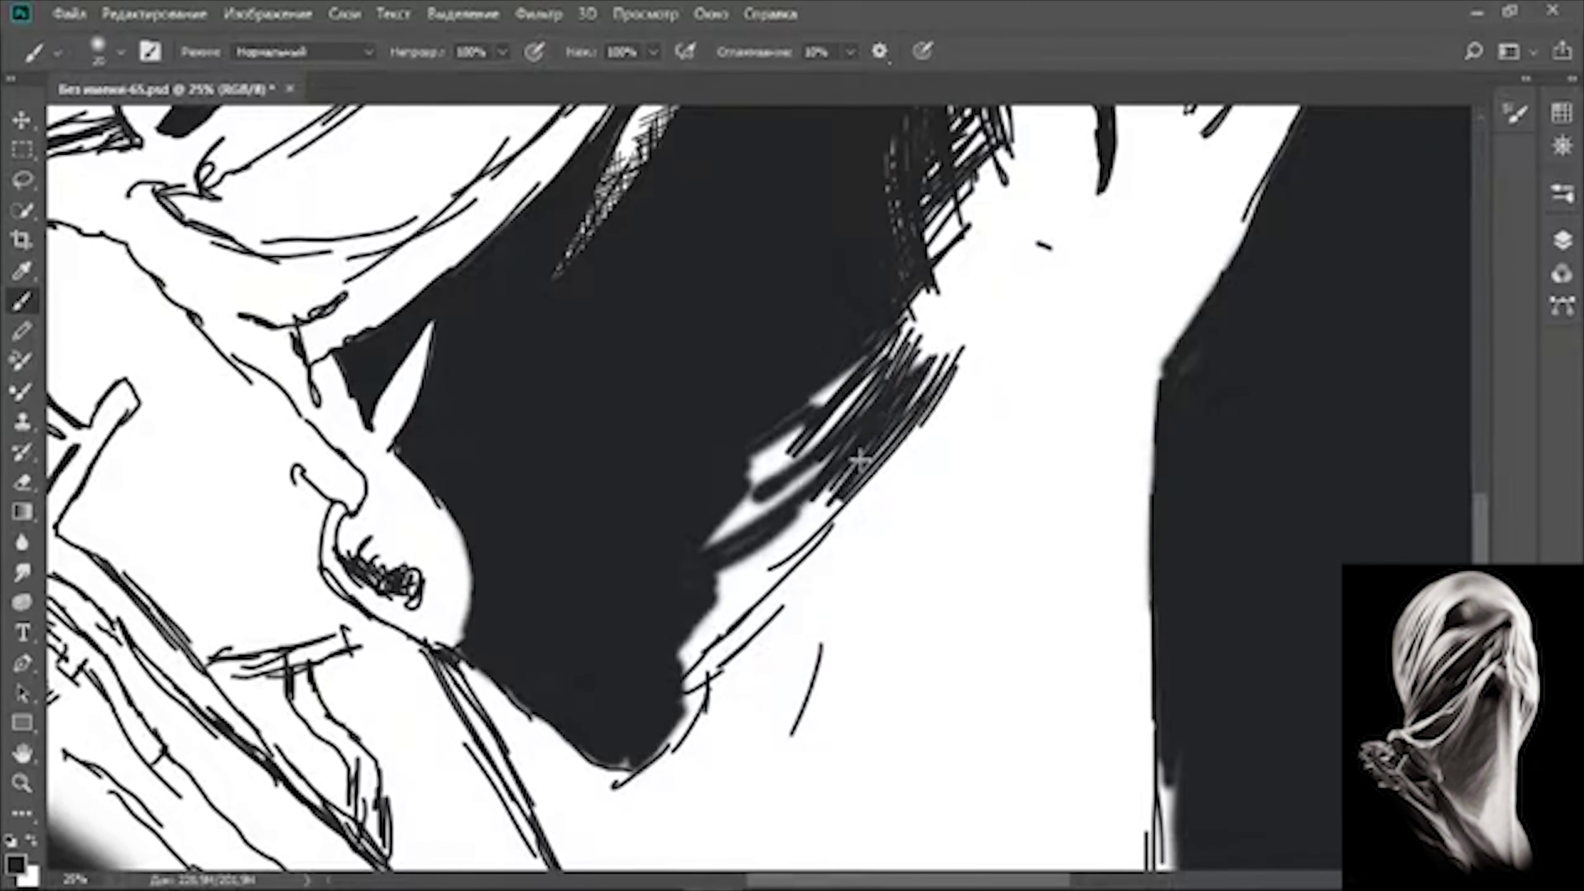
pyautogui.moveTo(830, 575)
pyautogui.mouseDown()
pyautogui.moveTo(786, 742)
pyautogui.moveTo(755, 783)
pyautogui.mouseUp()
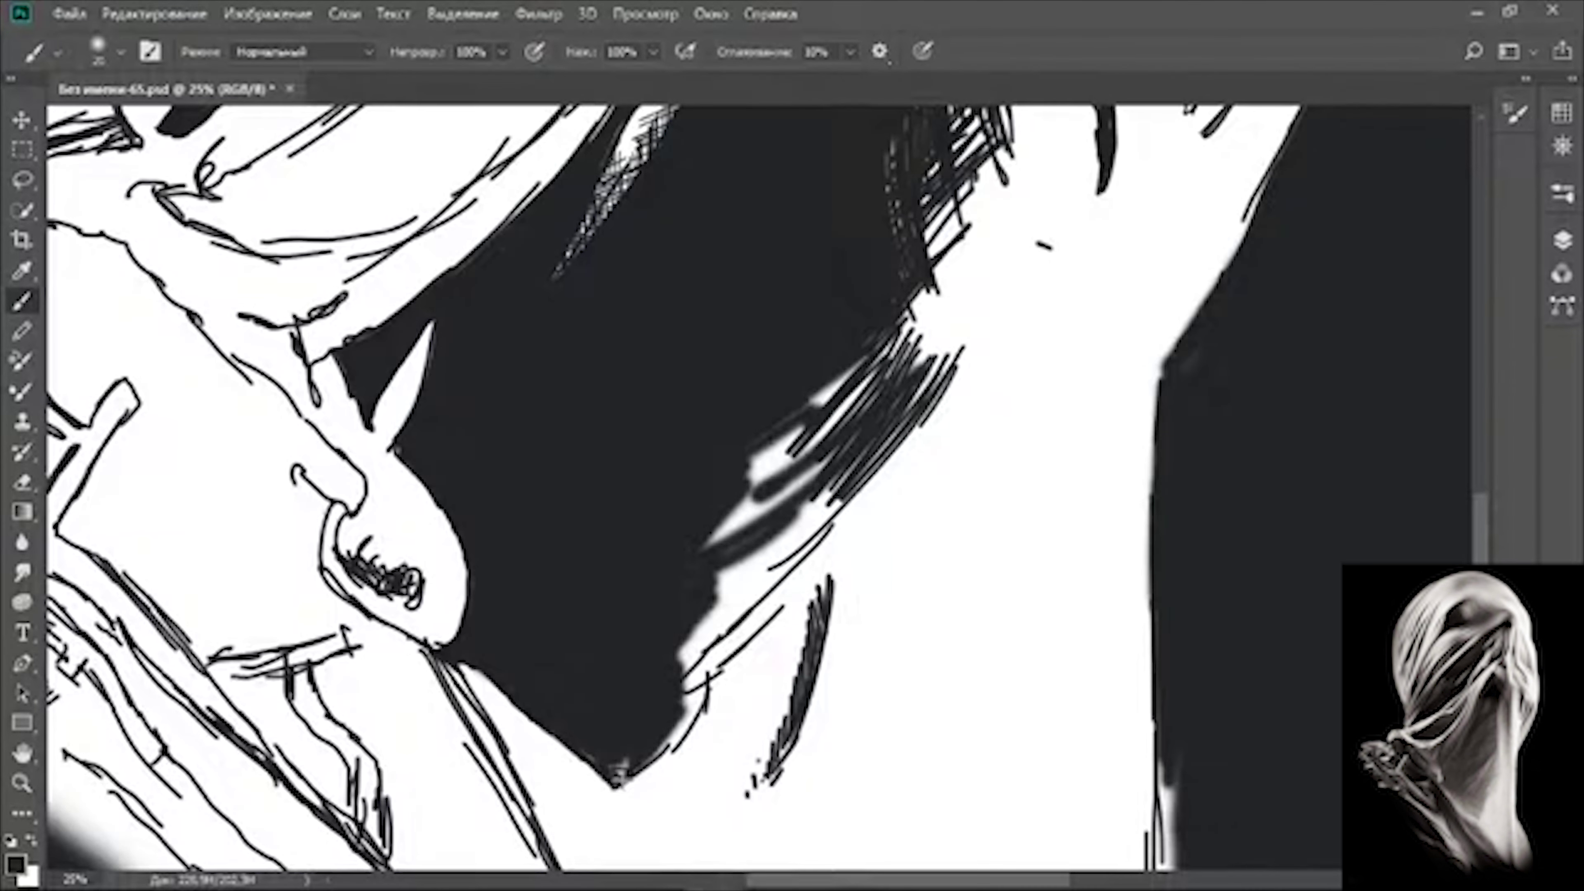
# - Fill the white edge along the hand with black and darken its hatched band
pyautogui.moveTo(718, 677)
pyautogui.mouseDown()
pyautogui.moveTo(672, 749)
pyautogui.moveTo(727, 567)
pyautogui.mouseUp()
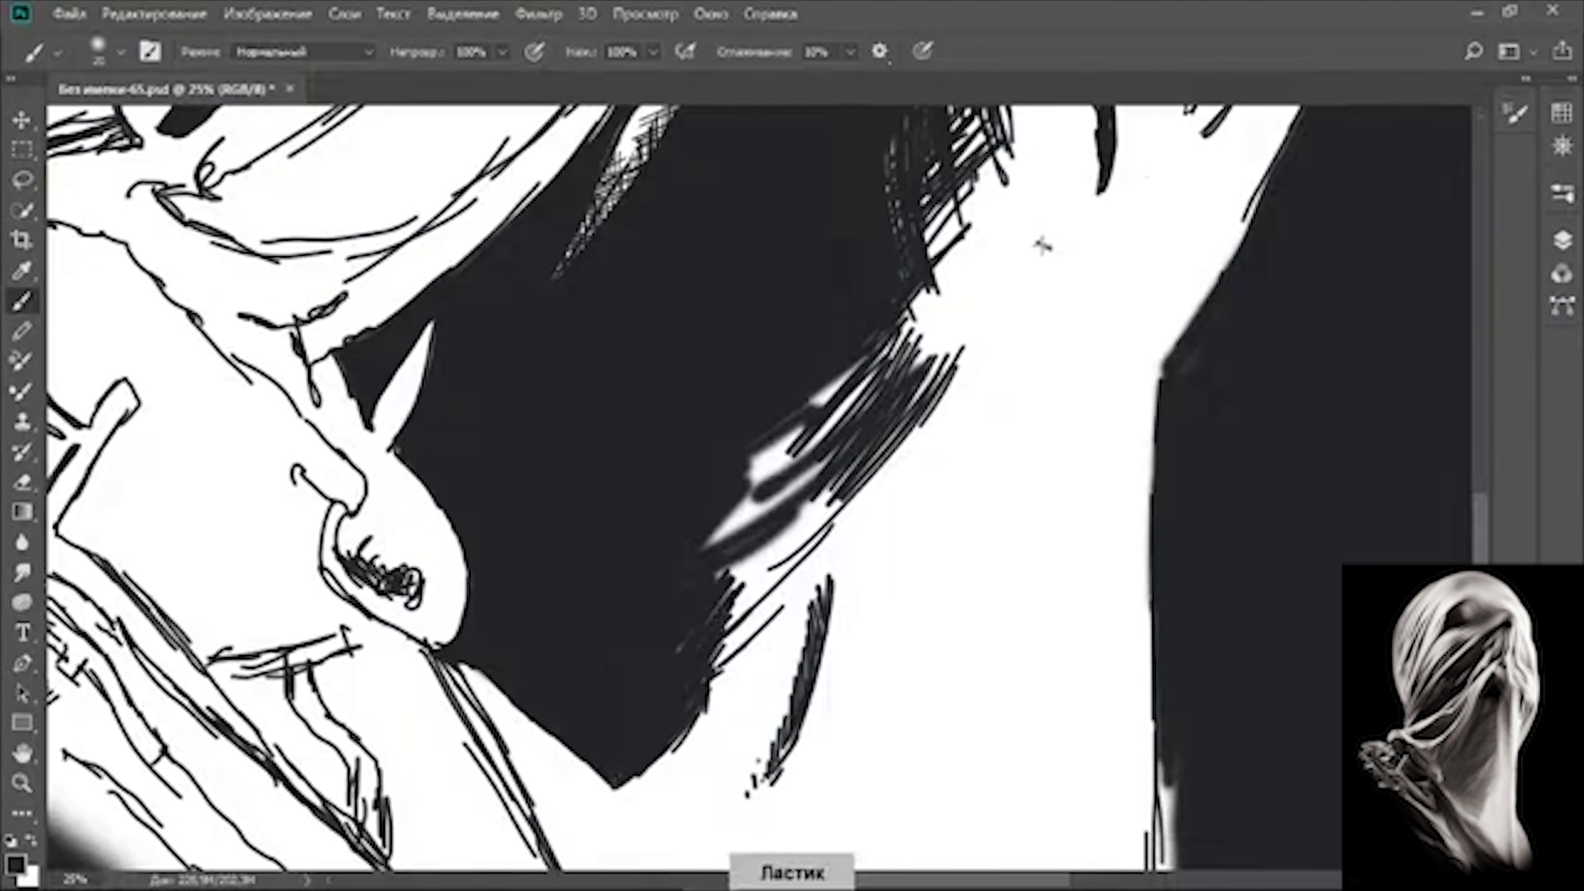
pyautogui.moveTo(792, 483)
pyautogui.mouseDown()
pyautogui.moveTo(732, 542)
pyautogui.moveTo(898, 334)
pyautogui.moveTo(758, 592)
pyautogui.mouseUp()
pyautogui.moveTo(830, 518); pyautogui.dragTo(717, 656)
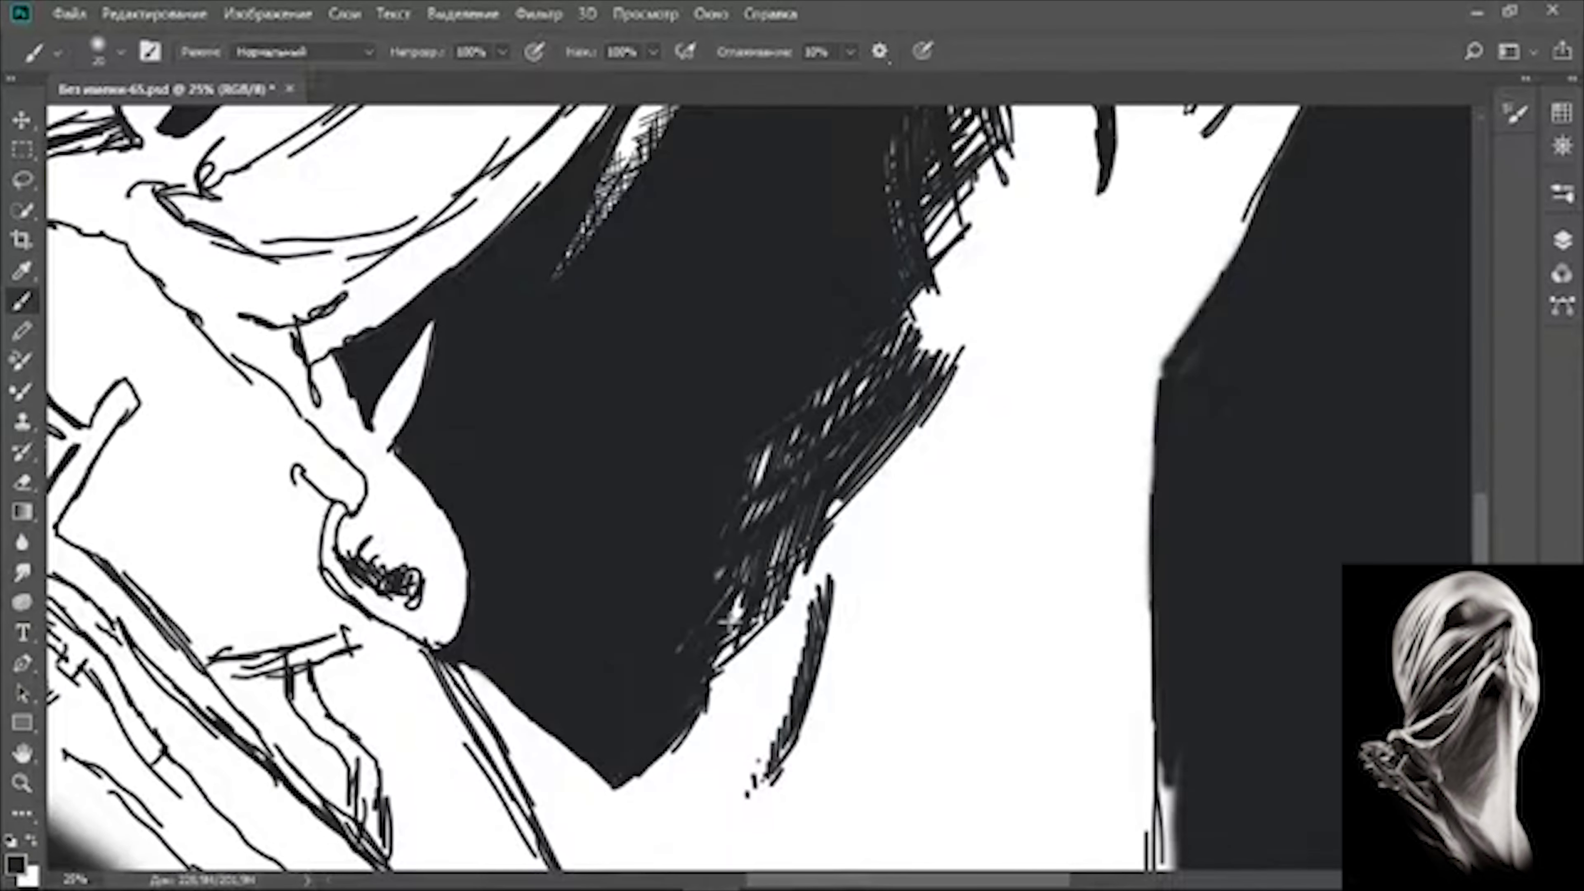
pyautogui.moveTo(954, 306); pyautogui.dragTo(824, 437)
pyautogui.hotkey('ctrl', '-')
pyautogui.hotkey('ctrl', '-')
pyautogui.hotkey('ctrl', '-')
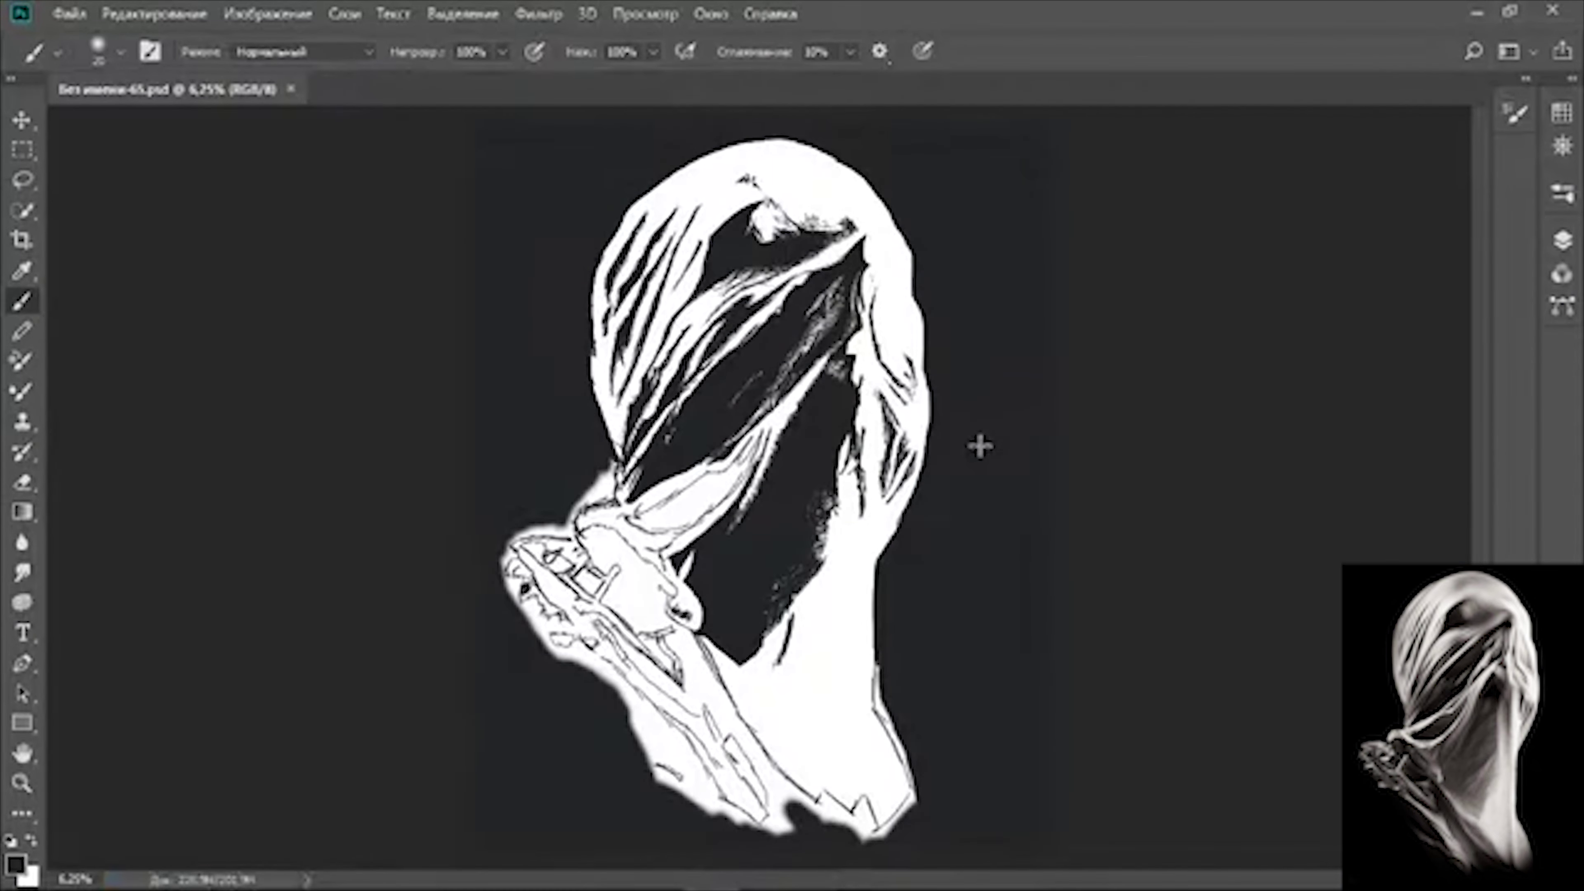
# - Hatch densely along the dark shadow edge beside the hand
pyautogui.hotkey('ctrl', '+')
pyautogui.hotkey('ctrl', '+')
pyautogui.hotkey('ctrl', '+')
pyautogui.hotkey('ctrl', '+')
pyautogui.rightClick(964, 499)
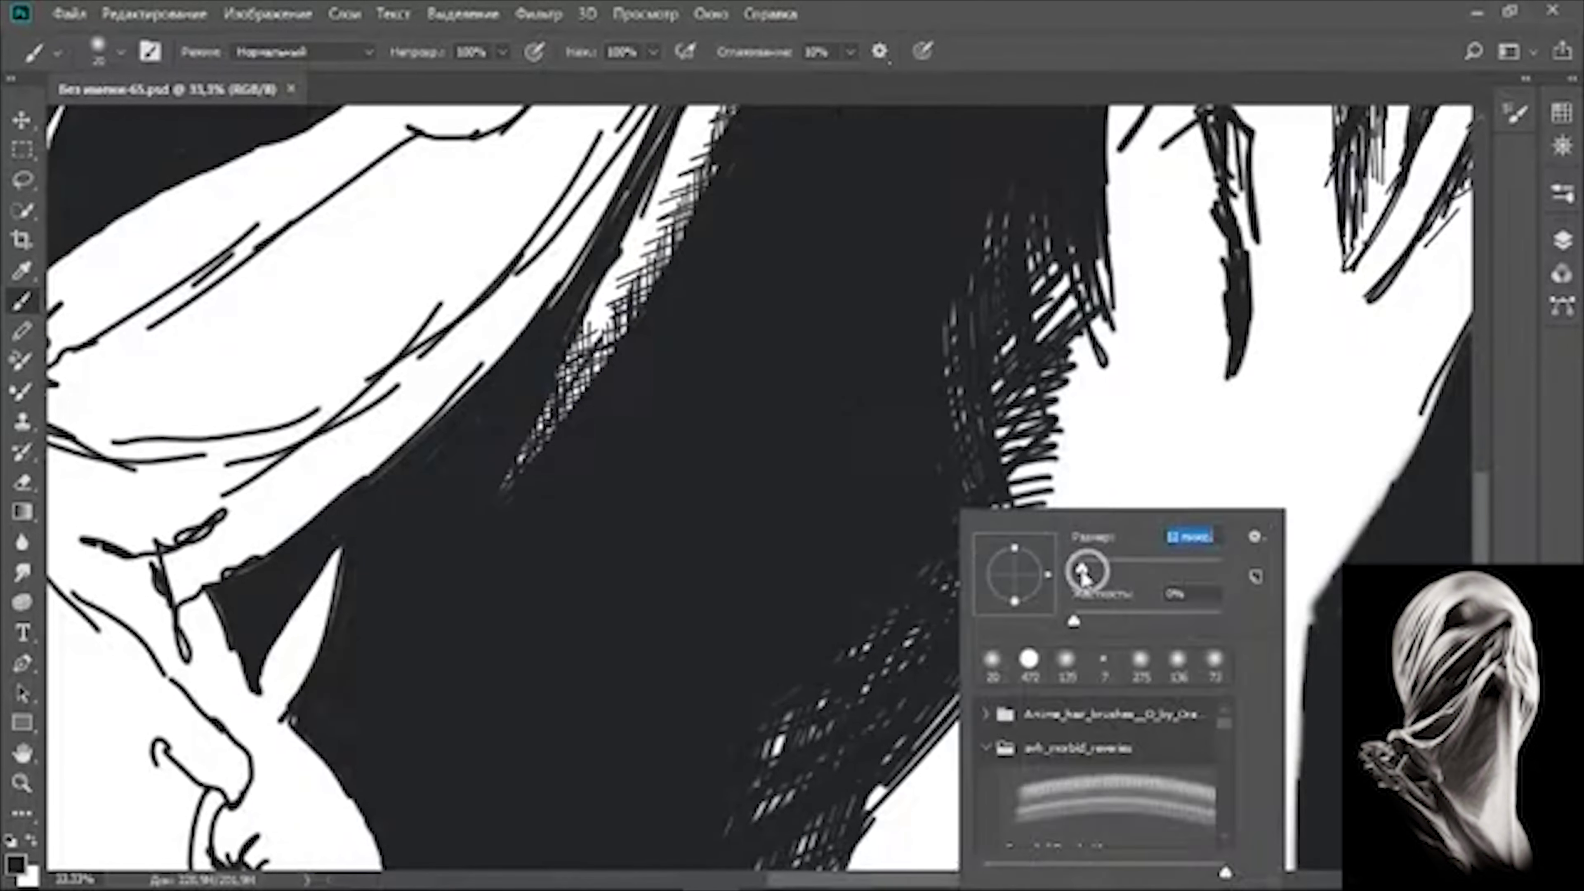
pyautogui.press('Return')
pyautogui.moveTo(1101, 265); pyautogui.dragTo(1064, 427)
pyautogui.moveTo(1116, 381)
pyautogui.mouseDown()
pyautogui.moveTo(1054, 580)
pyautogui.moveTo(998, 599)
pyautogui.mouseUp()
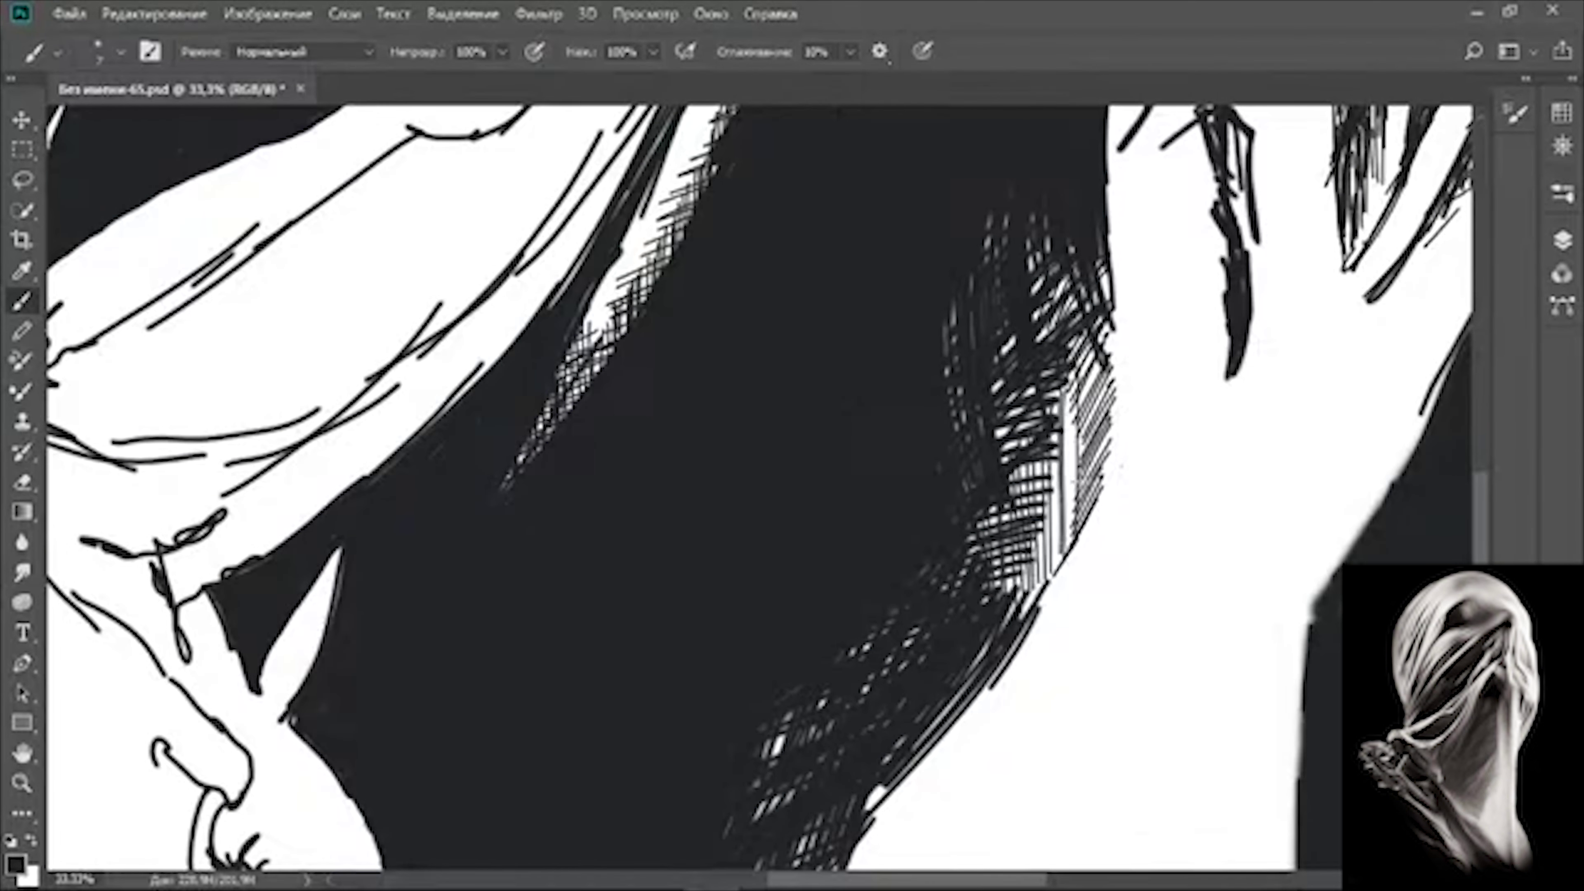
pyautogui.moveTo(1092, 353)
pyautogui.mouseDown()
pyautogui.moveTo(1054, 537)
pyautogui.moveTo(1079, 537)
pyautogui.mouseUp()
pyautogui.moveTo(1098, 475); pyautogui.dragTo(1004, 605)
pyautogui.moveTo(1098, 281); pyautogui.dragTo(1023, 511)
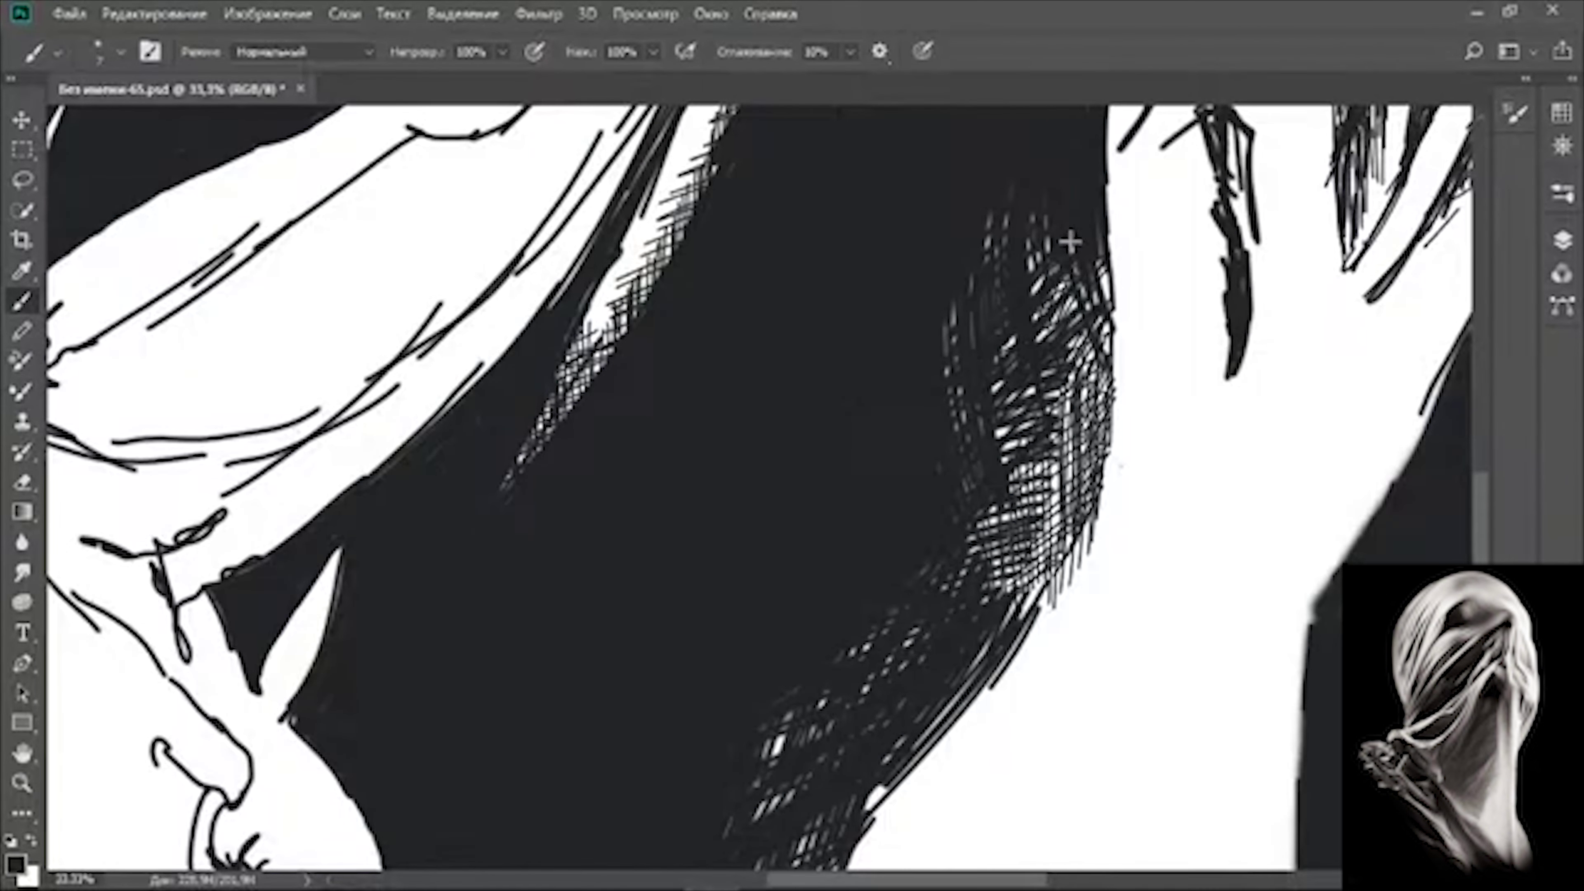
pyautogui.moveTo(1068, 240)
pyautogui.mouseDown()
pyautogui.moveTo(993, 577)
pyautogui.moveTo(960, 162)
pyautogui.mouseUp()
# - Extend dense hatching down the shadow edge below the face
pyautogui.moveTo(998, 256); pyautogui.dragTo(804, 561)
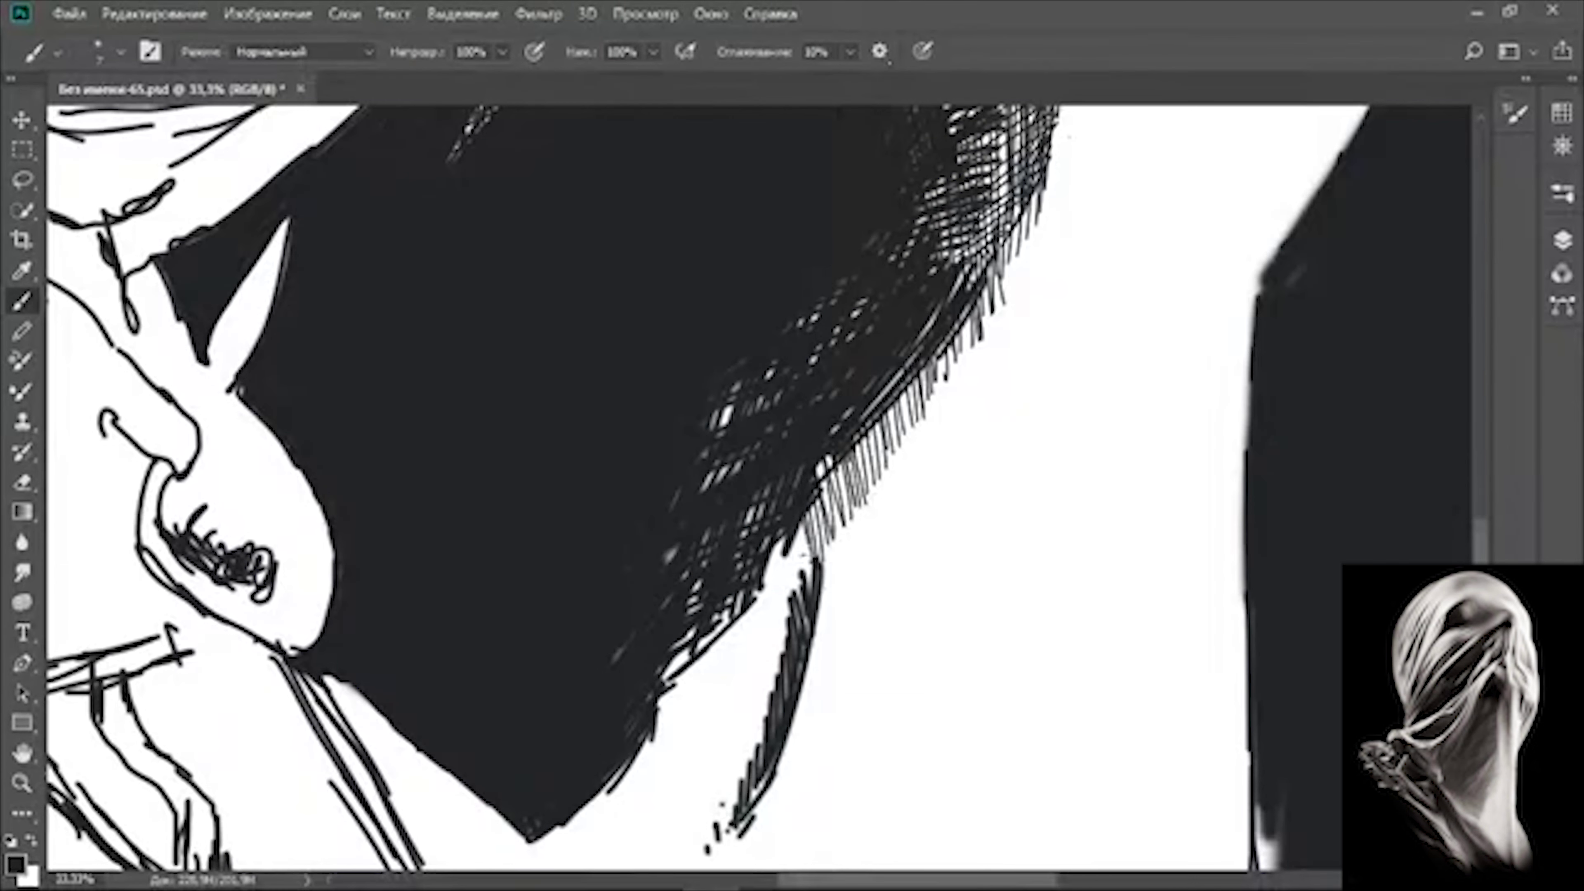
pyautogui.moveTo(848, 453); pyautogui.dragTo(757, 693)
pyautogui.moveTo(764, 558); pyautogui.dragTo(798, 384)
pyautogui.moveTo(811, 375); pyautogui.dragTo(699, 562)
pyautogui.moveTo(761, 487); pyautogui.dragTo(641, 552)
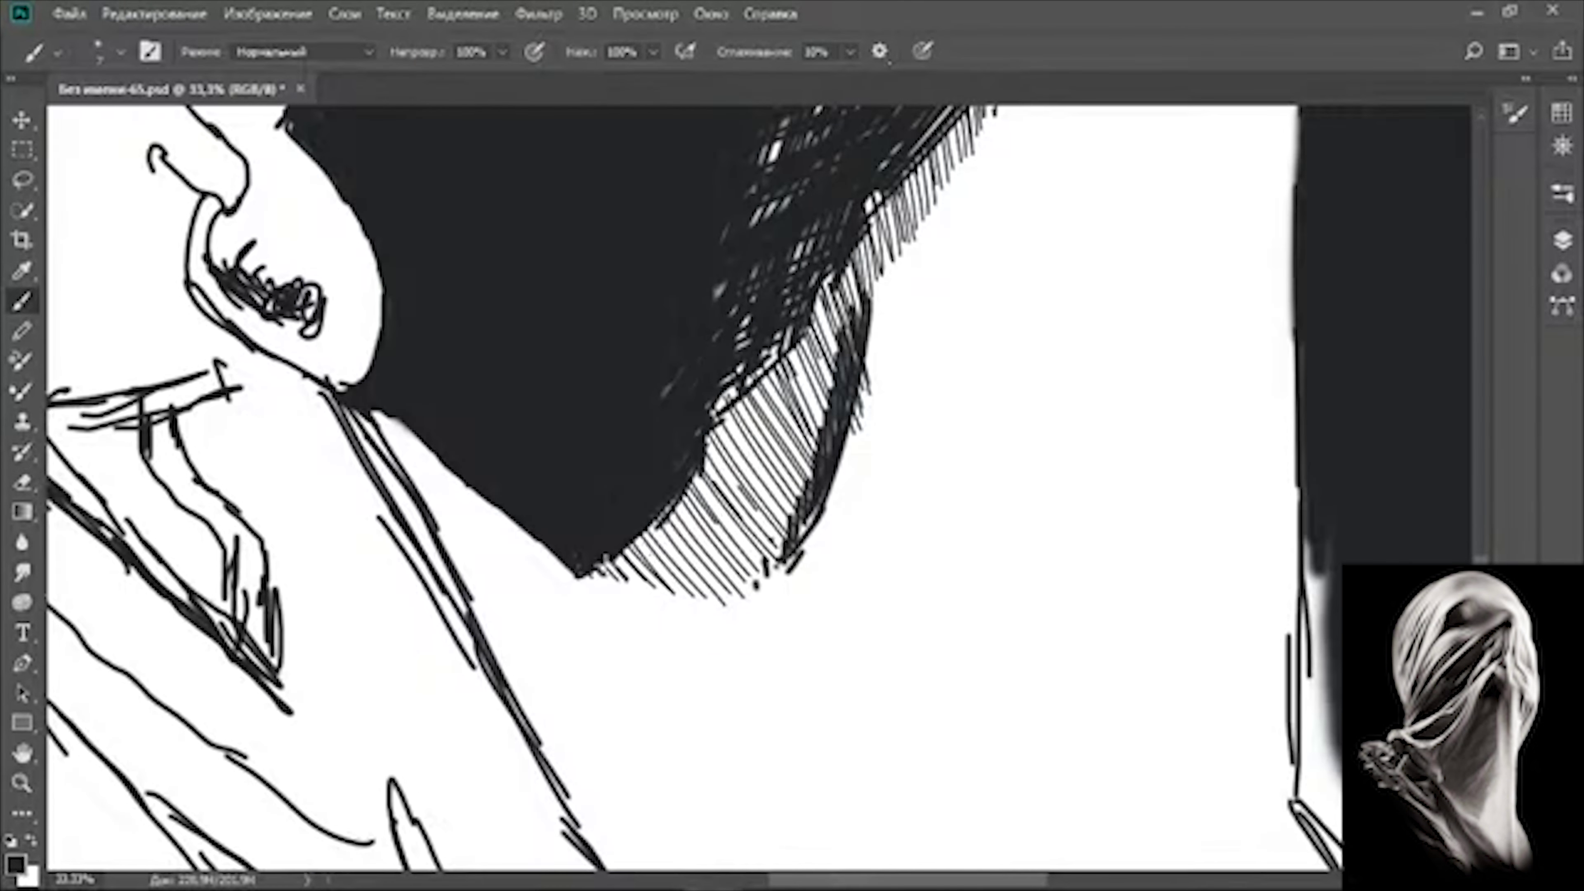
pyautogui.moveTo(772, 424); pyautogui.dragTo(649, 547)
pyautogui.moveTo(793, 351); pyautogui.dragTo(703, 466)
pyautogui.moveTo(899, 231); pyautogui.dragTo(753, 401)
pyautogui.moveTo(931, 171); pyautogui.dragTo(858, 233)
pyautogui.moveTo(892, 249); pyautogui.dragTo(768, 549)
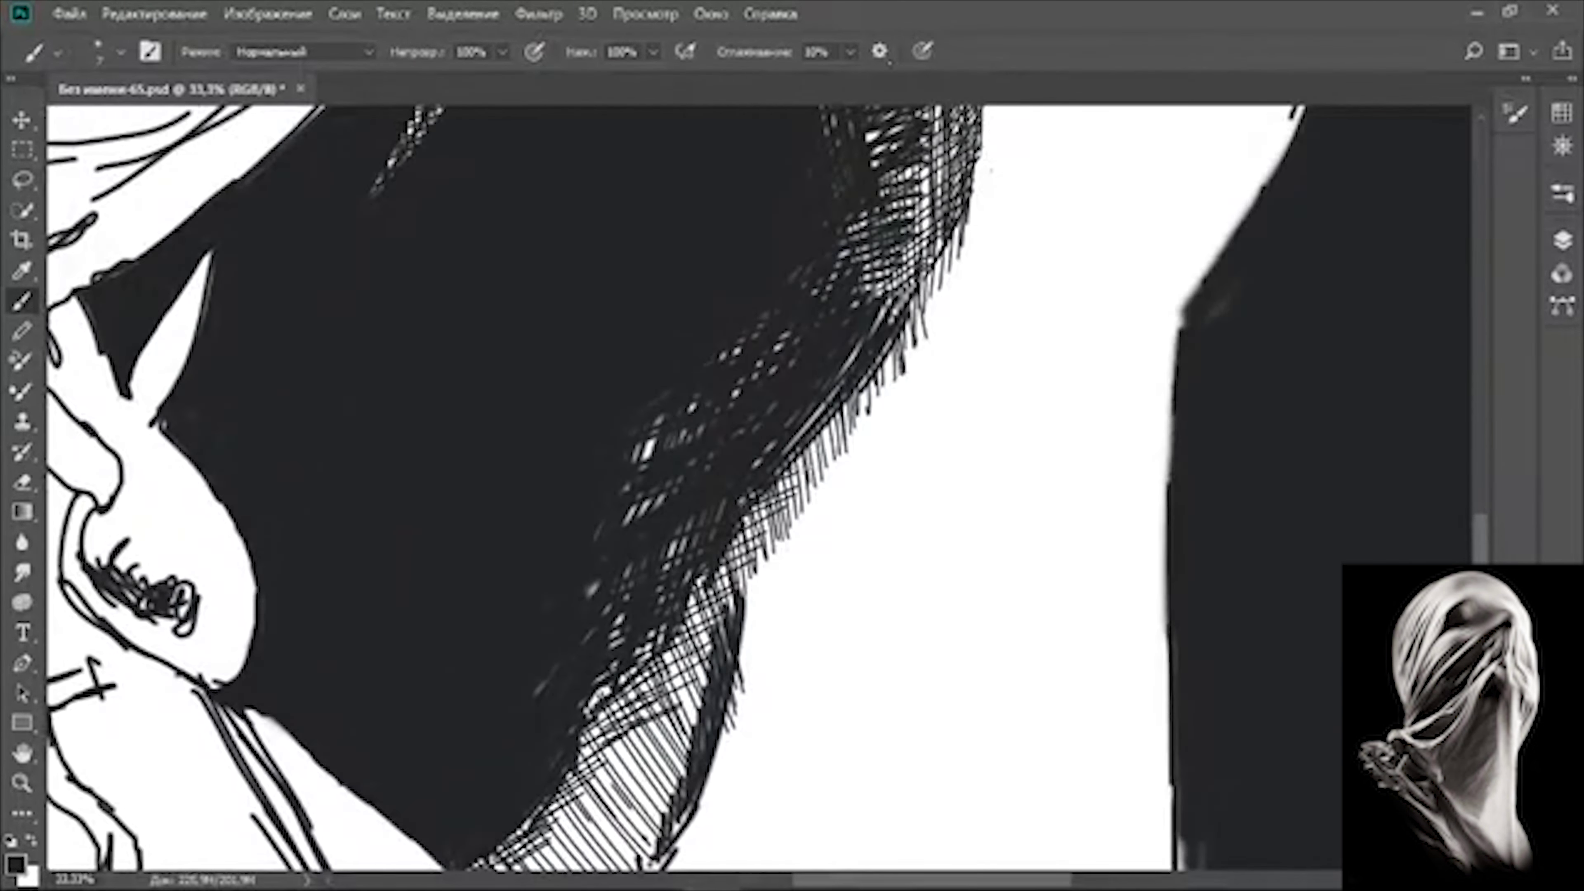
# - Cross-hatch the white area near the fingers with dark strokes
pyautogui.moveTo(892, 182); pyautogui.dragTo(861, 277)
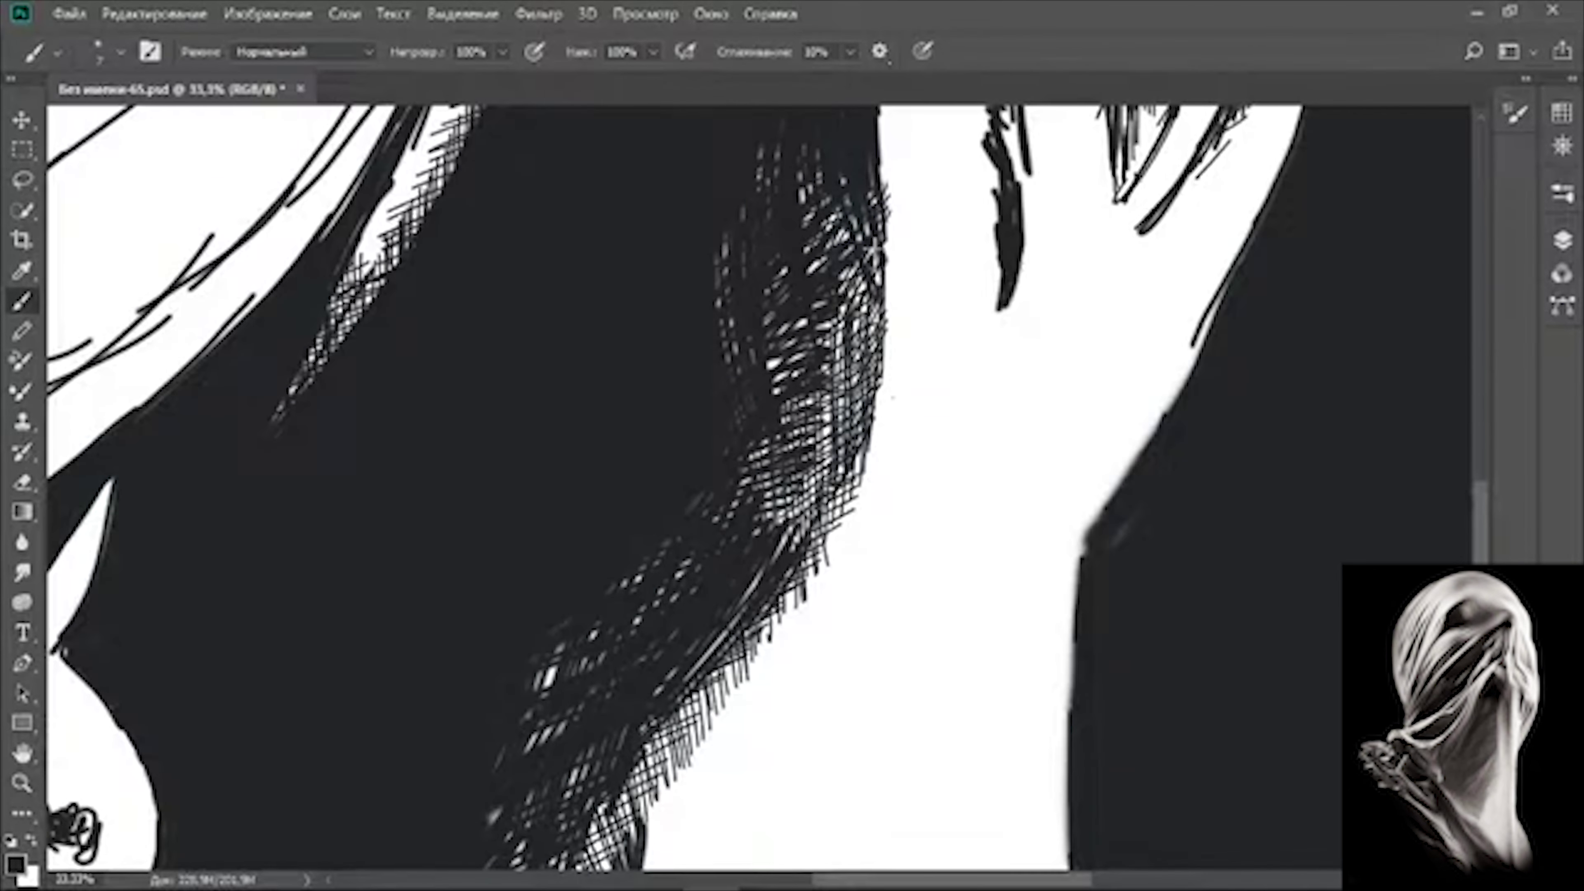
pyautogui.moveTo(898, 225); pyautogui.dragTo(864, 352)
pyautogui.moveTo(892, 305)
pyautogui.mouseDown()
pyautogui.moveTo(848, 468)
pyautogui.moveTo(826, 485)
pyautogui.moveTo(855, 405)
pyautogui.mouseUp()
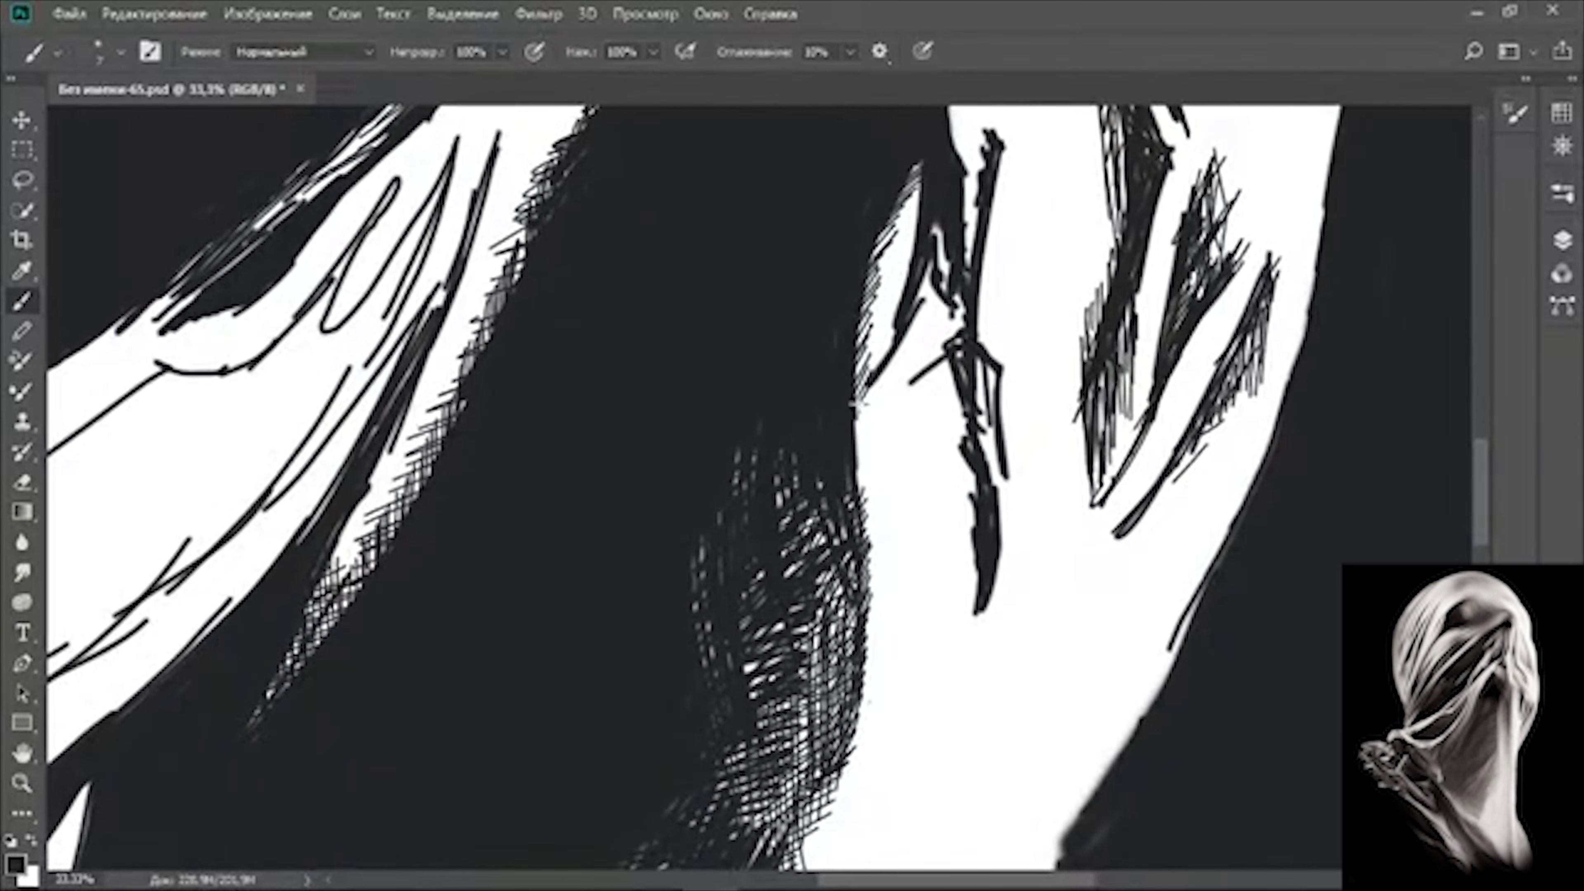
pyautogui.moveTo(908, 246); pyautogui.dragTo(857, 378)
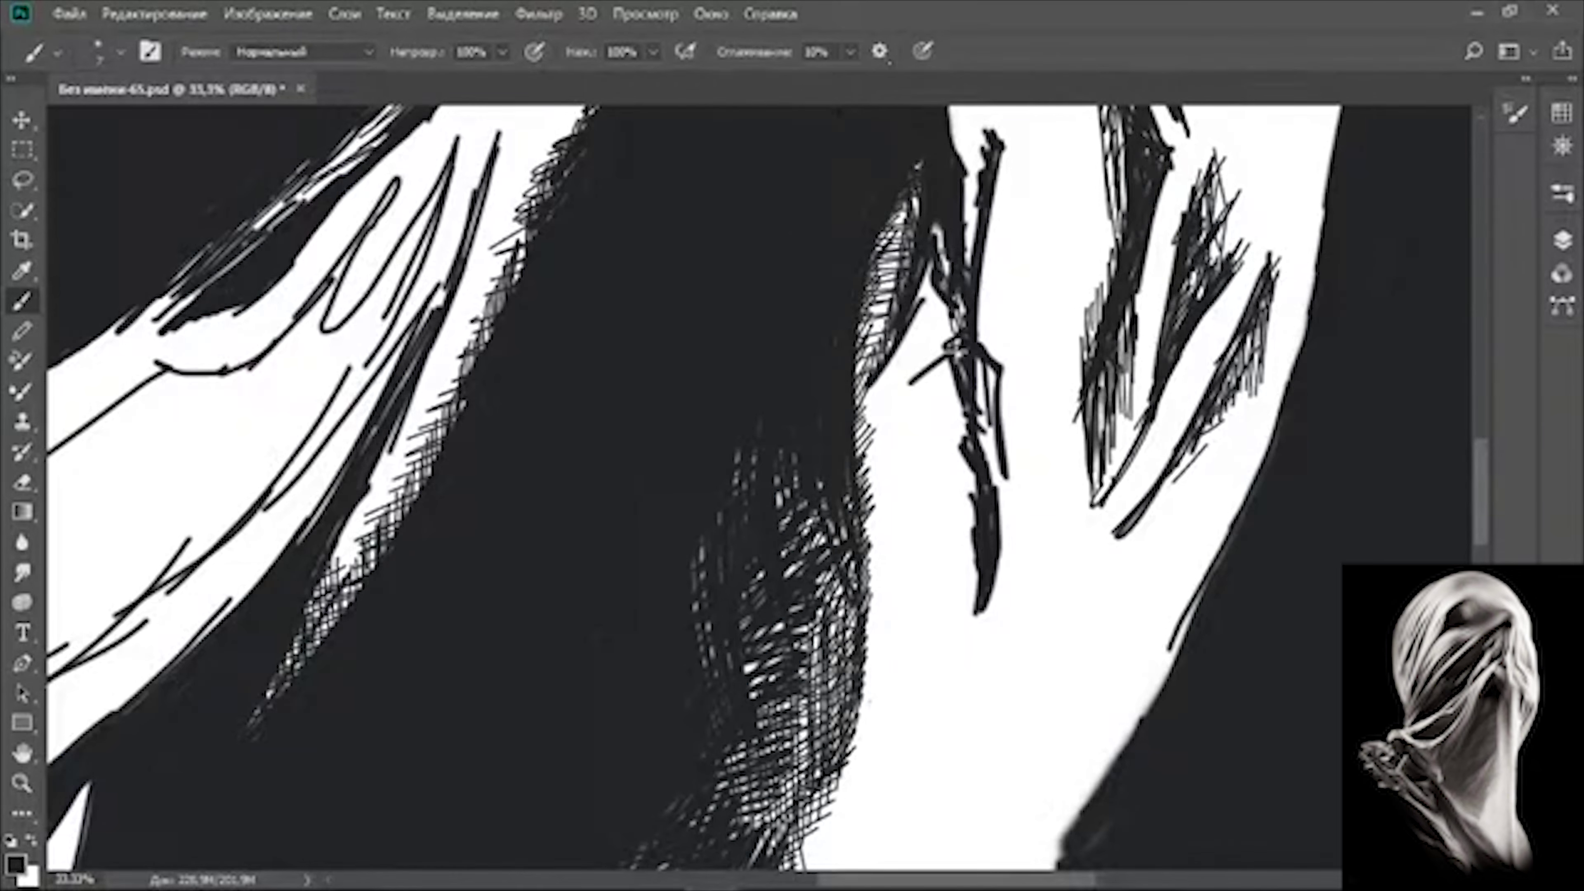
pyautogui.moveTo(966, 262); pyautogui.dragTo(914, 443)
pyautogui.moveTo(1004, 415); pyautogui.dragTo(964, 643)
pyautogui.moveTo(966, 277); pyautogui.dragTo(908, 380)
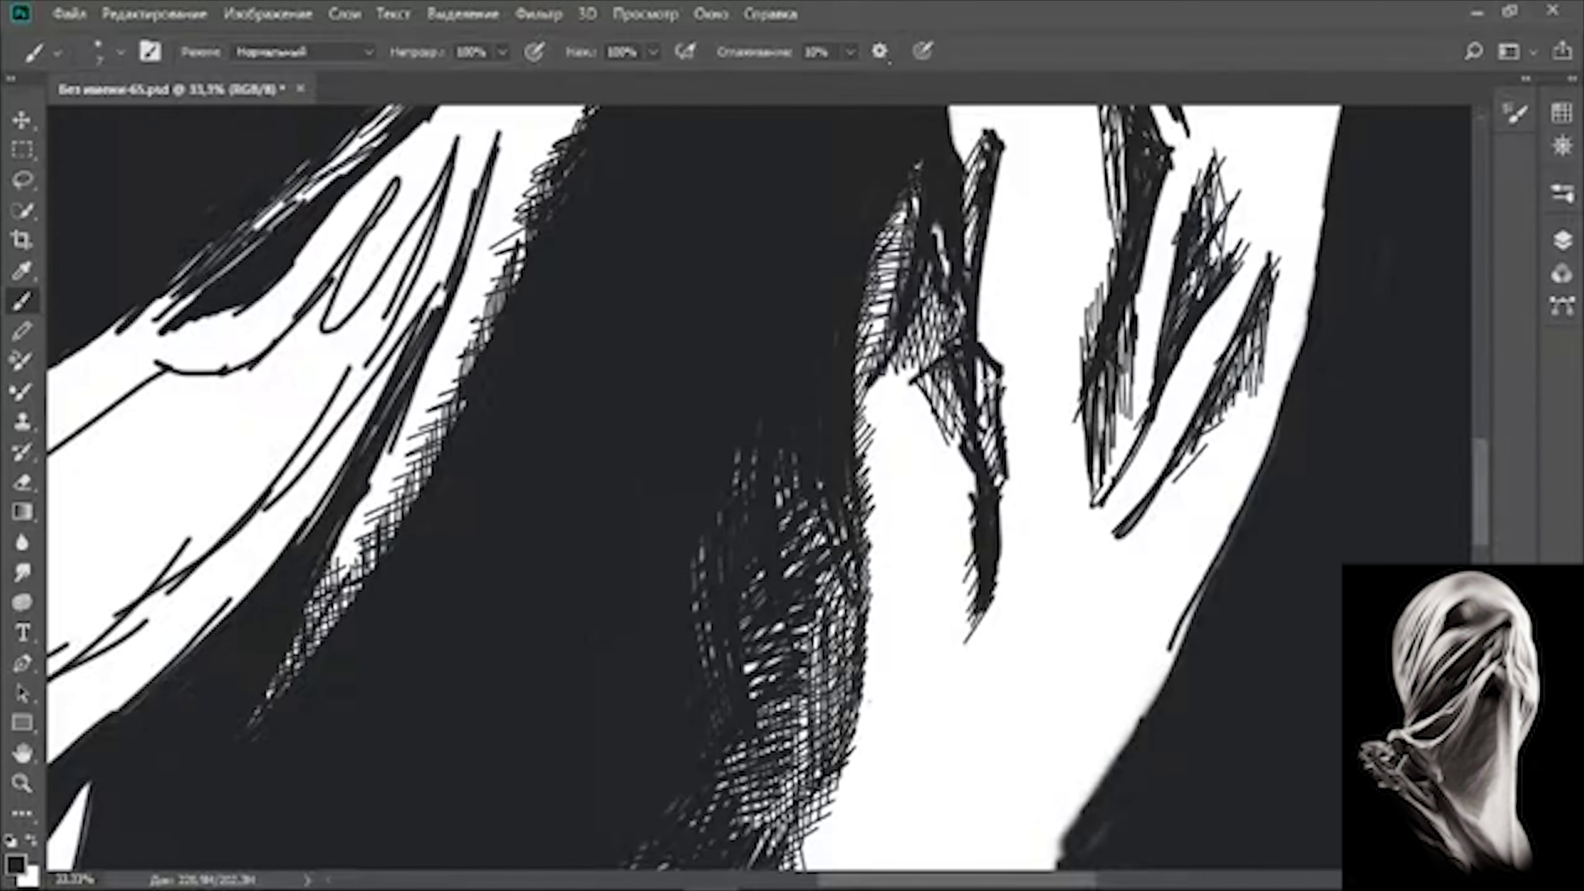
# - Add diagonal hatch lines below the neck shading and darken its lower part
pyautogui.scroll(-5, 913, 403)
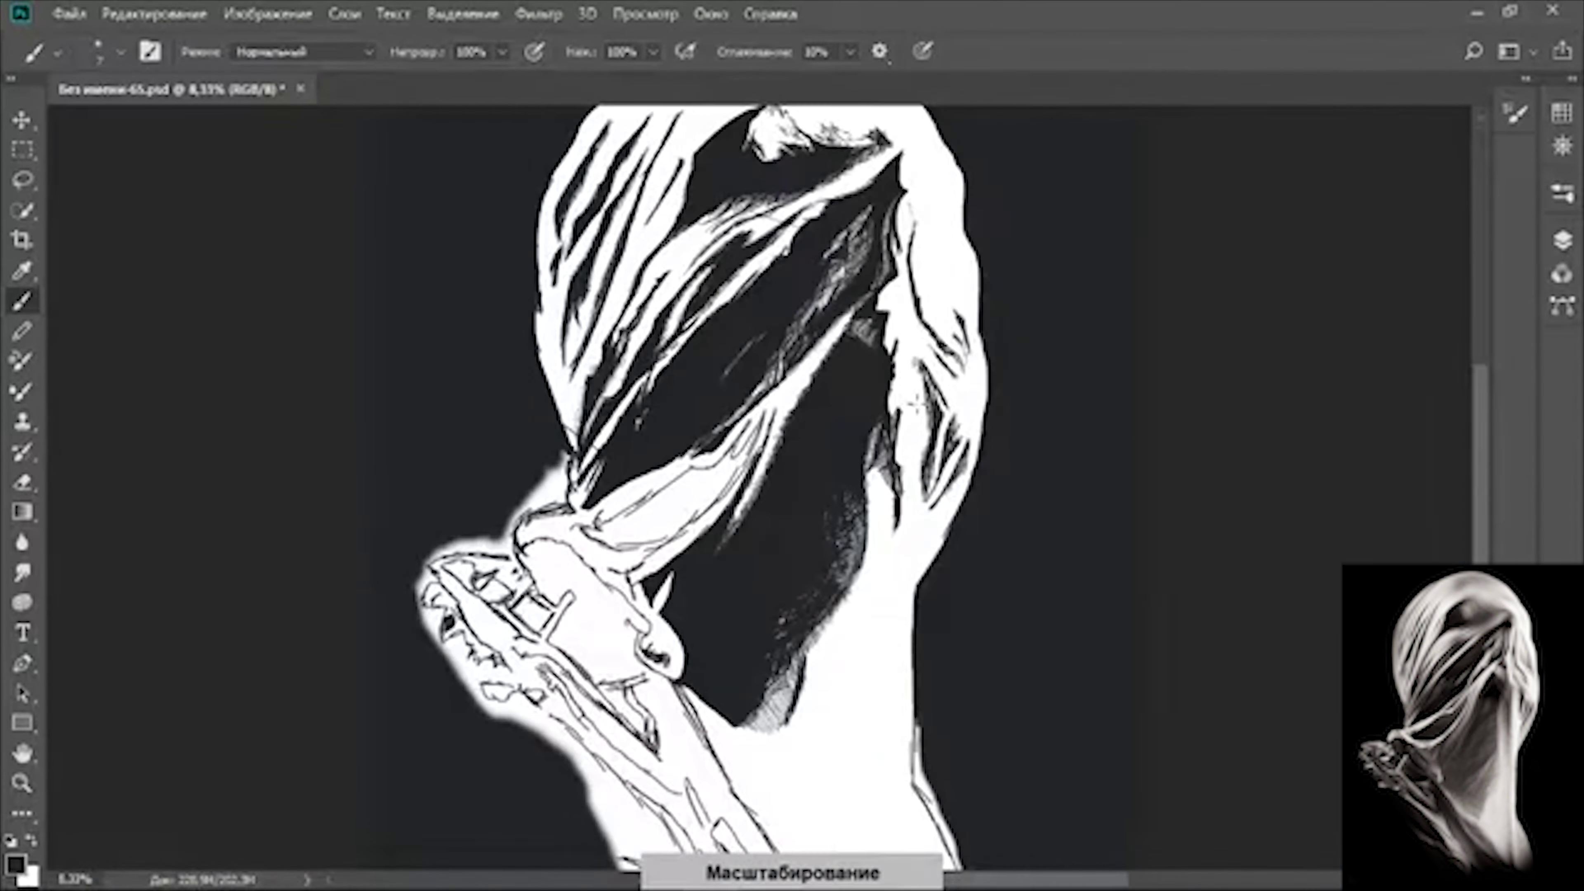
pyautogui.scroll(4, 909, 411)
pyautogui.scroll(-1, 739, 686)
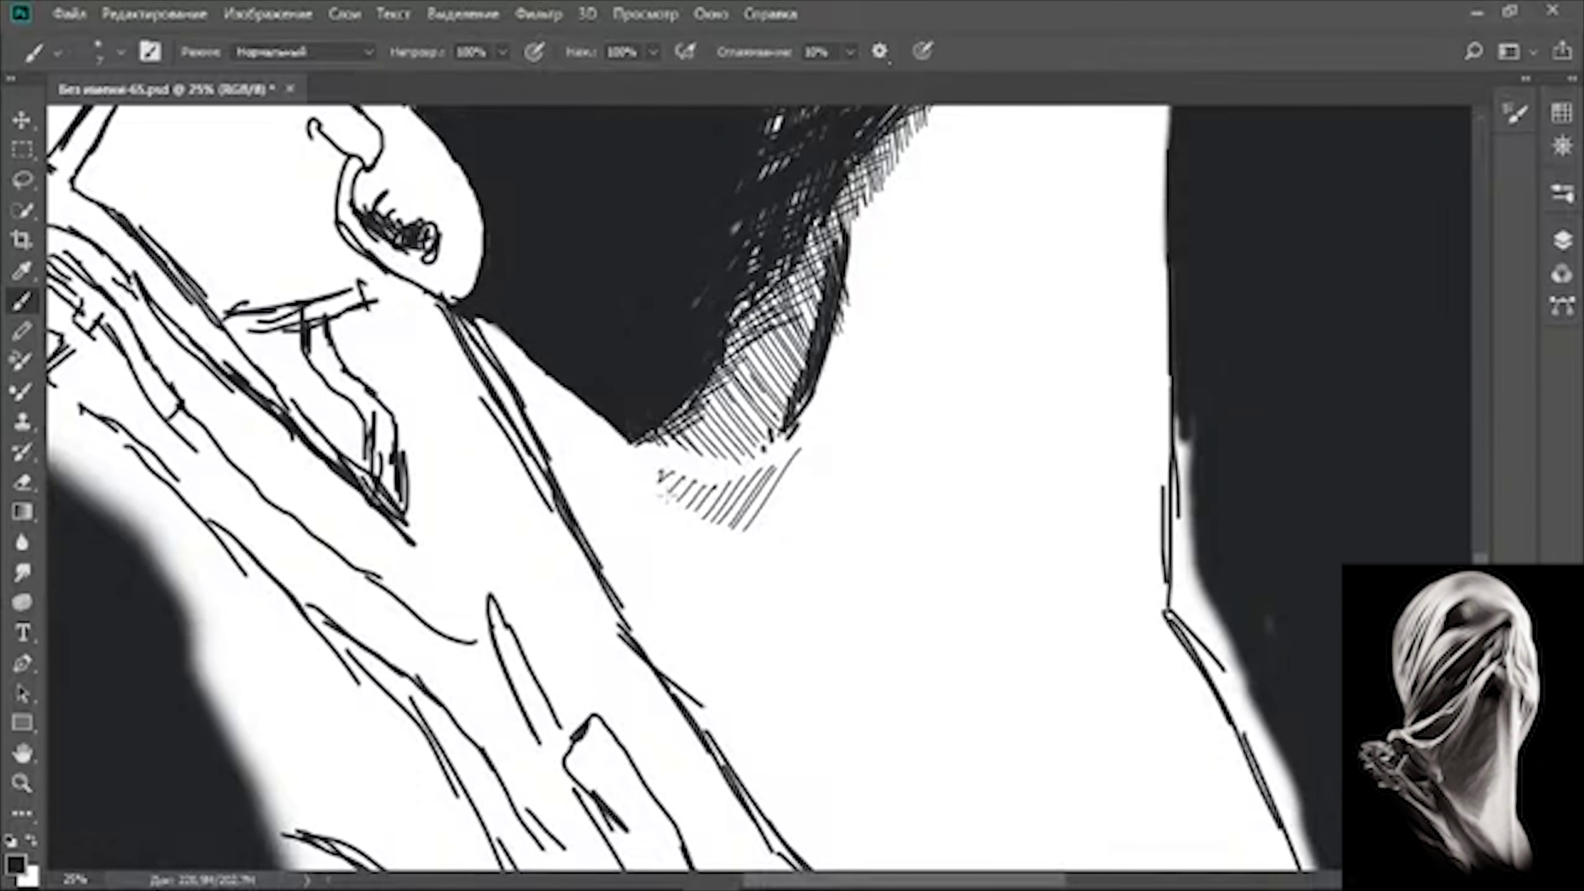
pyautogui.moveTo(681, 500); pyautogui.dragTo(746, 634)
pyautogui.moveTo(701, 504); pyautogui.dragTo(776, 645)
pyautogui.moveTo(725, 521); pyautogui.dragTo(779, 622)
pyautogui.moveTo(758, 492); pyautogui.dragTo(799, 631)
pyautogui.moveTo(784, 457); pyautogui.dragTo(807, 642)
pyautogui.moveTo(692, 514); pyautogui.dragTo(741, 616)
pyautogui.moveTo(746, 582); pyautogui.dragTo(806, 713)
pyautogui.moveTo(712, 484); pyautogui.dragTo(739, 540)
pyautogui.moveTo(725, 493); pyautogui.dragTo(796, 626)
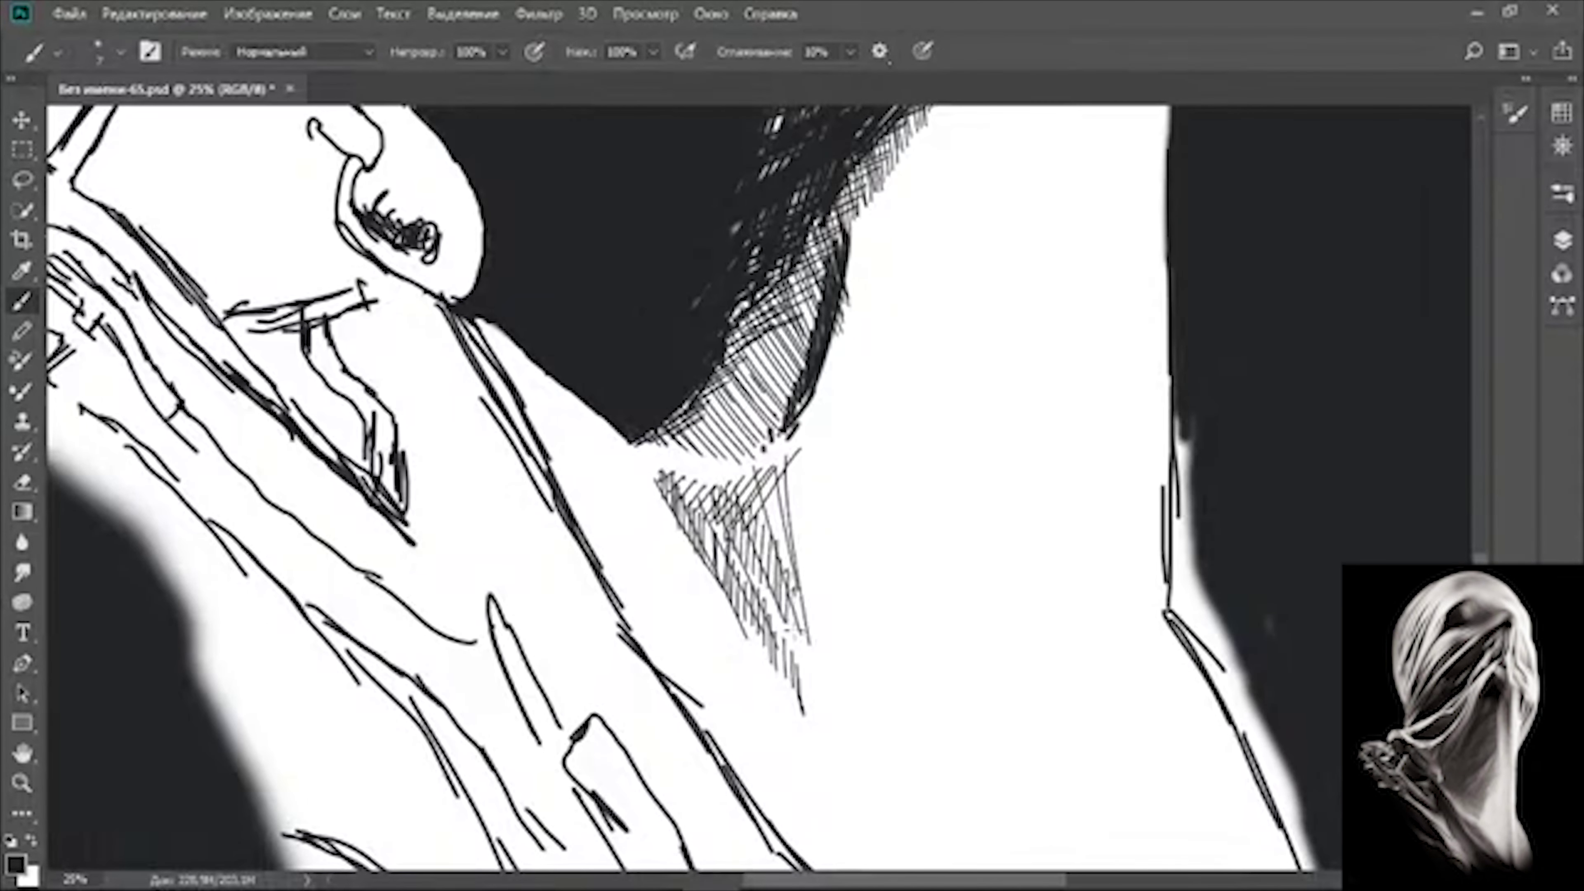
# - Cross the neck hatching with new strokes into dense cross-hatch
pyautogui.moveTo(780, 415); pyautogui.dragTo(802, 562)
pyautogui.moveTo(746, 518); pyautogui.dragTo(804, 683)
pyautogui.moveTo(680, 476); pyautogui.dragTo(757, 612)
pyautogui.moveTo(636, 437); pyautogui.dragTo(689, 509)
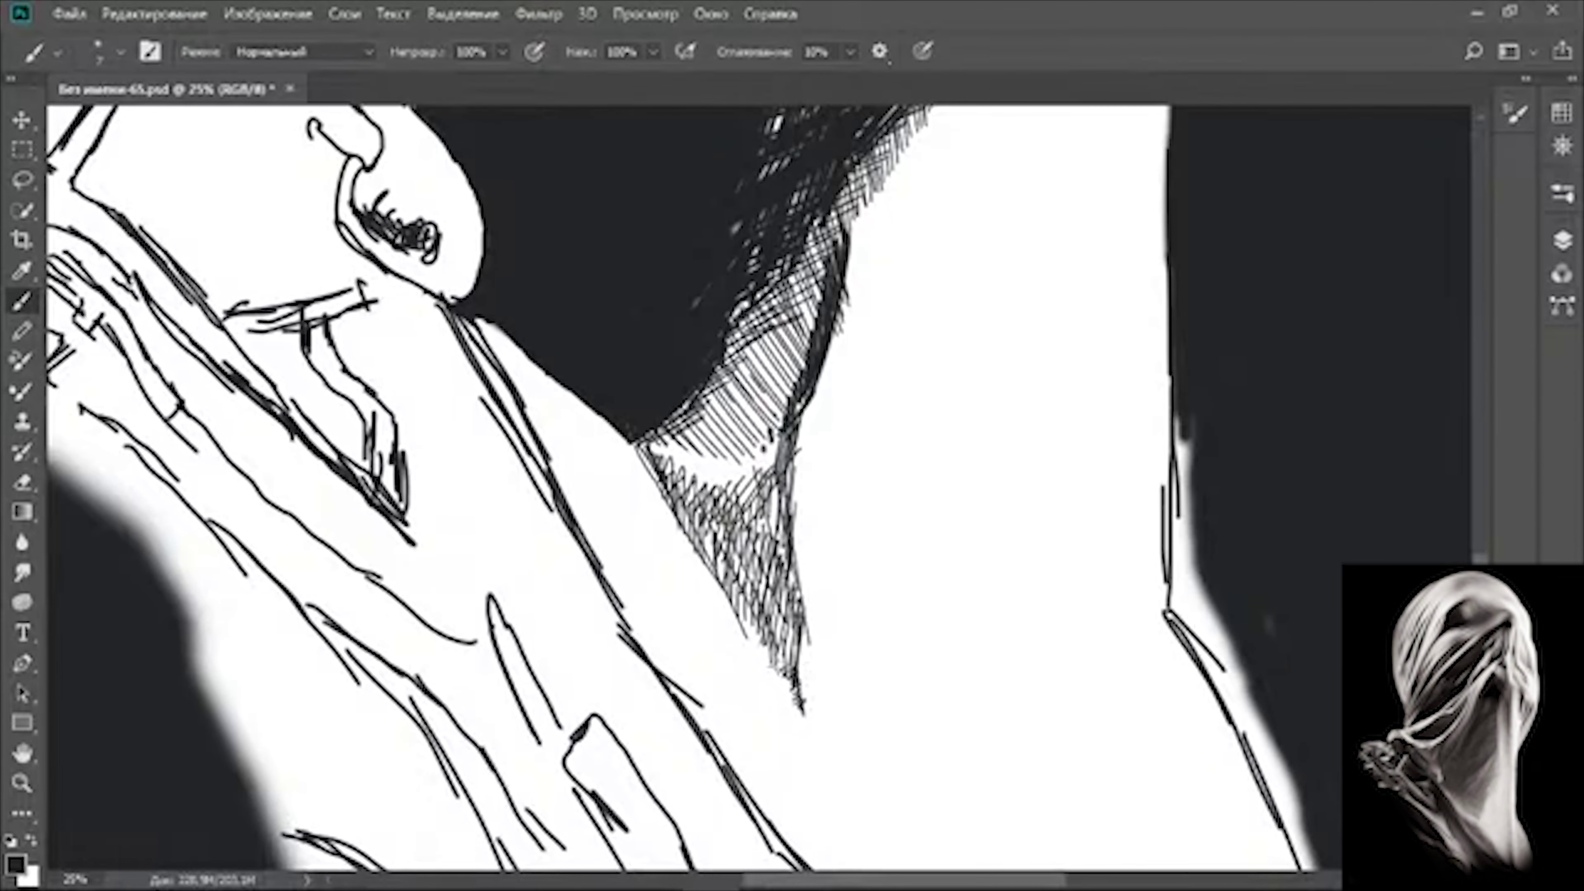
pyautogui.moveTo(792, 416); pyautogui.dragTo(654, 515)
pyautogui.moveTo(802, 438); pyautogui.dragTo(713, 594)
pyautogui.moveTo(823, 317); pyautogui.dragTo(725, 406)
pyautogui.moveTo(809, 537); pyautogui.dragTo(750, 659)
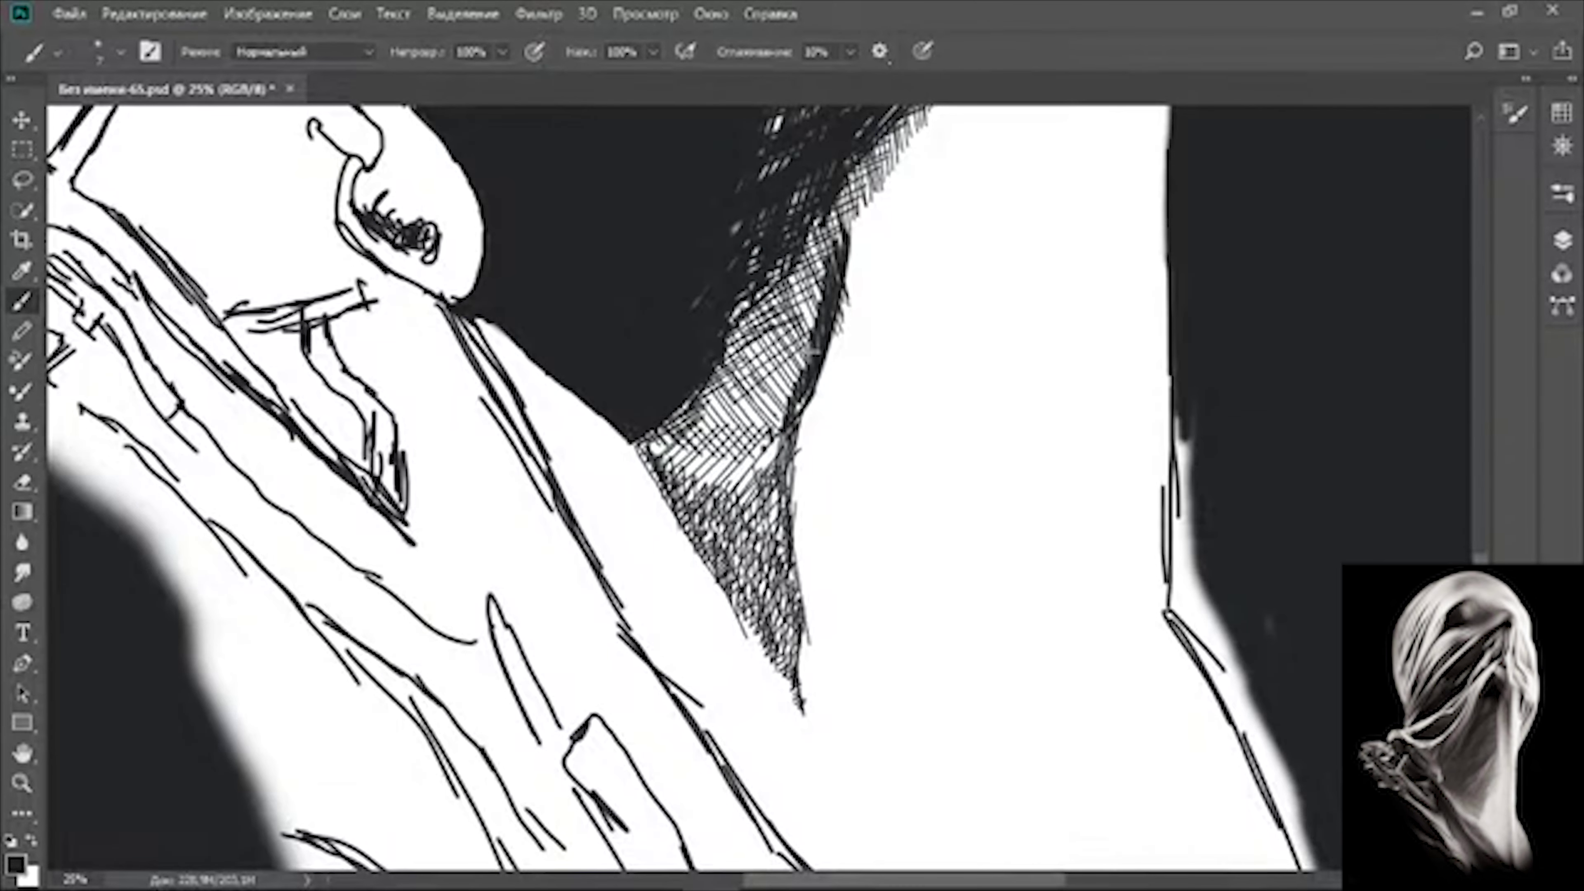
pyautogui.moveTo(823, 337); pyautogui.dragTo(728, 446)
pyautogui.moveTo(752, 340); pyautogui.dragTo(713, 515)
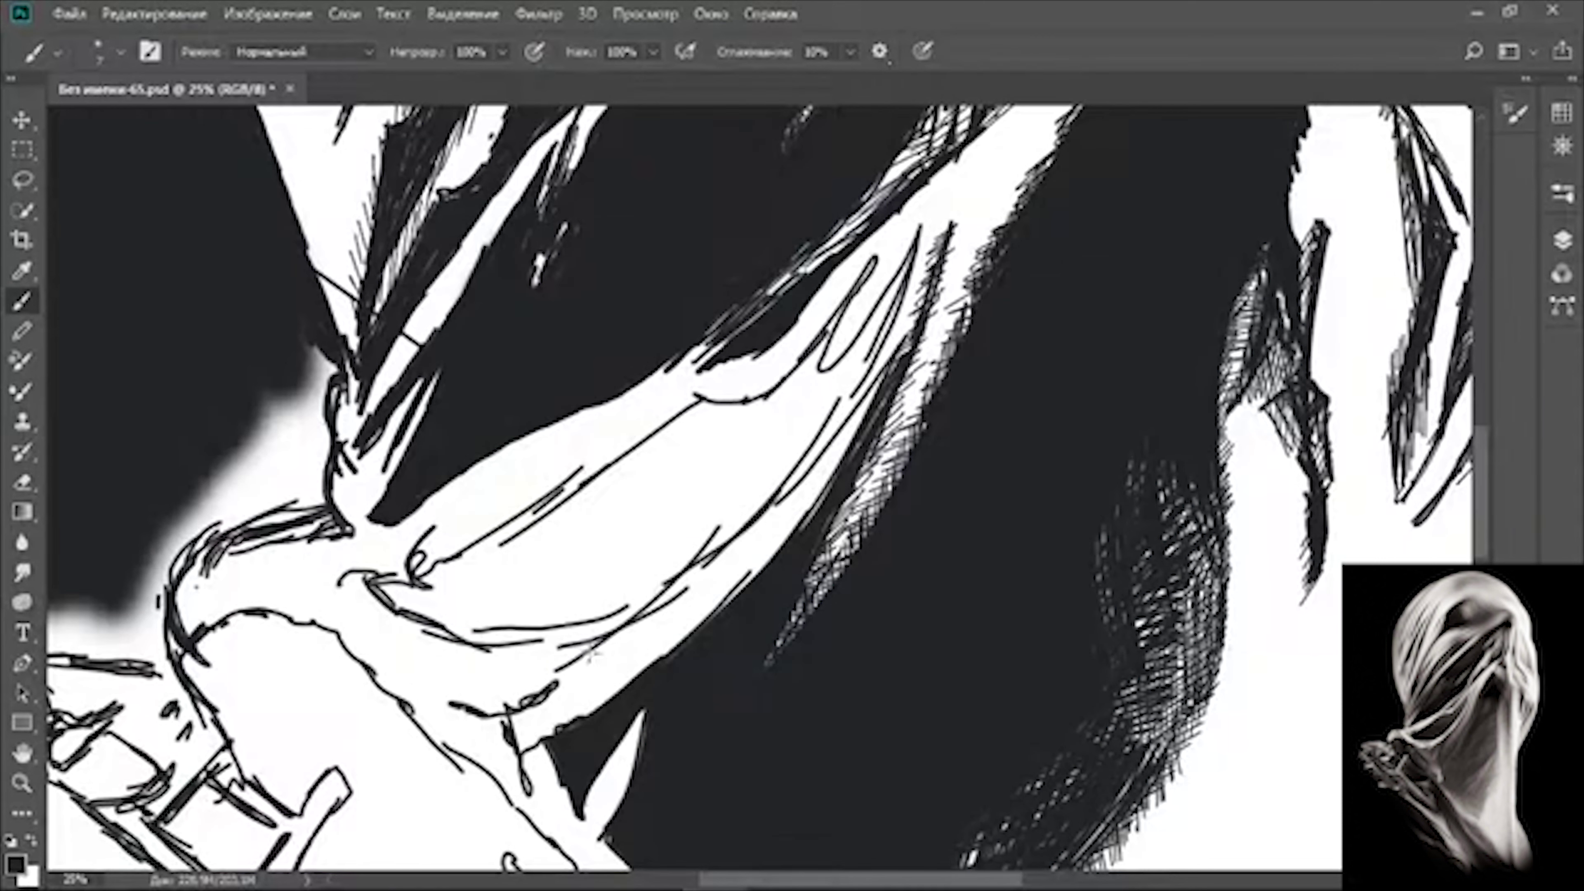
# - Hatch along the neck's right and lower edges and the white wedge beside it
pyautogui.moveTo(917, 237); pyautogui.dragTo(811, 353)
pyautogui.moveTo(879, 290); pyautogui.dragTo(770, 427)
pyautogui.moveTo(907, 250)
pyautogui.mouseDown()
pyautogui.moveTo(801, 521)
pyautogui.moveTo(727, 600)
pyautogui.mouseUp()
pyautogui.moveTo(752, 534); pyautogui.dragTo(532, 731)
pyautogui.moveTo(686, 499); pyautogui.dragTo(755, 380)
pyautogui.moveTo(611, 575); pyautogui.dragTo(577, 621)
pyautogui.moveTo(669, 524); pyautogui.dragTo(576, 632)
pyautogui.moveTo(812, 421); pyautogui.dragTo(653, 592)
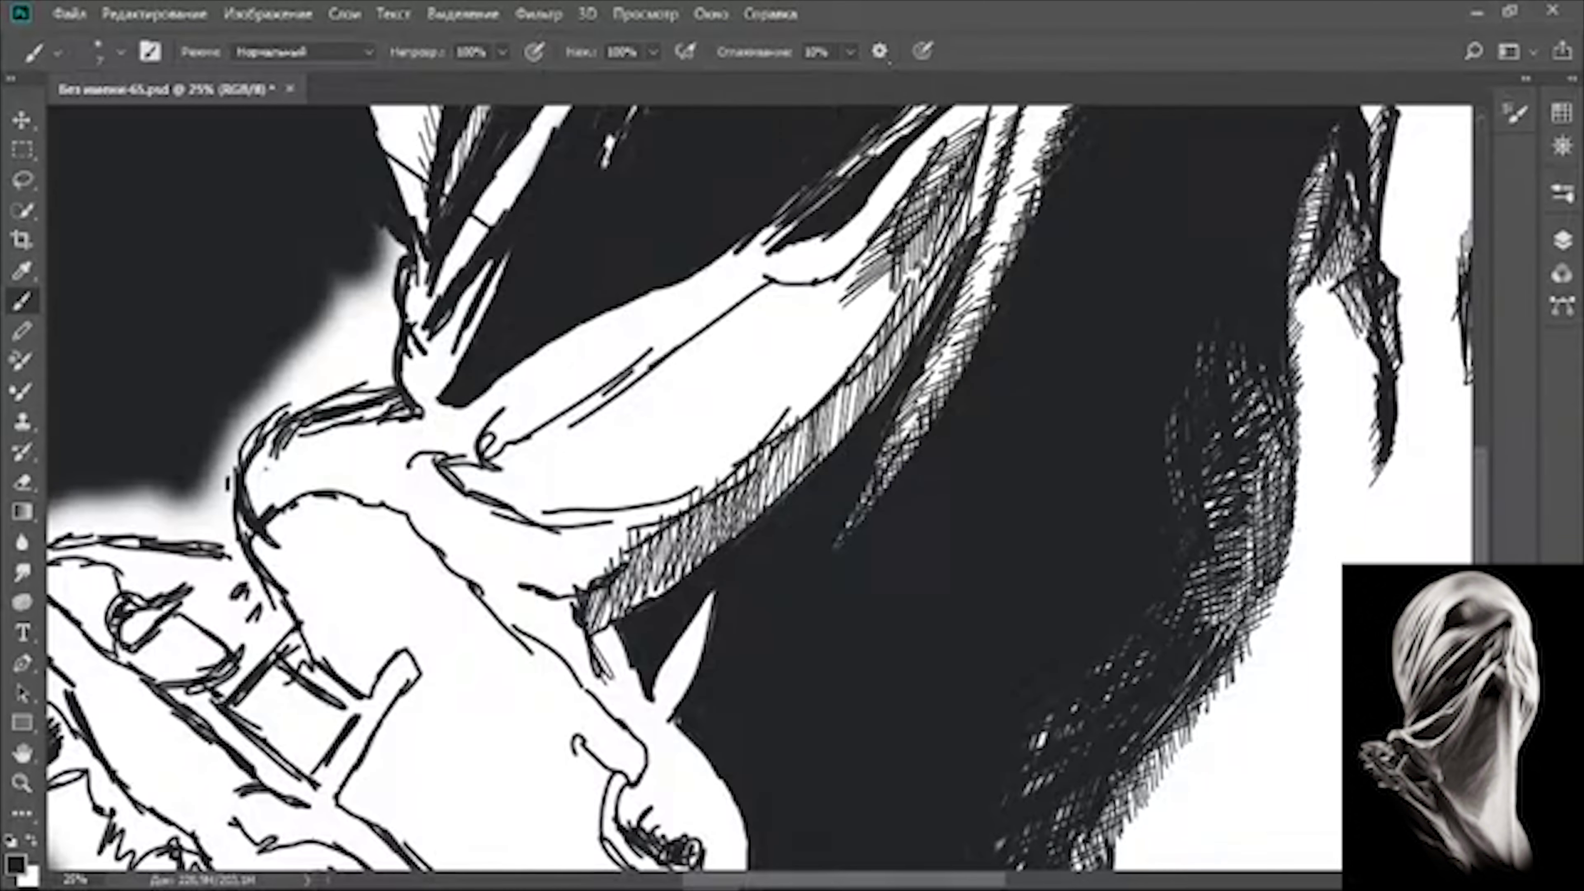
pyautogui.moveTo(649, 705); pyautogui.dragTo(736, 583)
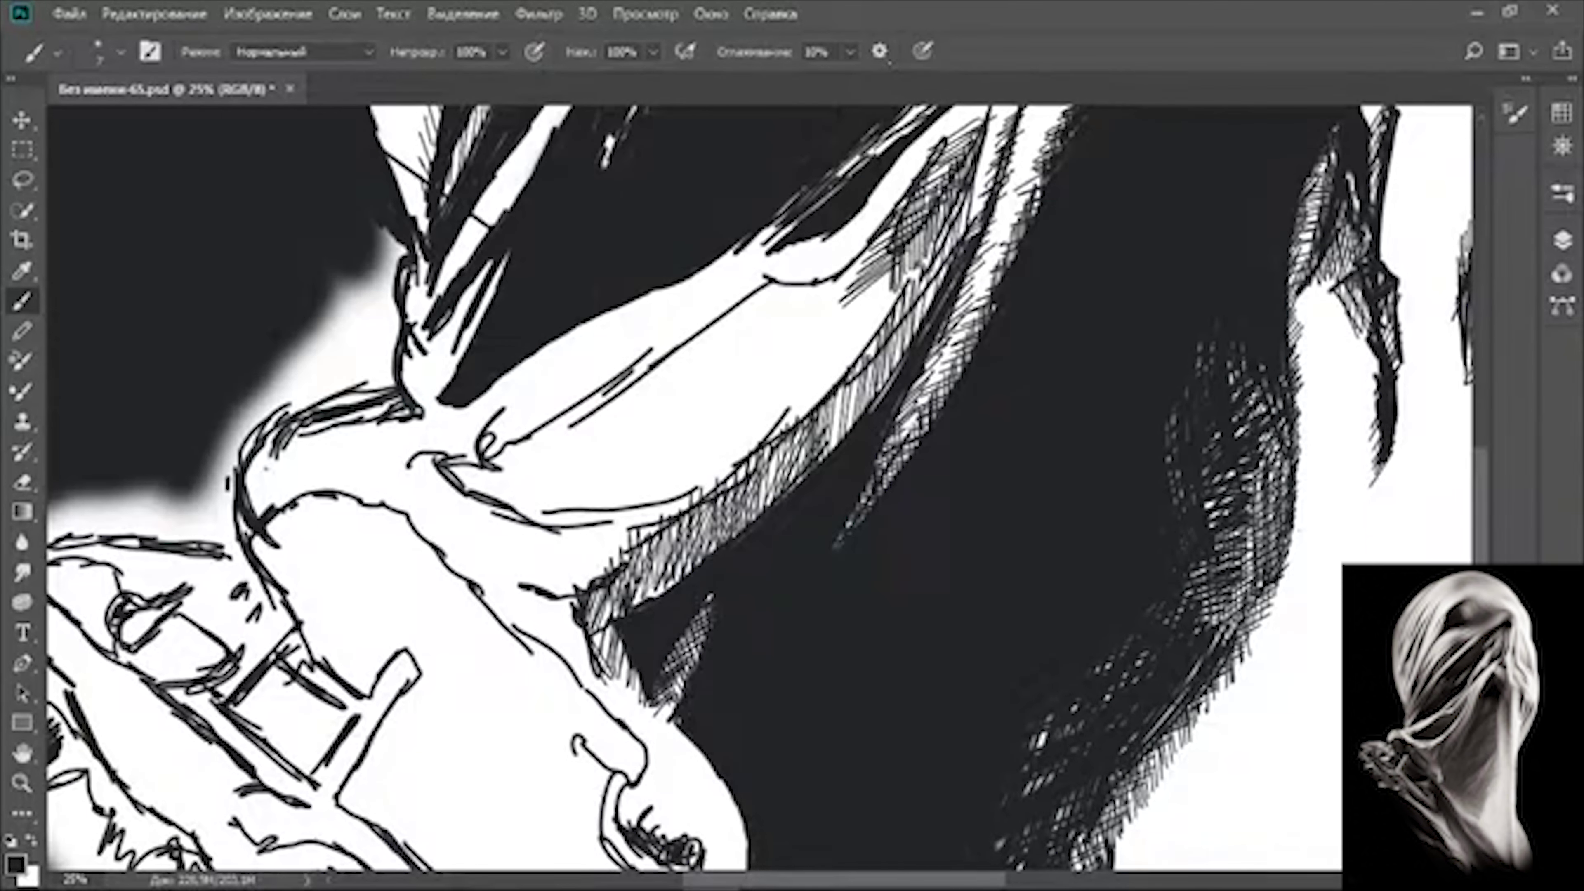
pyautogui.moveTo(773, 490); pyautogui.dragTo(630, 603)
# - Outline the arm edge, switch to a soft round brush tip, and paint the arm fold dark
pyautogui.scroll(2, 785, 549)
pyautogui.scroll(-3, 785, 549)
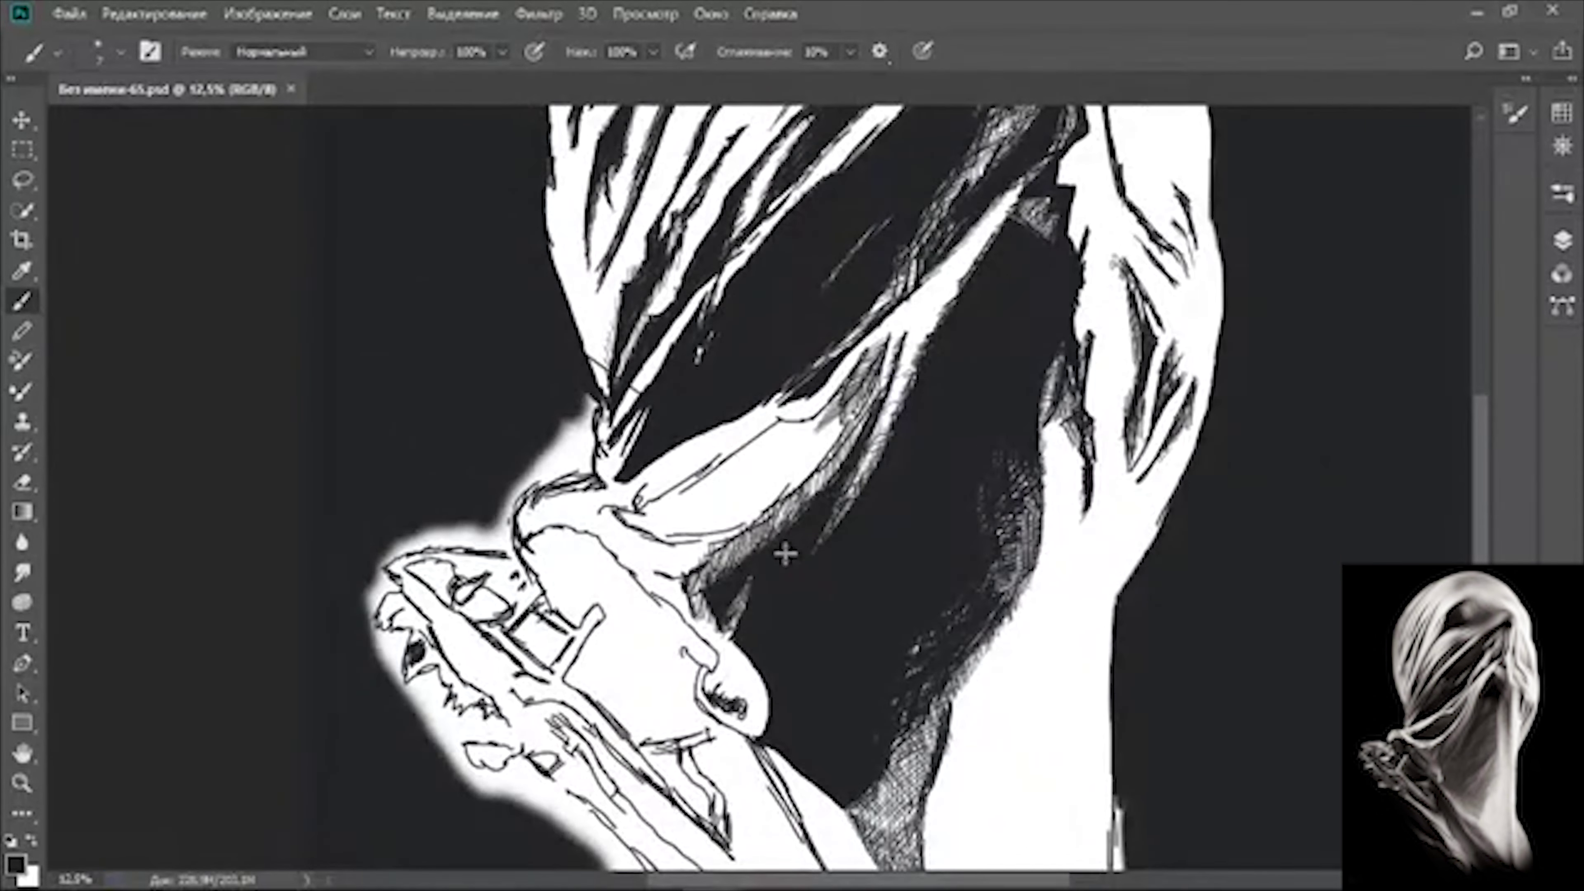
pyautogui.scroll(3, 764, 393)
pyautogui.moveTo(764, 394); pyautogui.dragTo(465, 590)
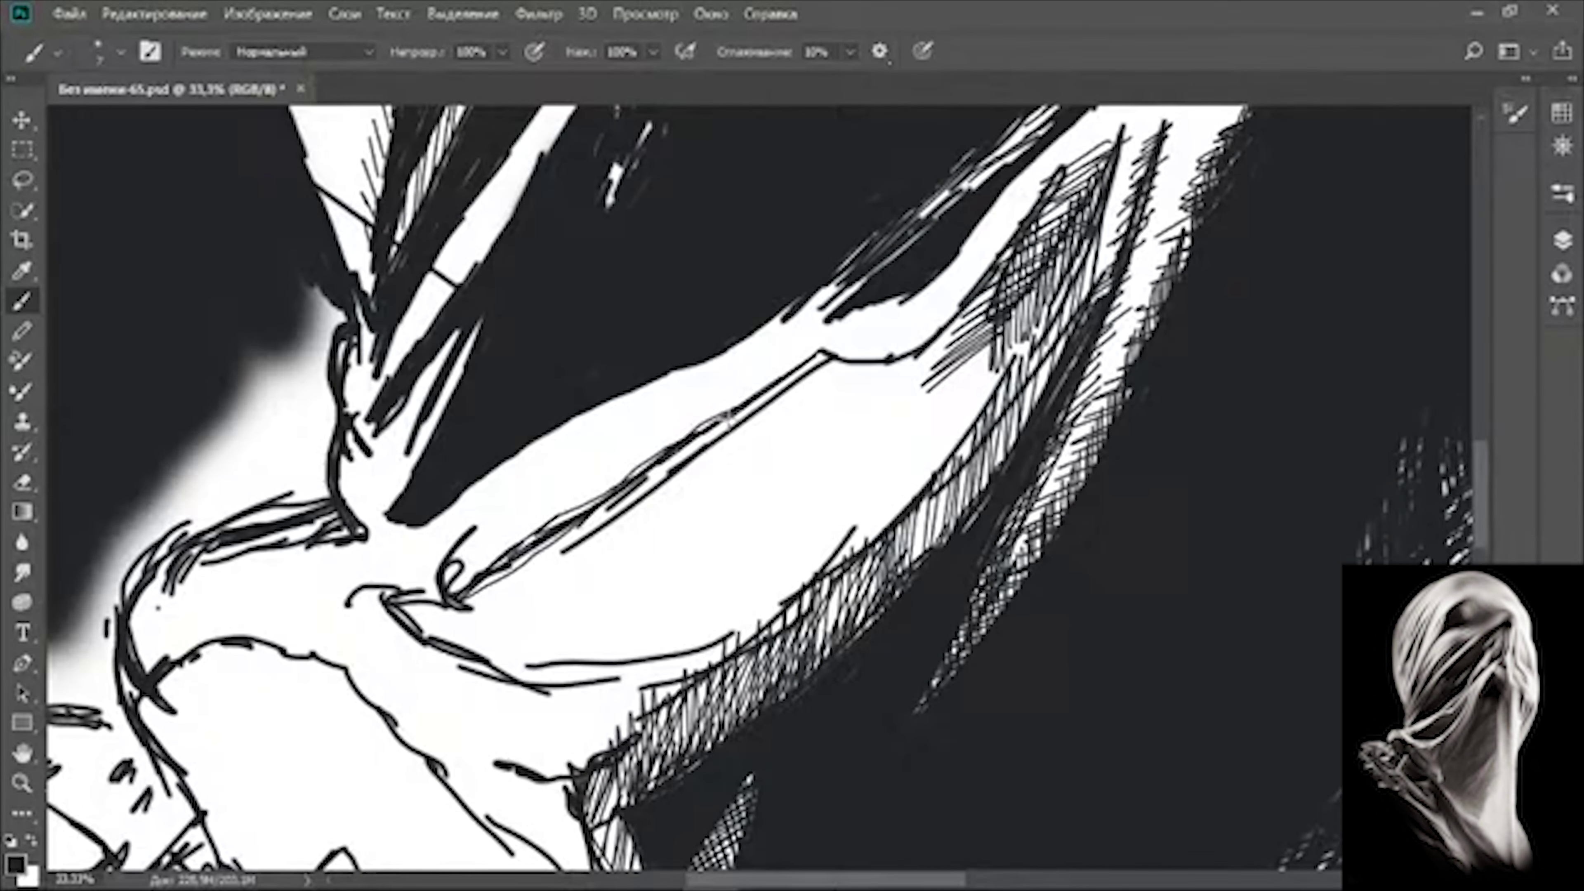
pyautogui.moveTo(728, 413); pyautogui.dragTo(471, 527)
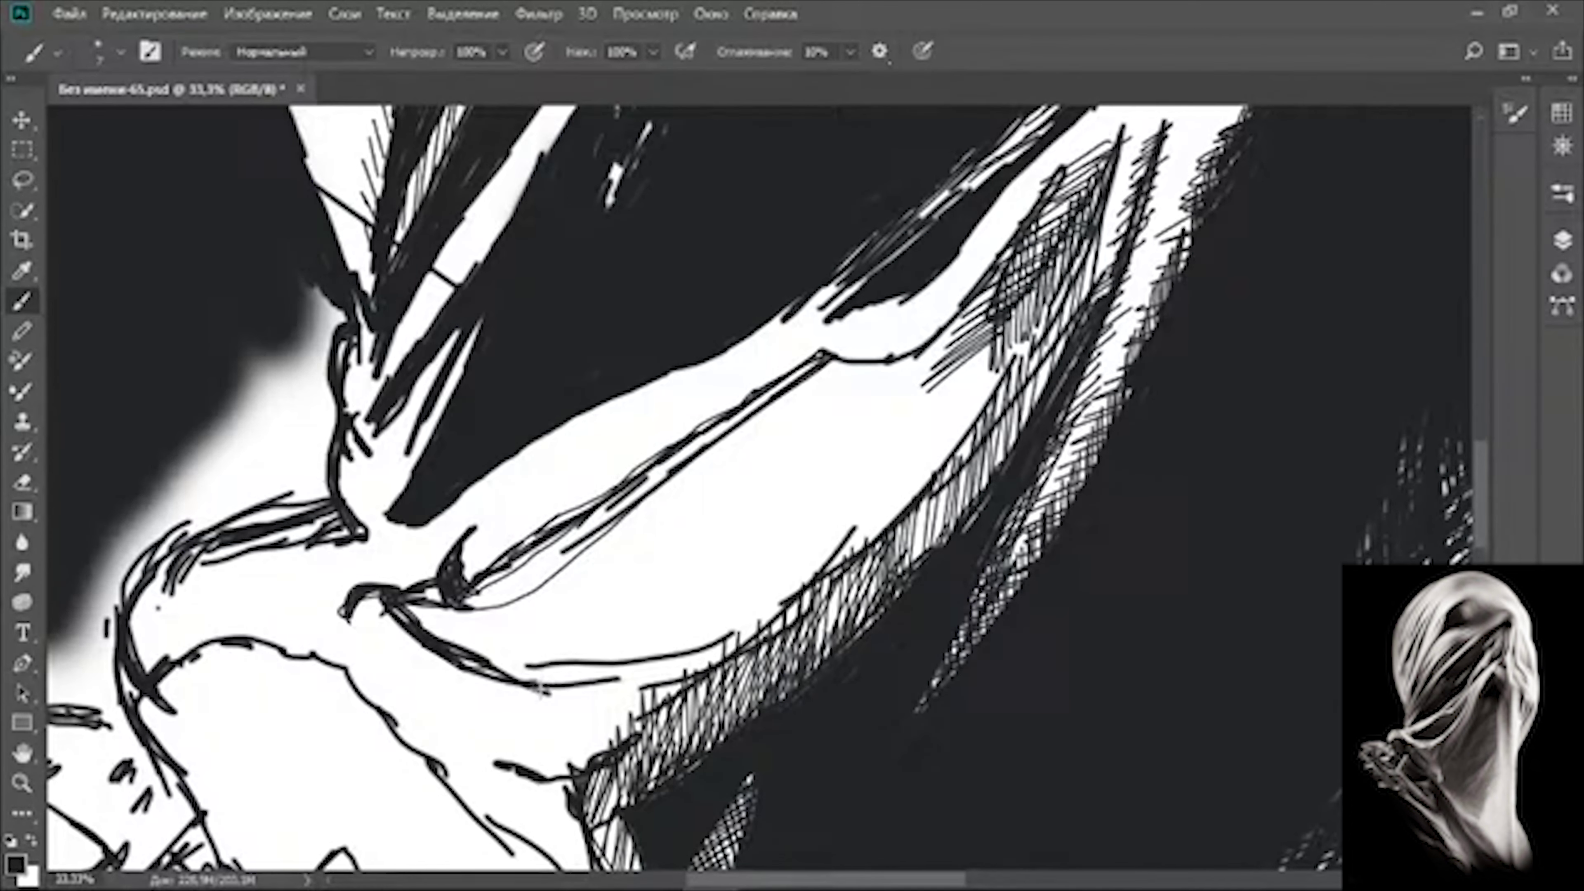
pyautogui.rightClick(723, 506)
pyautogui.moveTo(836, 446); pyautogui.dragTo(745, 493)
pyautogui.click(908, 440)
pyautogui.moveTo(910, 409); pyautogui.dragTo(970, 309)
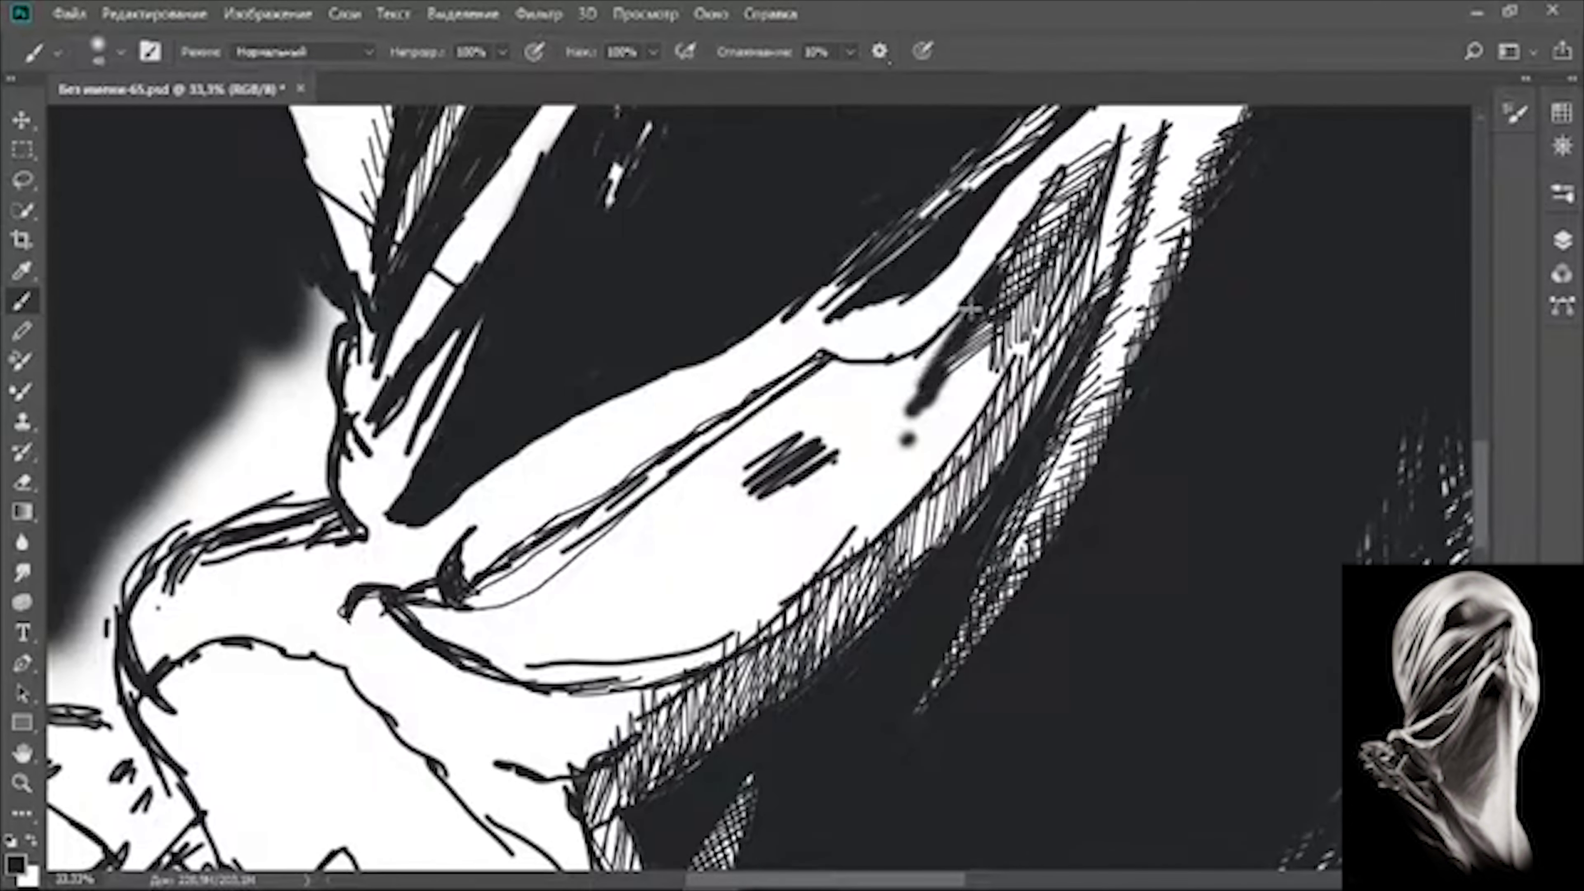
pyautogui.moveTo(929, 375)
pyautogui.mouseDown()
pyautogui.moveTo(485, 652)
pyautogui.moveTo(761, 609)
pyautogui.moveTo(1060, 250)
pyautogui.moveTo(965, 354)
pyautogui.moveTo(629, 548)
pyautogui.moveTo(598, 618)
pyautogui.moveTo(732, 626)
pyautogui.moveTo(842, 460)
pyautogui.moveTo(647, 541)
pyautogui.moveTo(979, 447)
pyautogui.moveTo(886, 537)
pyautogui.moveTo(648, 683)
pyautogui.moveTo(548, 672)
pyautogui.moveTo(565, 521)
pyautogui.mouseUp()
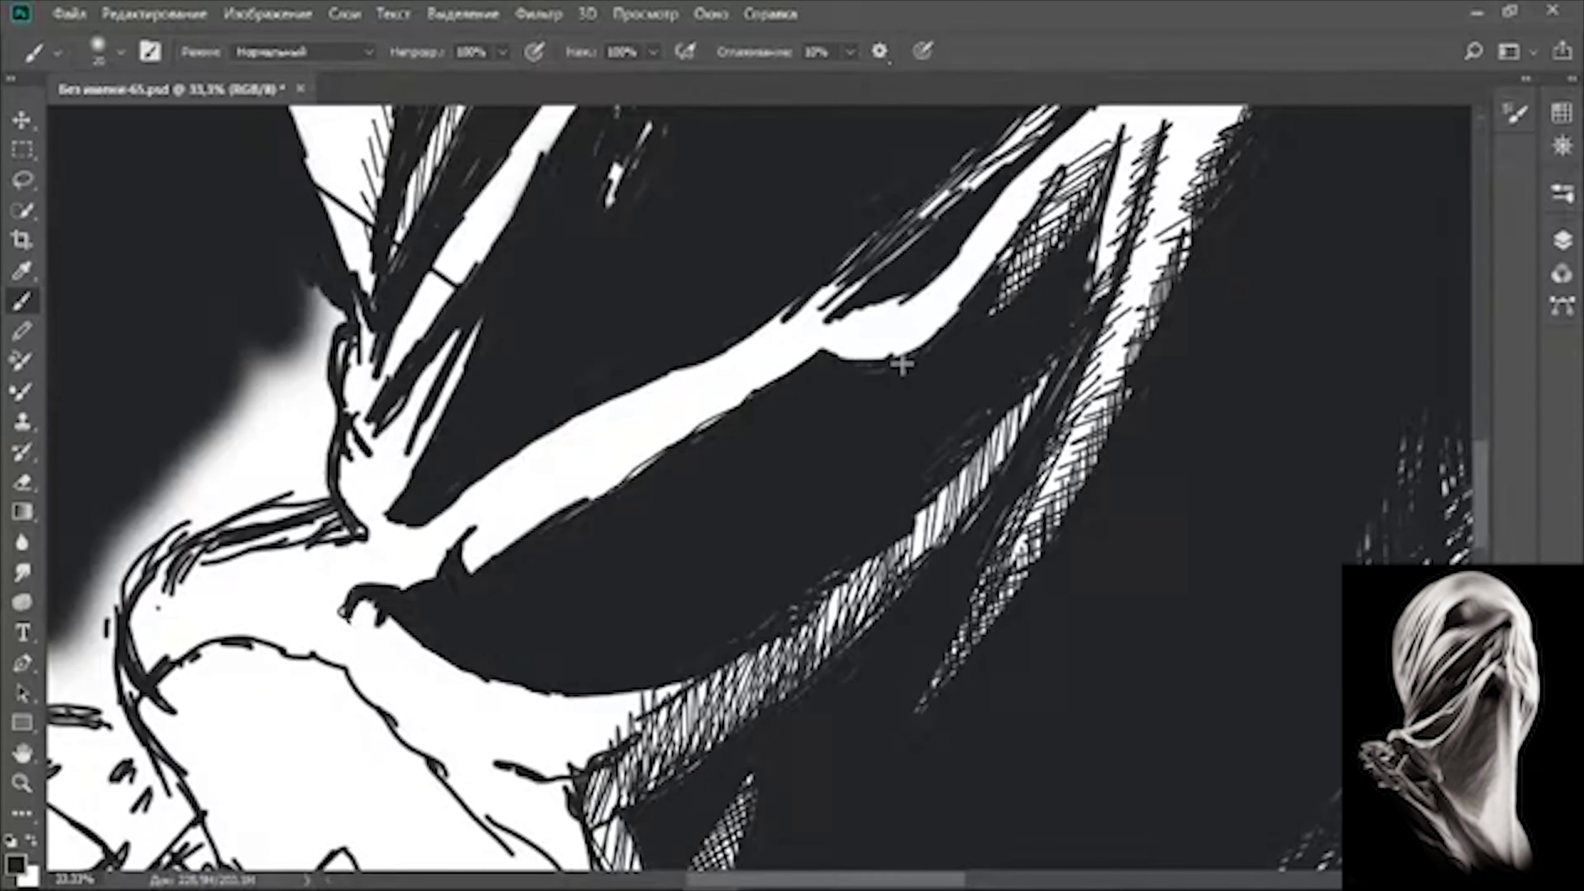
# - Hatch along the upper and lower white edges of the arm
pyautogui.scroll(-2, 780, 538)
pyautogui.scroll(1, 771, 541)
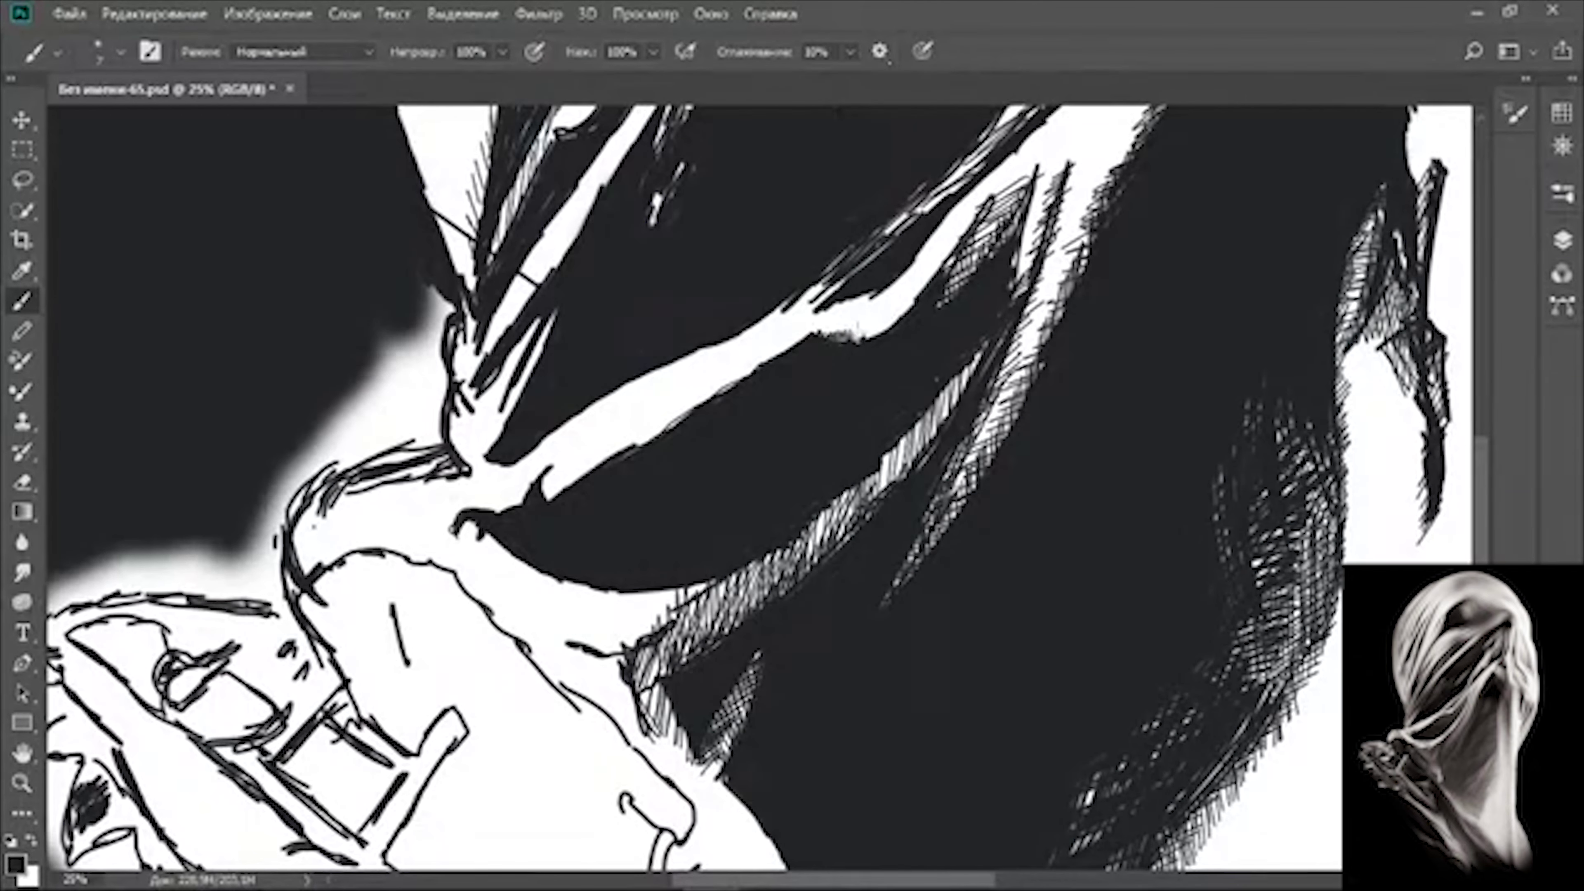
pyautogui.moveTo(861, 333); pyautogui.dragTo(995, 205)
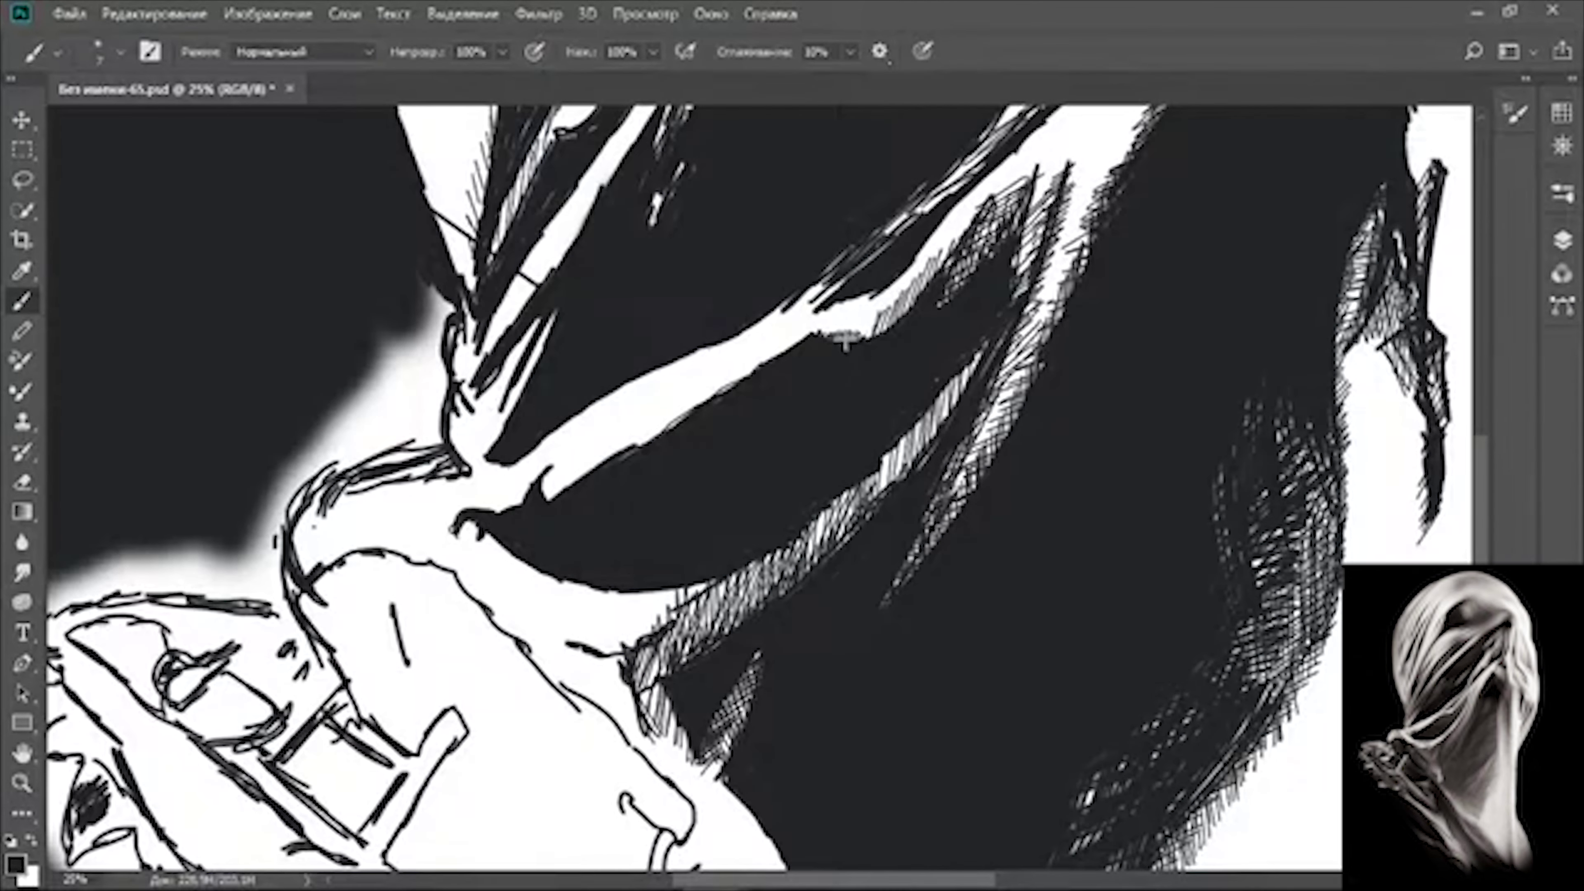
pyautogui.moveTo(845, 342); pyautogui.dragTo(946, 231)
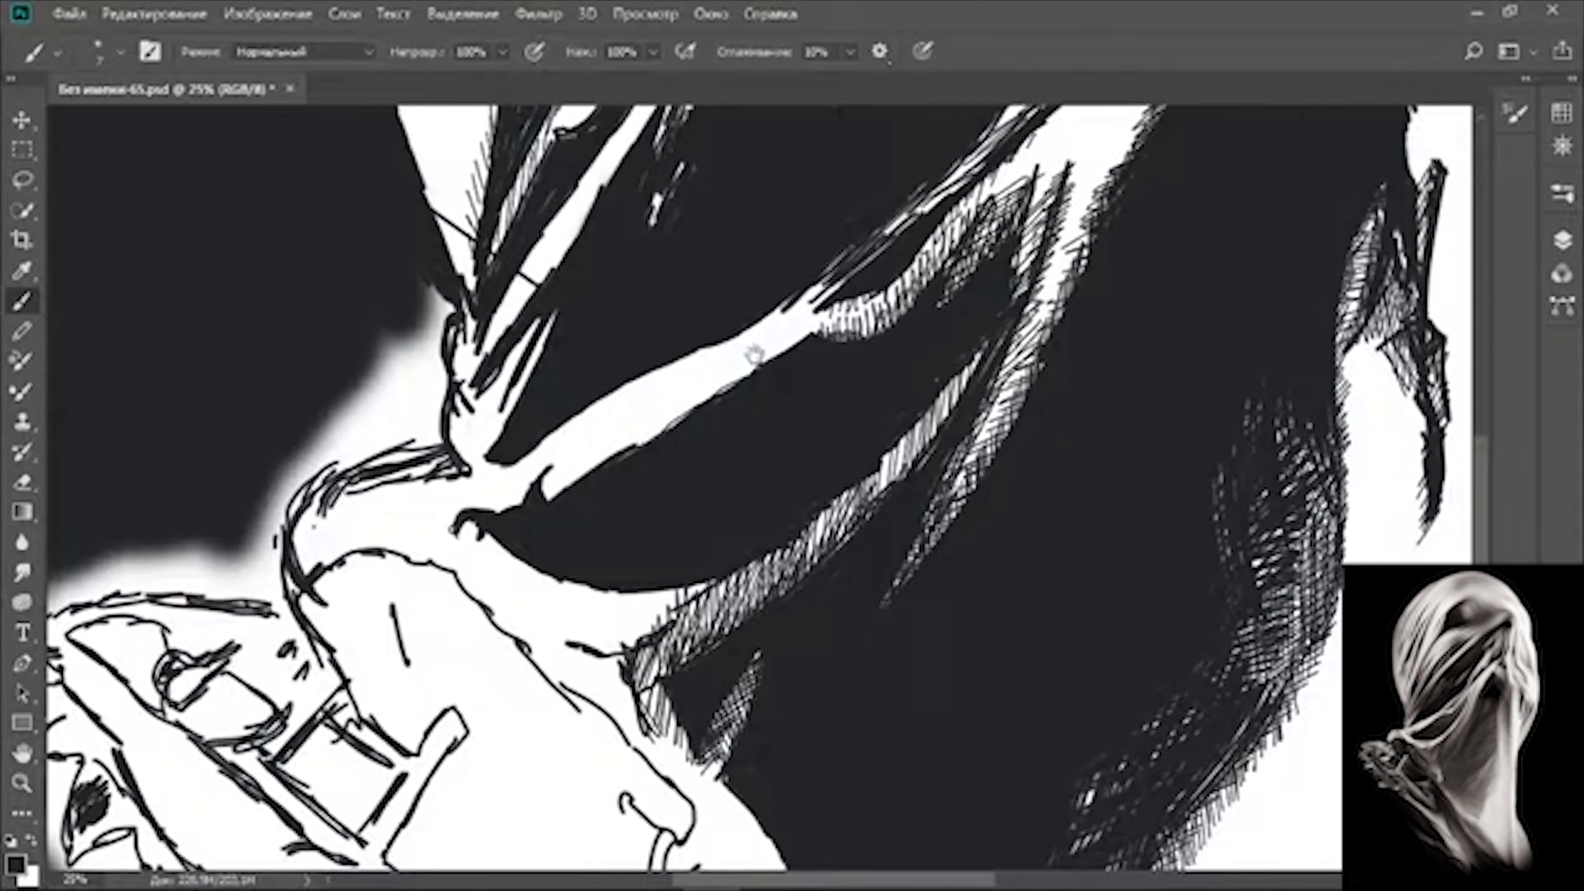
pyautogui.moveTo(753, 354); pyautogui.dragTo(805, 288)
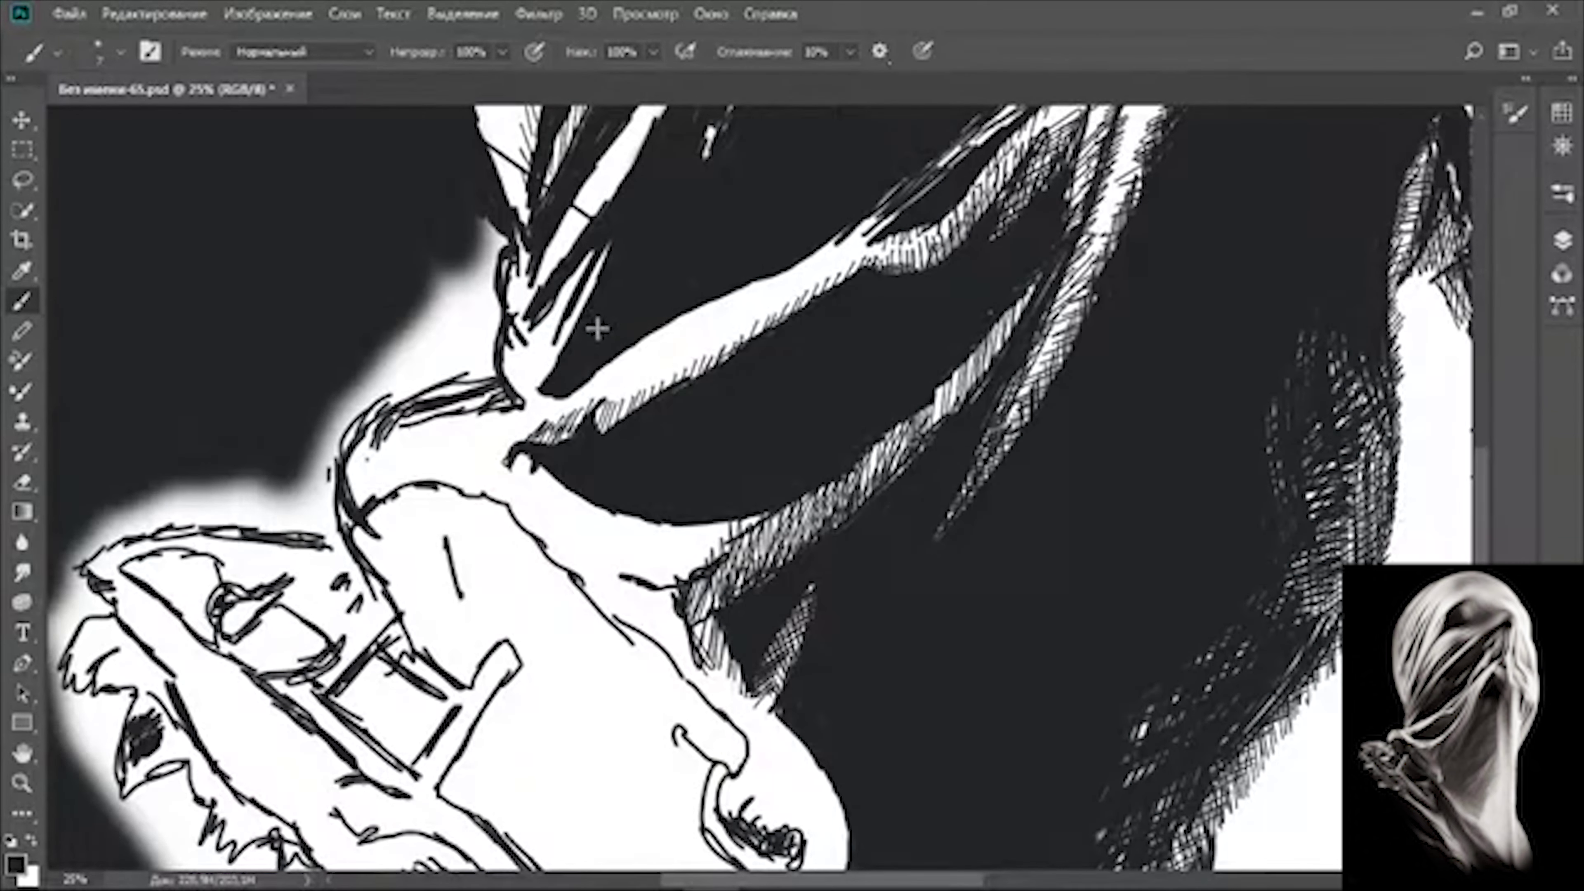
pyautogui.scroll(-2, 597, 329)
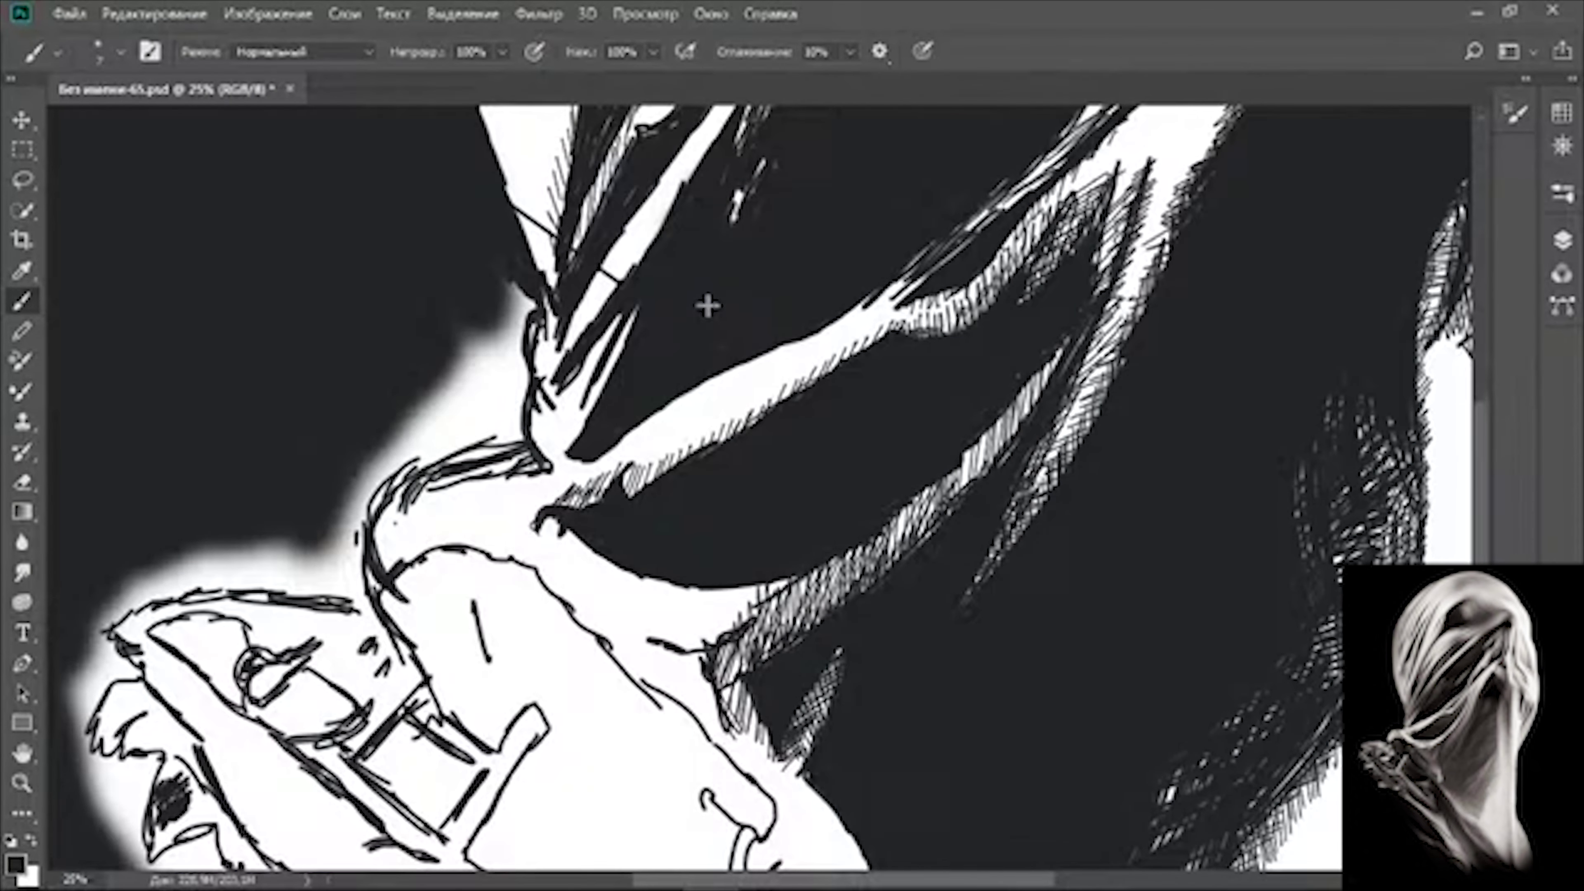
pyautogui.scroll(1, 687, 347)
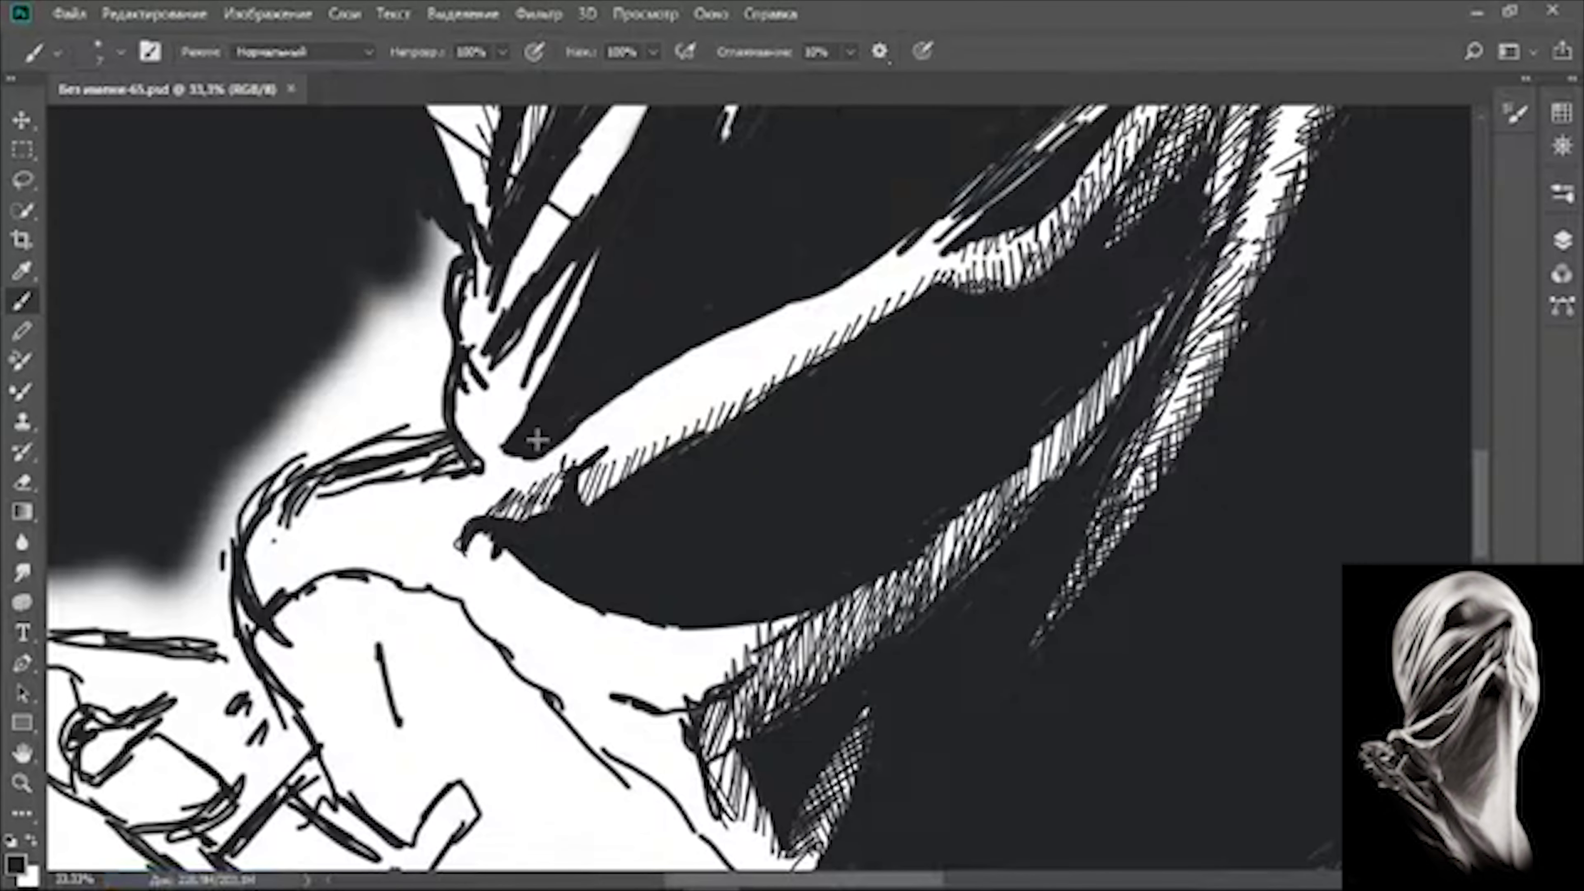
# - Darken the white fold stripe with black strokes and hatch along its edges
pyautogui.moveTo(503, 385); pyautogui.dragTo(580, 275)
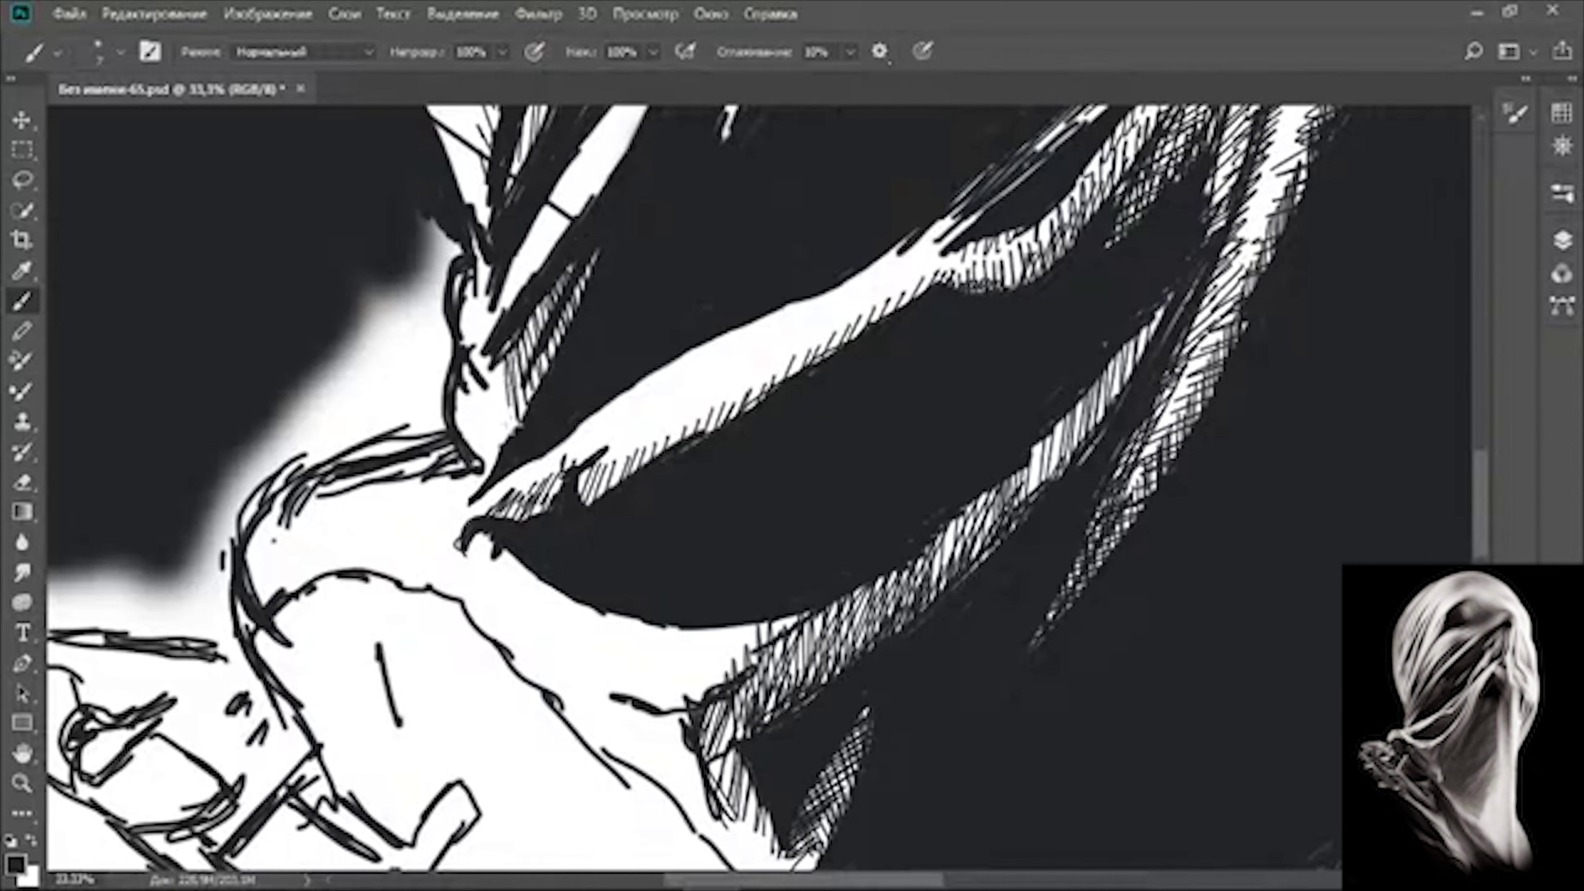
pyautogui.moveTo(492, 461)
pyautogui.mouseDown()
pyautogui.moveTo(568, 306)
pyautogui.moveTo(521, 393)
pyautogui.mouseUp()
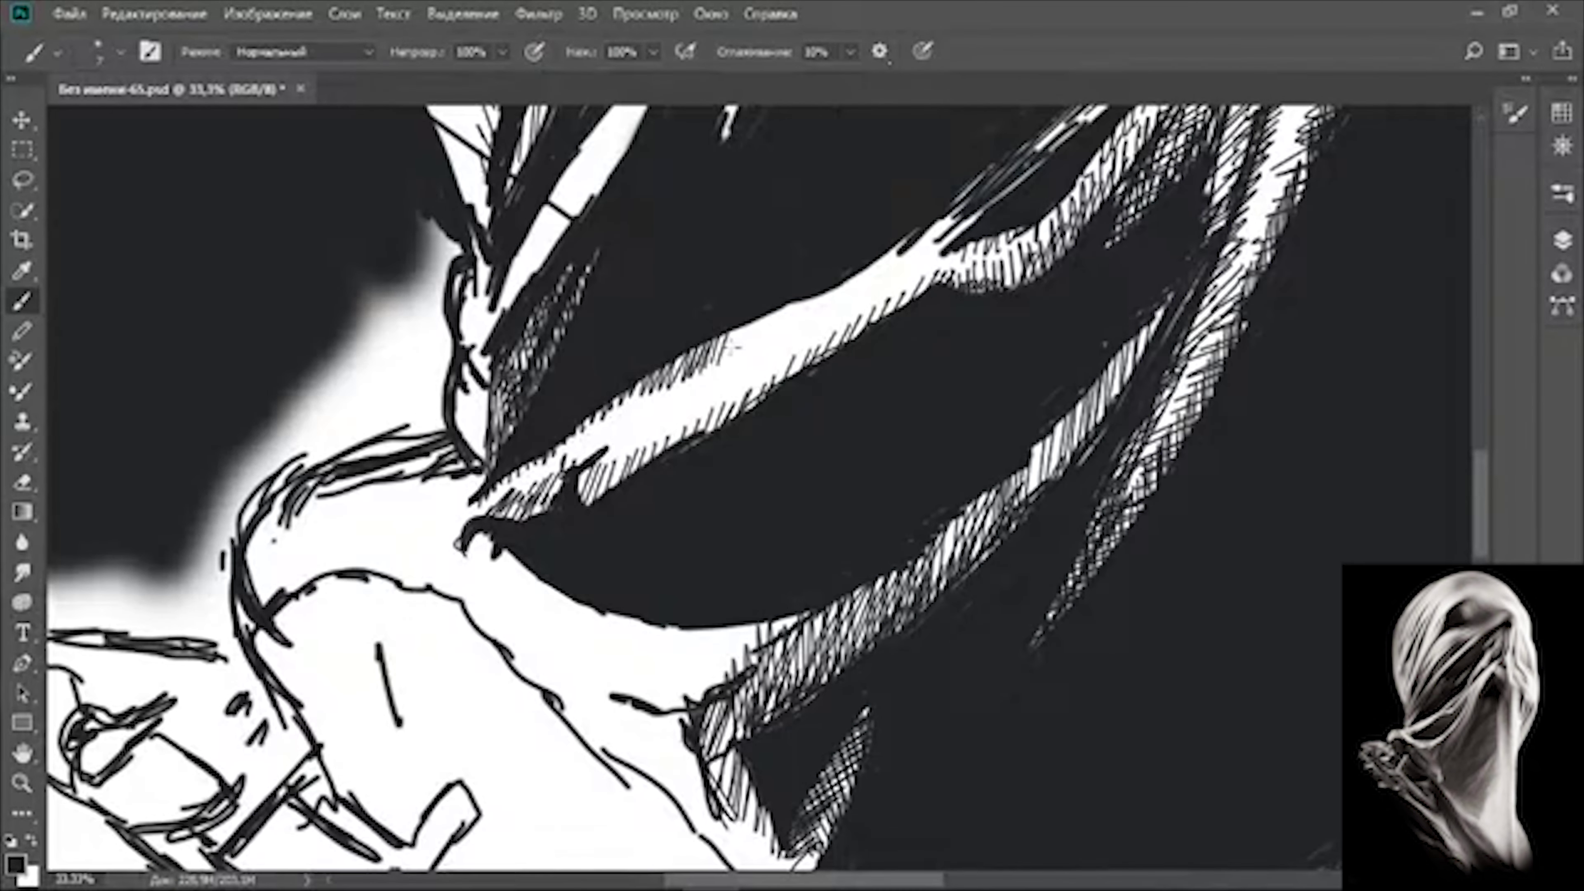
pyautogui.moveTo(735, 347); pyautogui.dragTo(987, 234)
pyautogui.moveTo(499, 493); pyautogui.dragTo(985, 237)
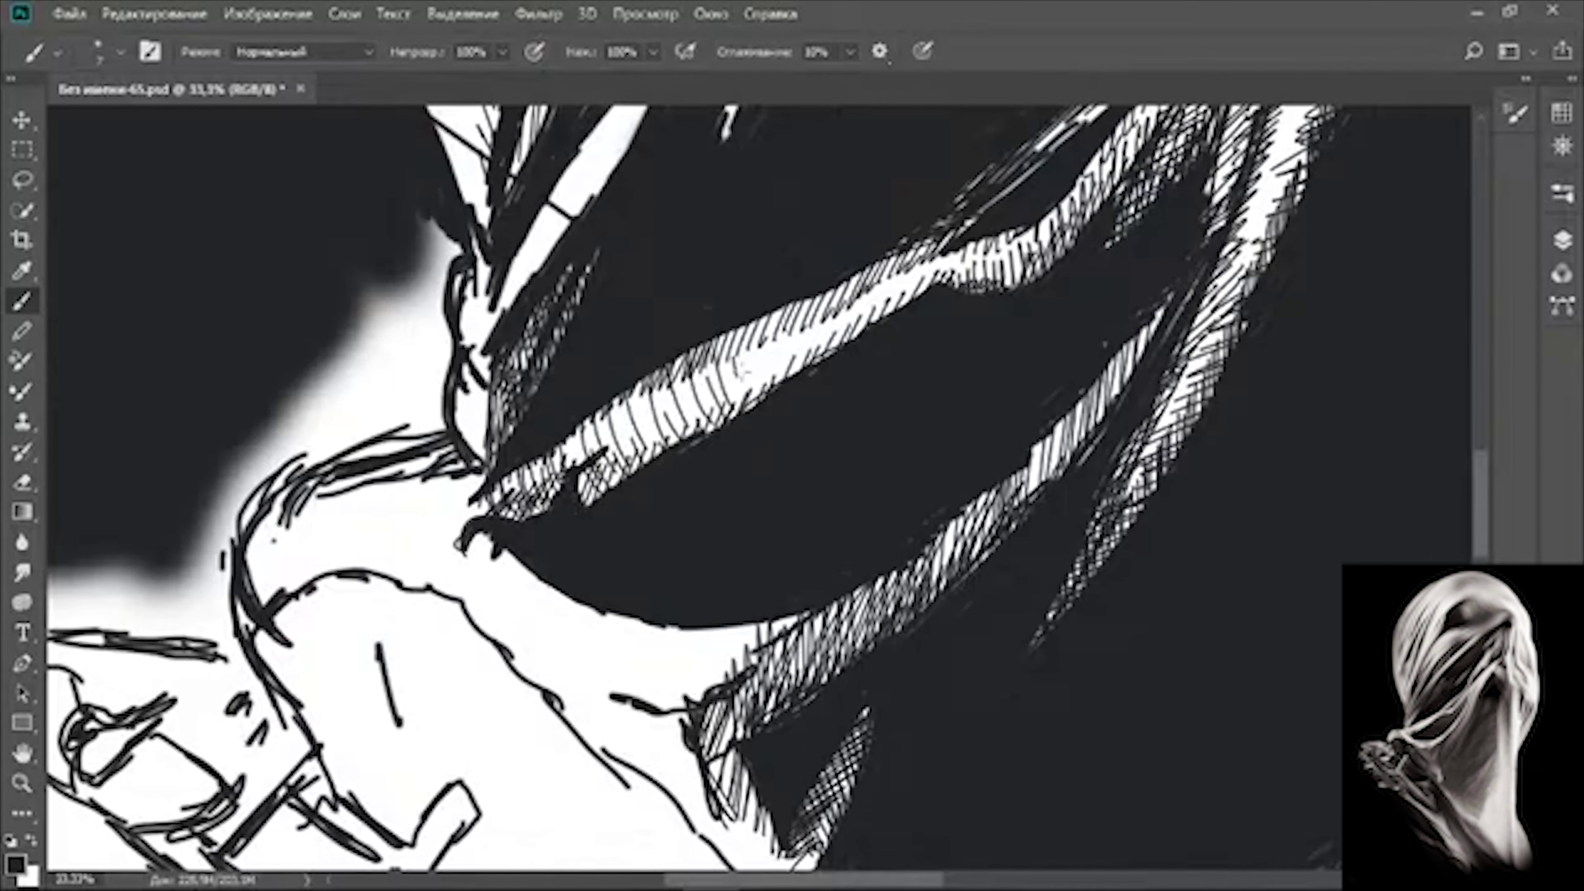
pyautogui.scroll(-1, 815, 357)
pyautogui.scroll(-2, 816, 357)
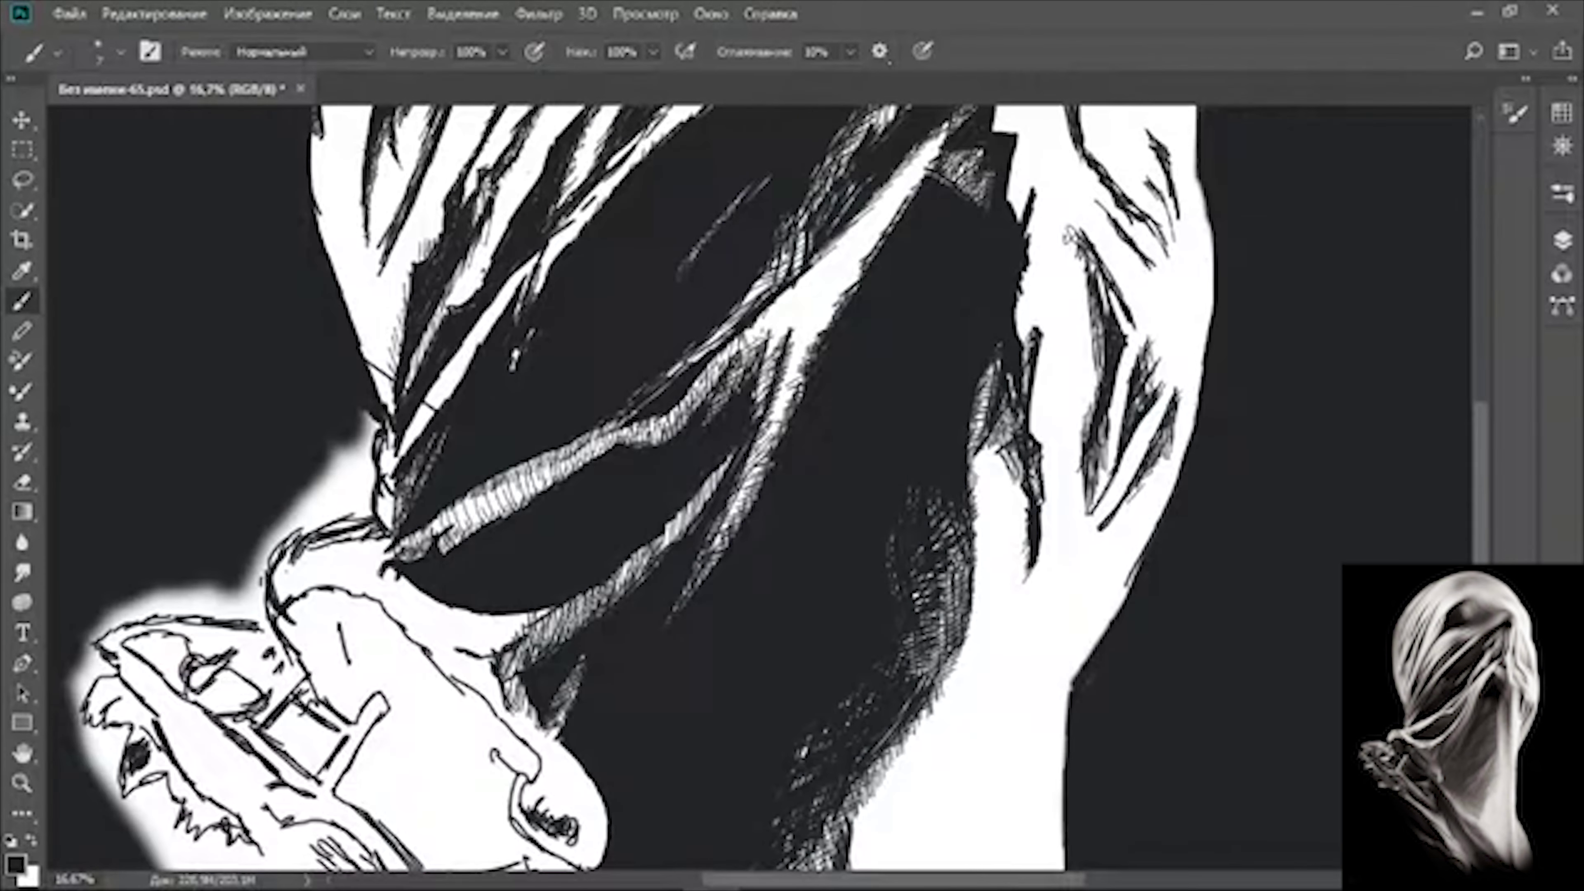
pyautogui.moveTo(768, 375); pyautogui.dragTo(842, 287)
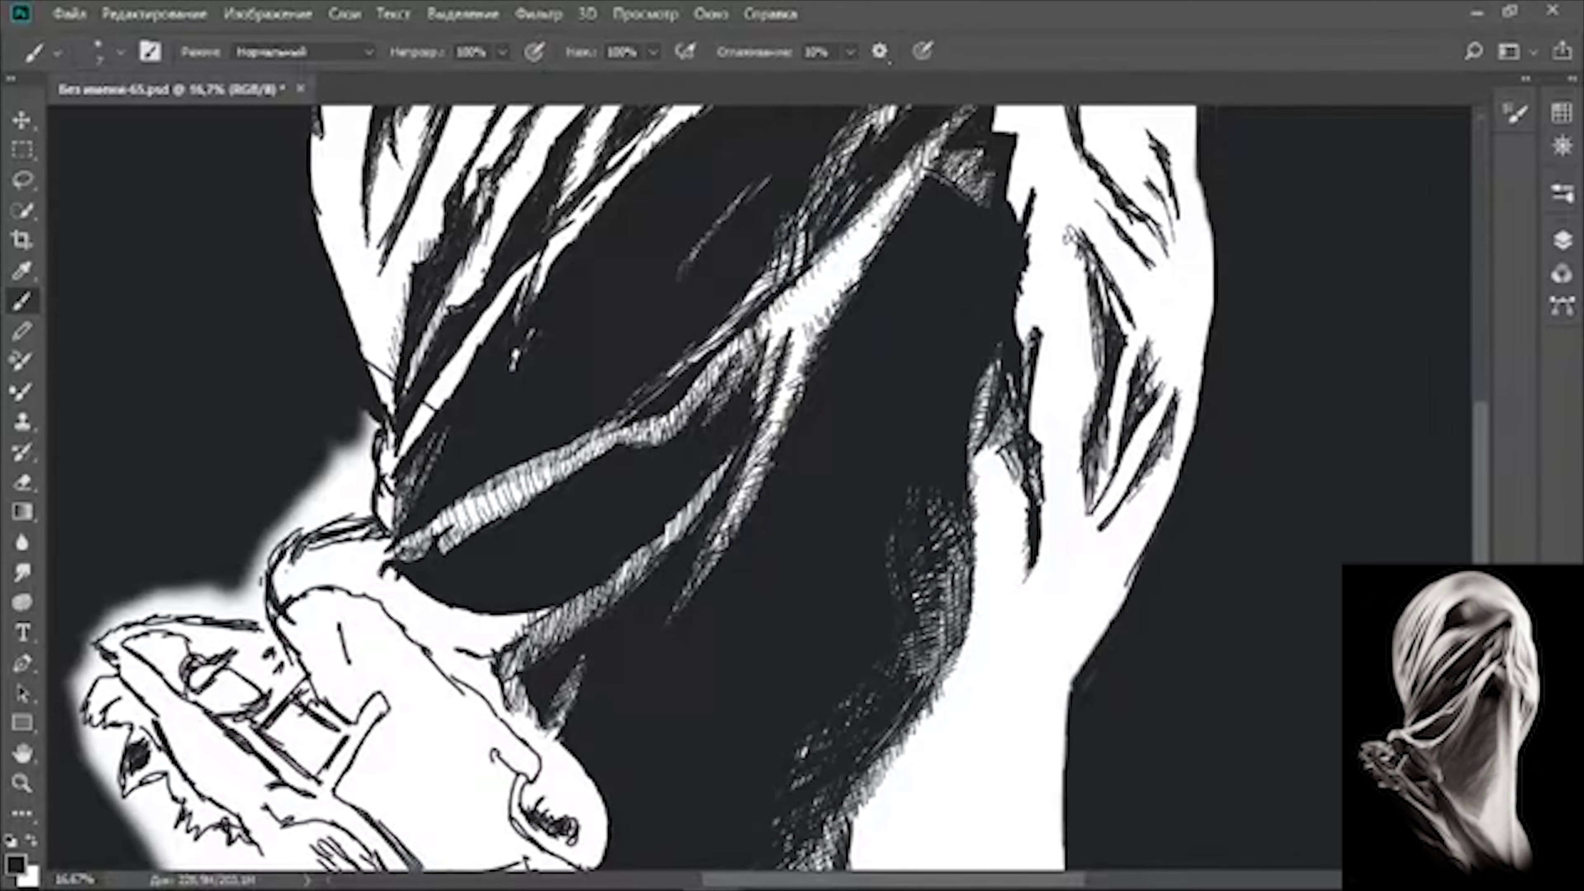
pyautogui.scroll(-2, 743, 493)
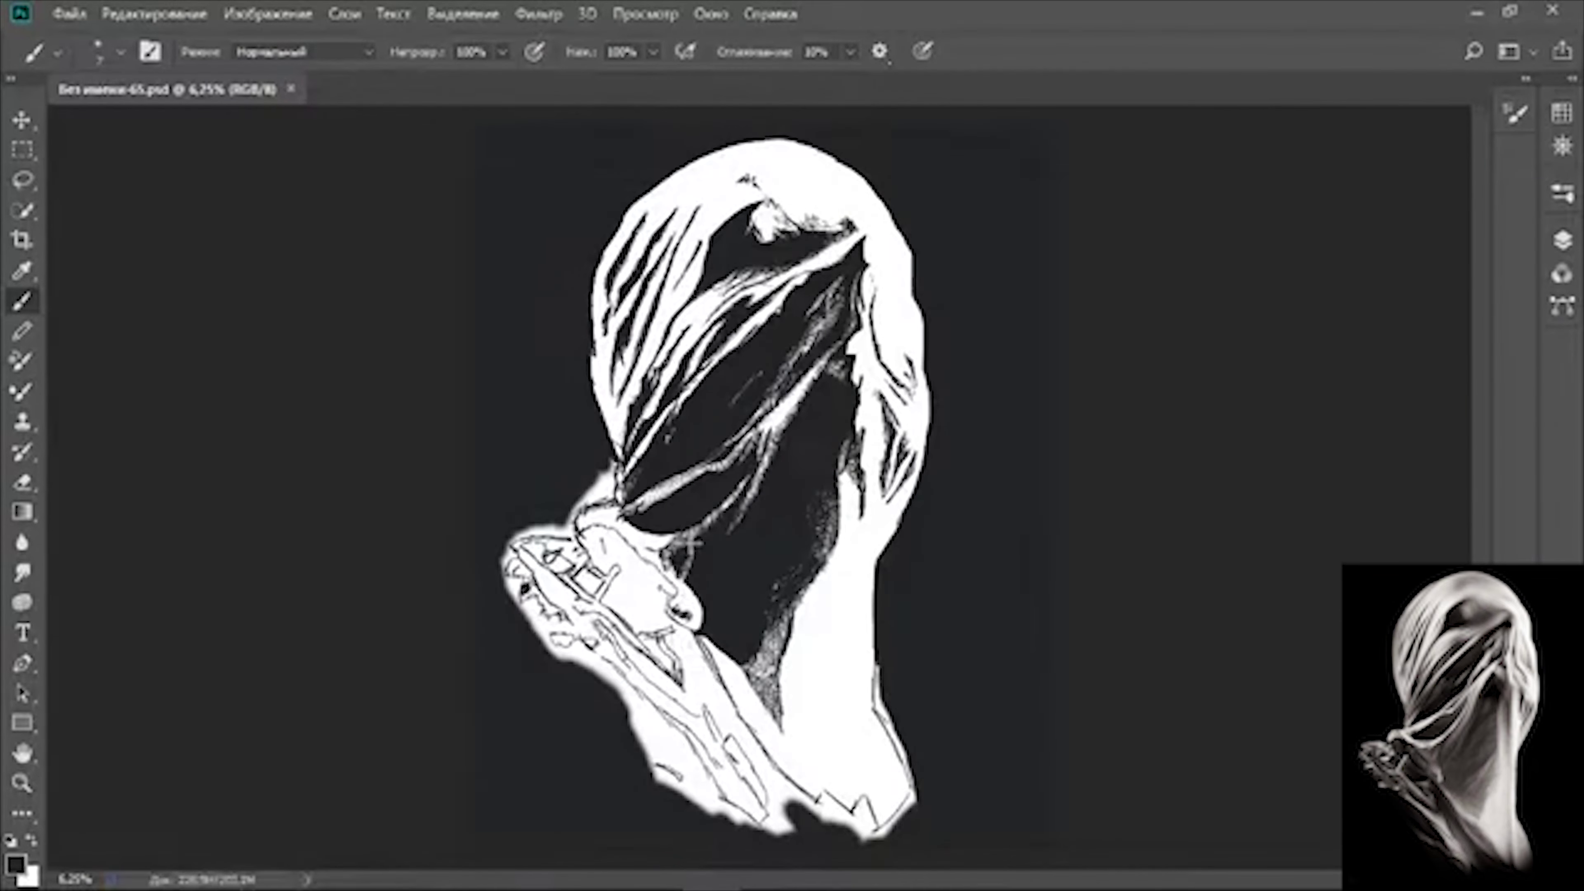
# - Pan to the hand, save with Ctrl+S, and shade between the fingers black
pyautogui.scroll(2, 743, 493)
pyautogui.scroll(3, 686, 506)
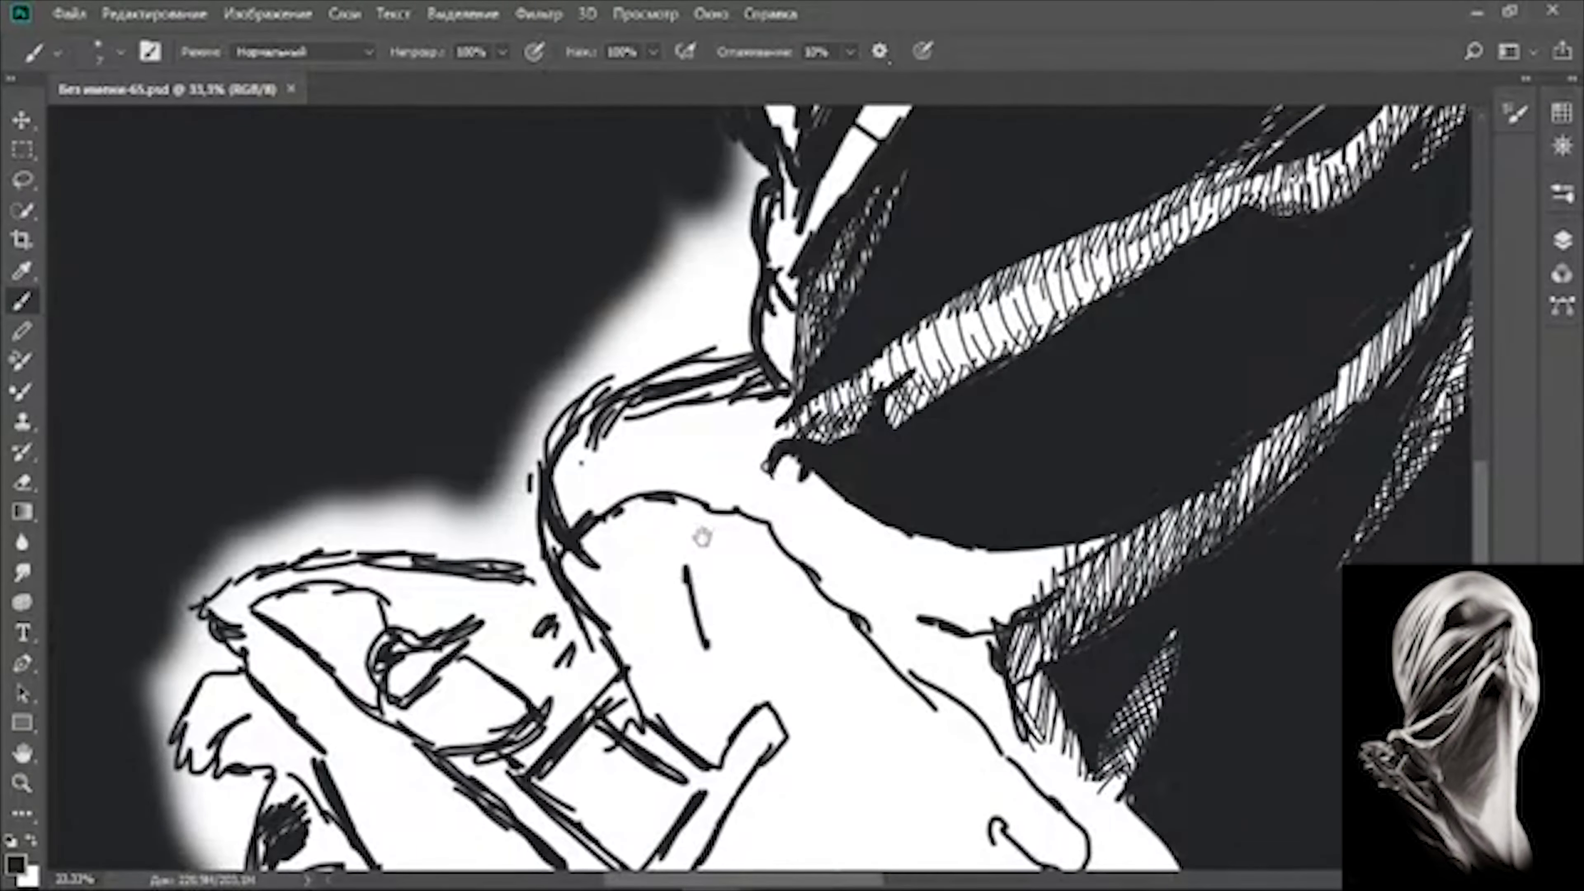
pyautogui.moveTo(703, 536); pyautogui.dragTo(696, 371)
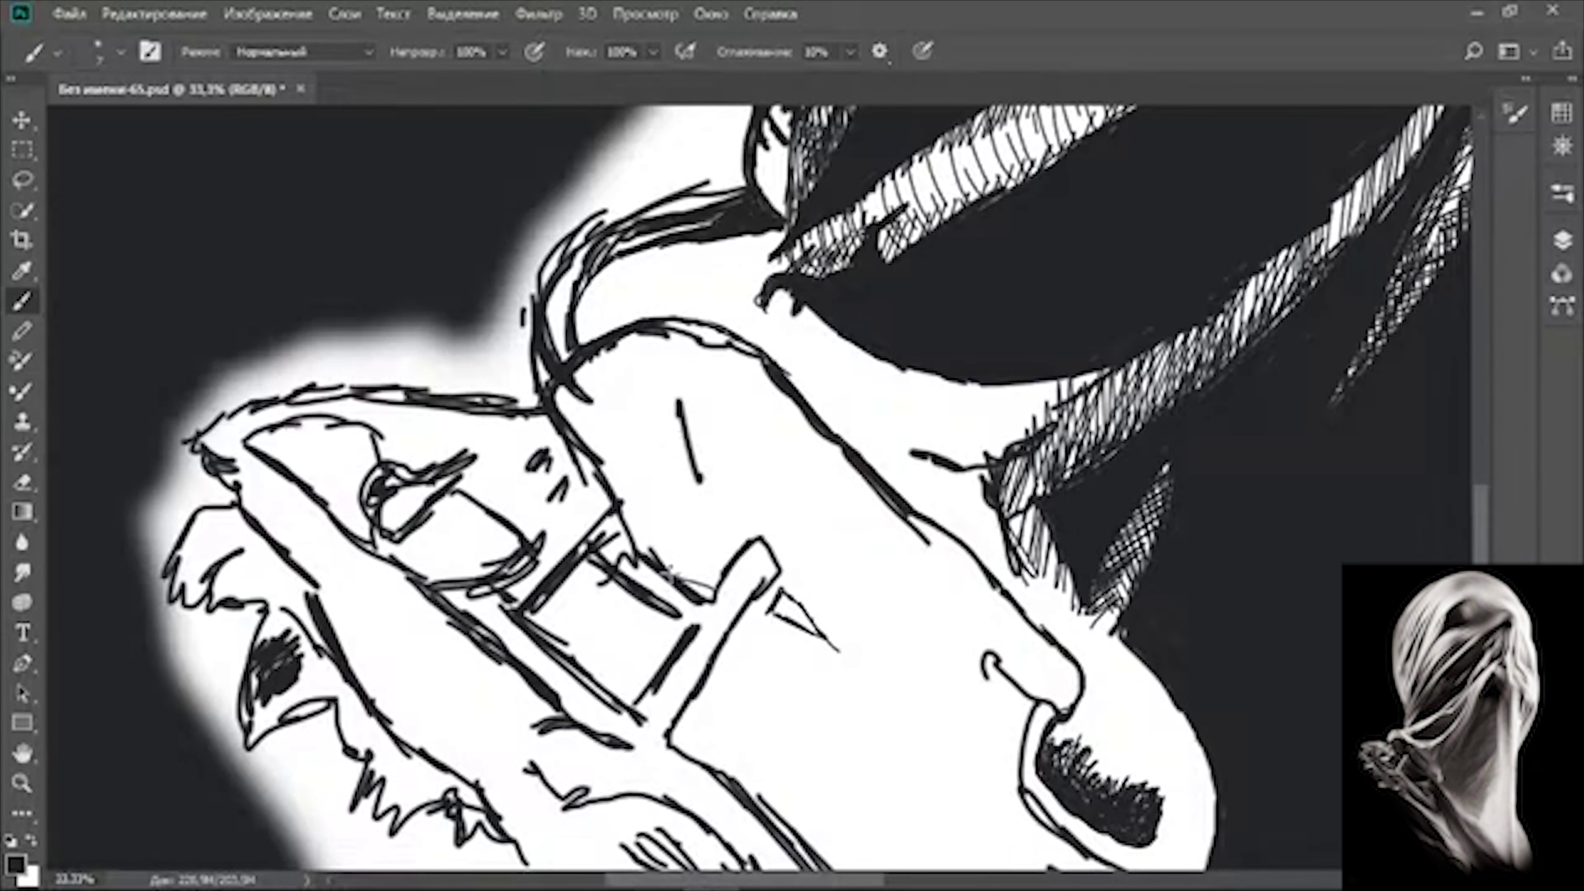
pyautogui.hotkey('ctrl', 's')
pyautogui.moveTo(666, 534); pyautogui.dragTo(675, 571)
pyautogui.moveTo(608, 474); pyautogui.dragTo(627, 537)
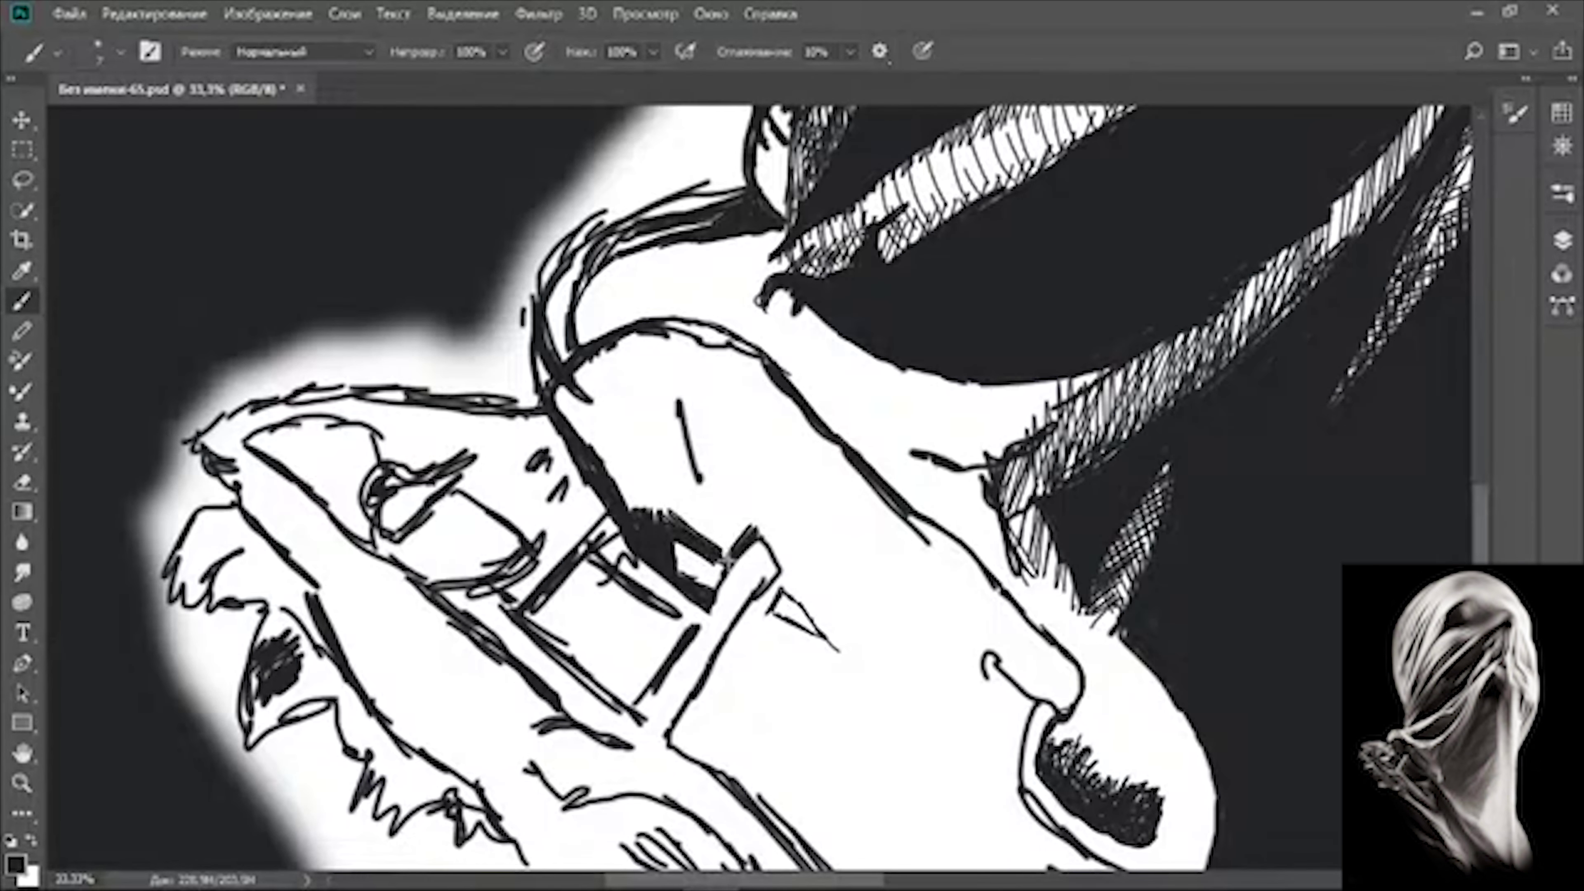
pyautogui.moveTo(686, 337)
pyautogui.mouseDown()
pyautogui.moveTo(561, 375)
pyautogui.moveTo(642, 518)
pyautogui.moveTo(674, 353)
pyautogui.moveTo(617, 437)
pyautogui.mouseUp()
pyautogui.moveTo(617, 350); pyautogui.dragTo(586, 474)
# - Paint over the white glow left of the face and the white patch above the hand
pyautogui.moveTo(749, 187); pyautogui.dragTo(854, 511)
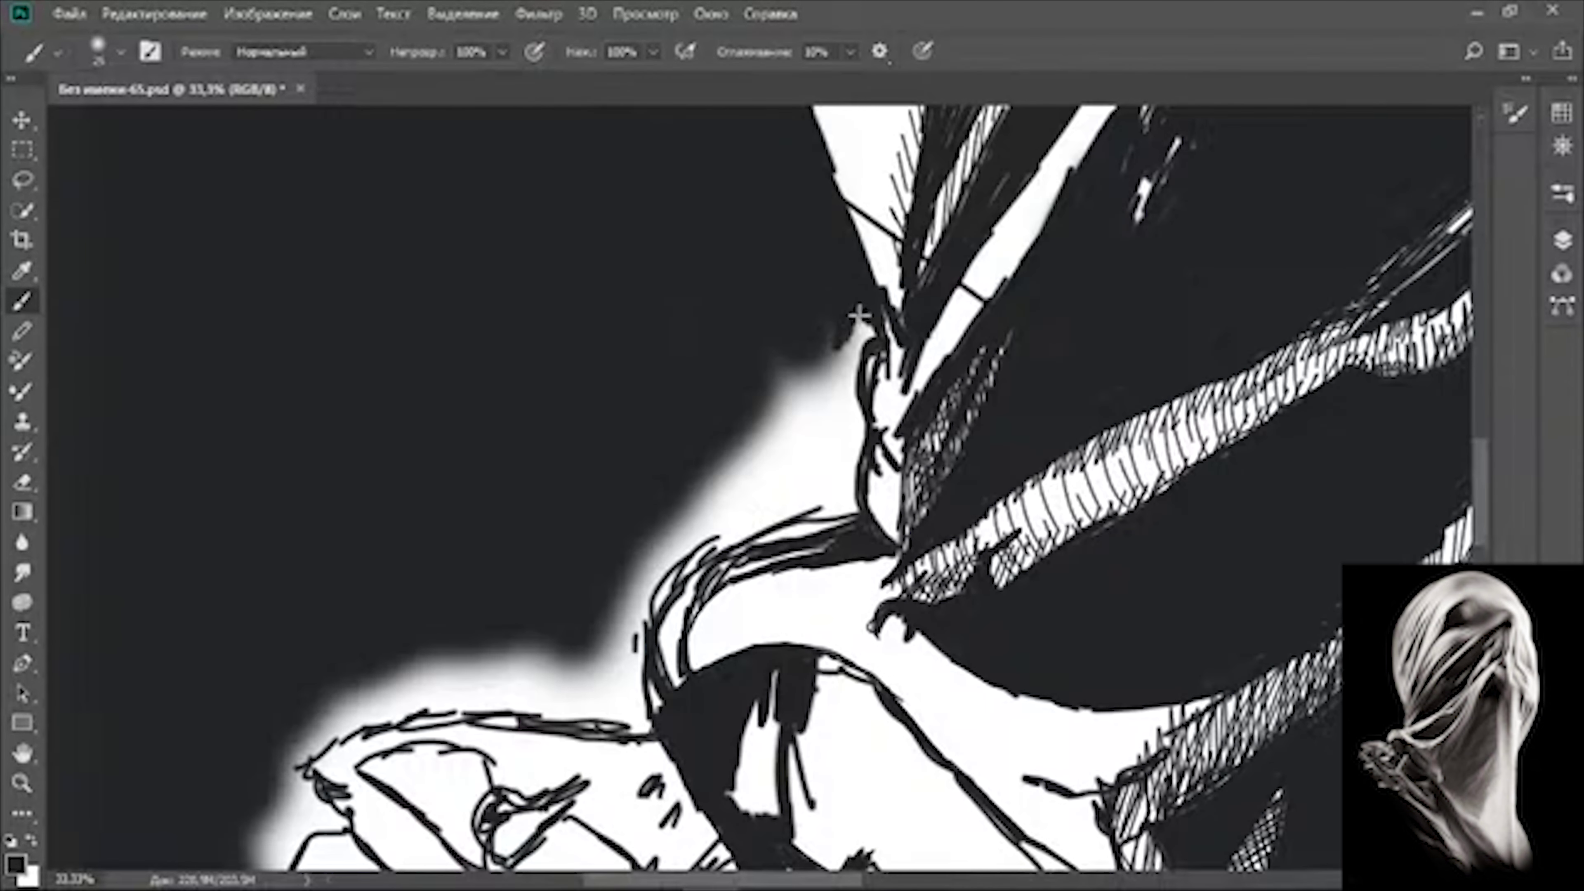
pyautogui.moveTo(879, 331); pyautogui.dragTo(748, 427)
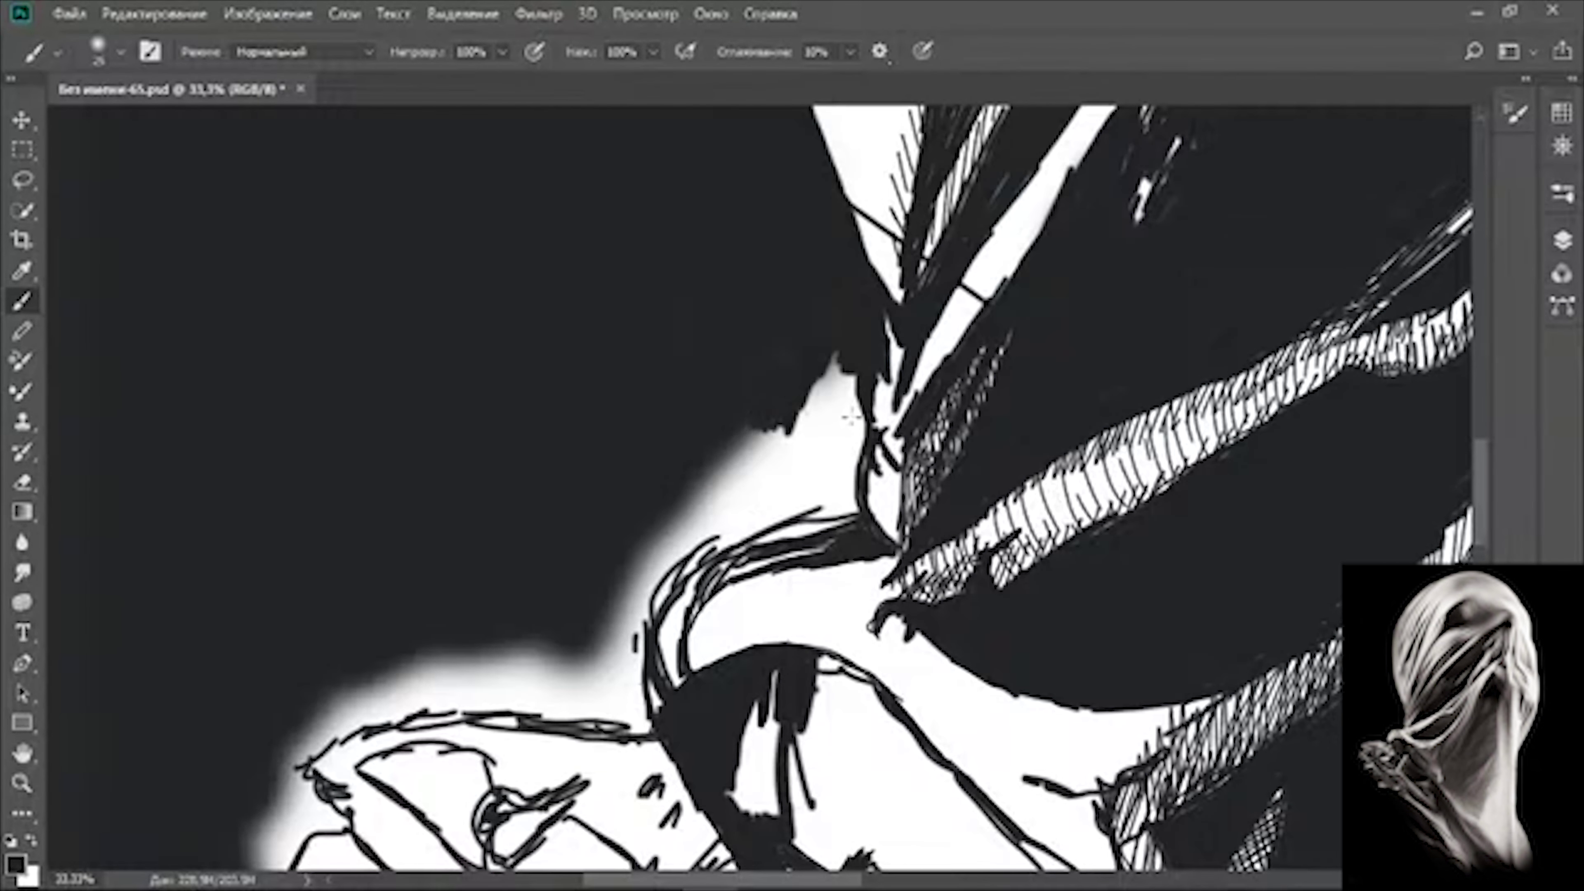
pyautogui.moveTo(874, 375); pyautogui.dragTo(861, 511)
pyautogui.moveTo(810, 355); pyautogui.dragTo(835, 485)
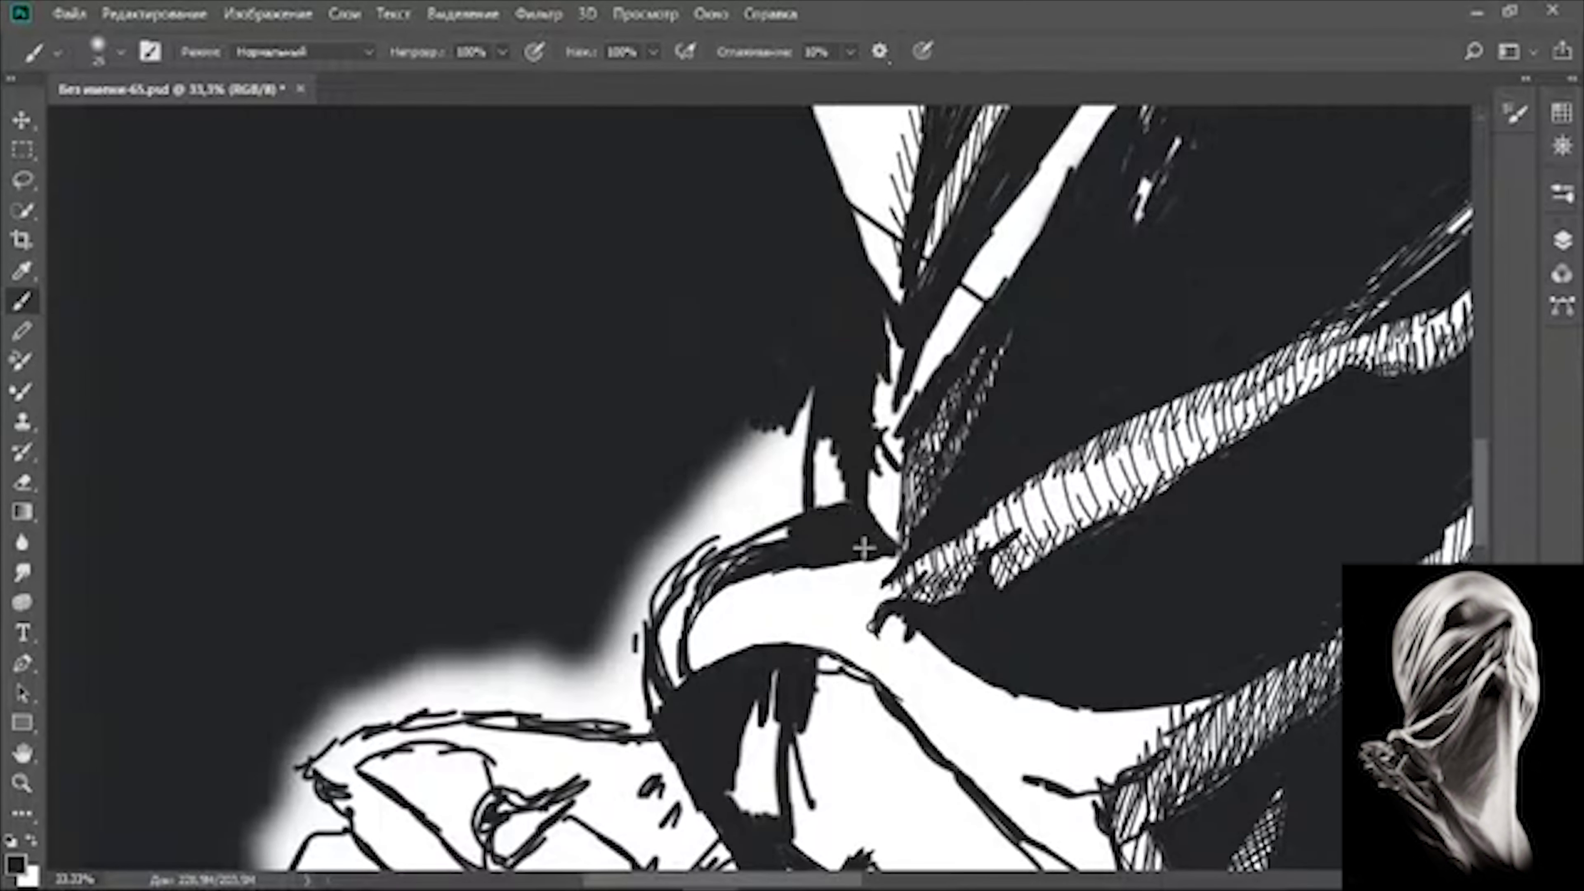
pyautogui.moveTo(740, 556)
pyautogui.mouseDown()
pyautogui.moveTo(830, 455)
pyautogui.moveTo(699, 471)
pyautogui.moveTo(662, 599)
pyautogui.moveTo(803, 509)
pyautogui.mouseUp()
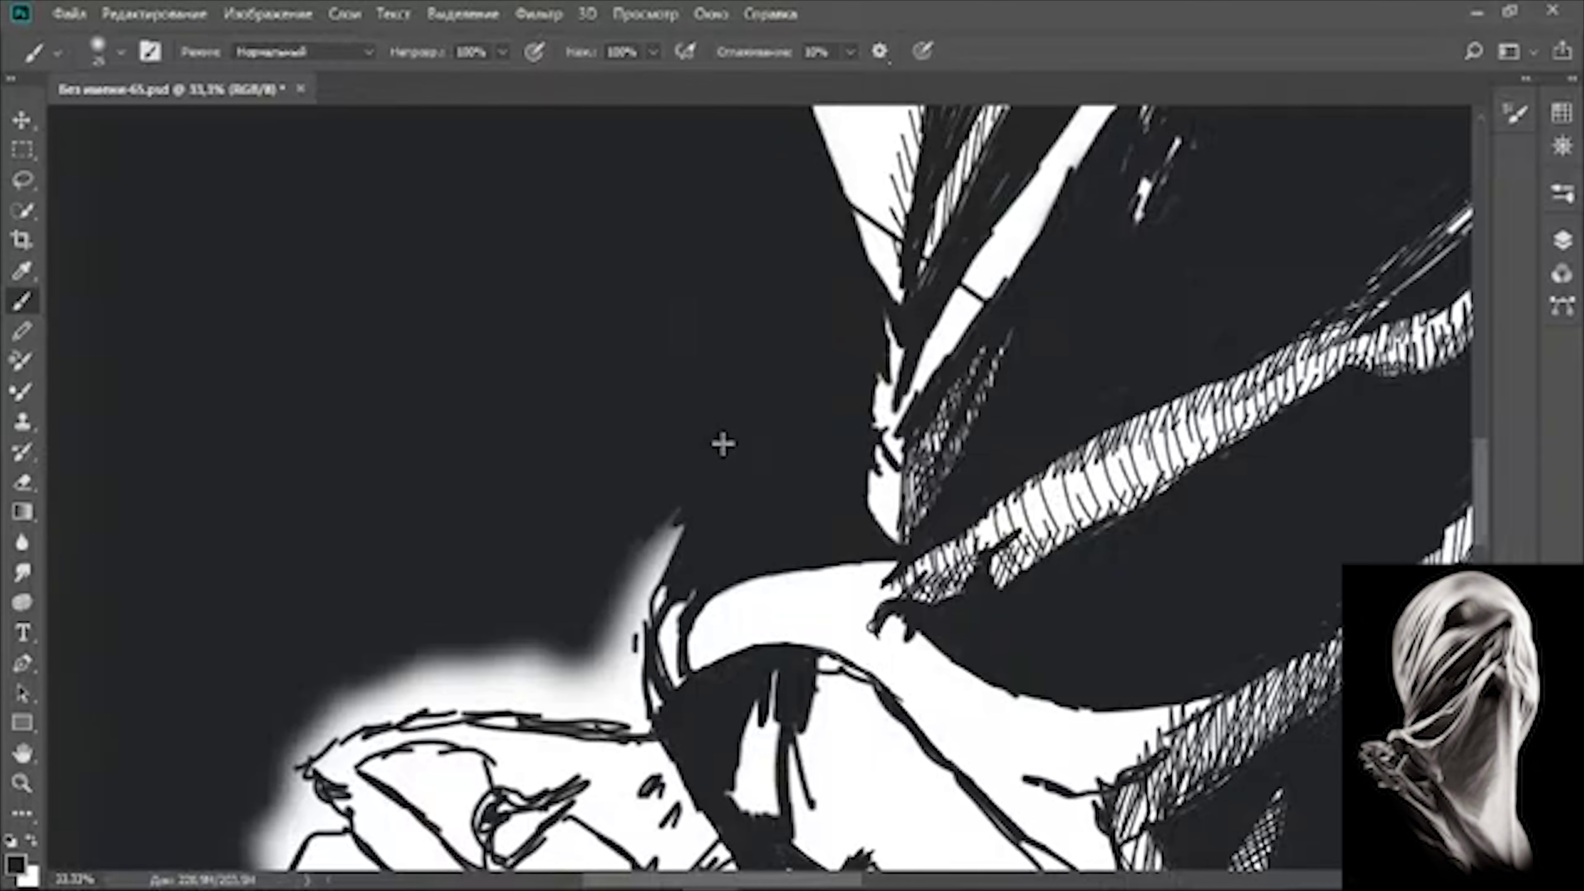
pyautogui.moveTo(686, 498)
pyautogui.mouseDown()
pyautogui.moveTo(665, 513)
pyautogui.moveTo(650, 649)
pyautogui.mouseUp()
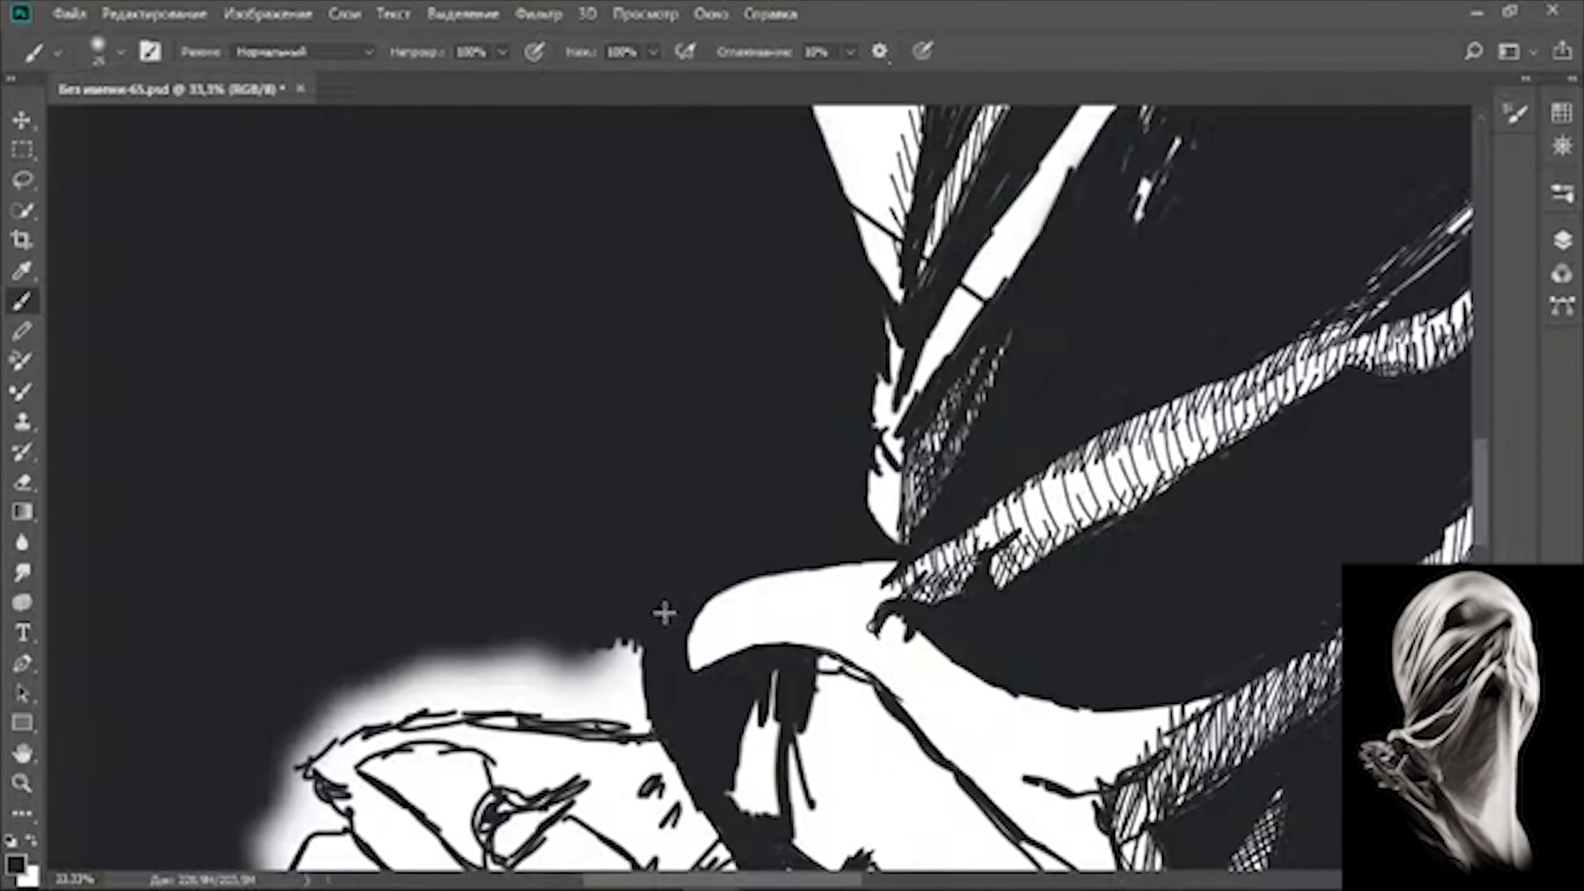
pyautogui.moveTo(714, 756); pyautogui.dragTo(746, 728)
# - Zoom in and paint black over the white glow above and left of the hand
pyautogui.scroll(-4, 780, 655)
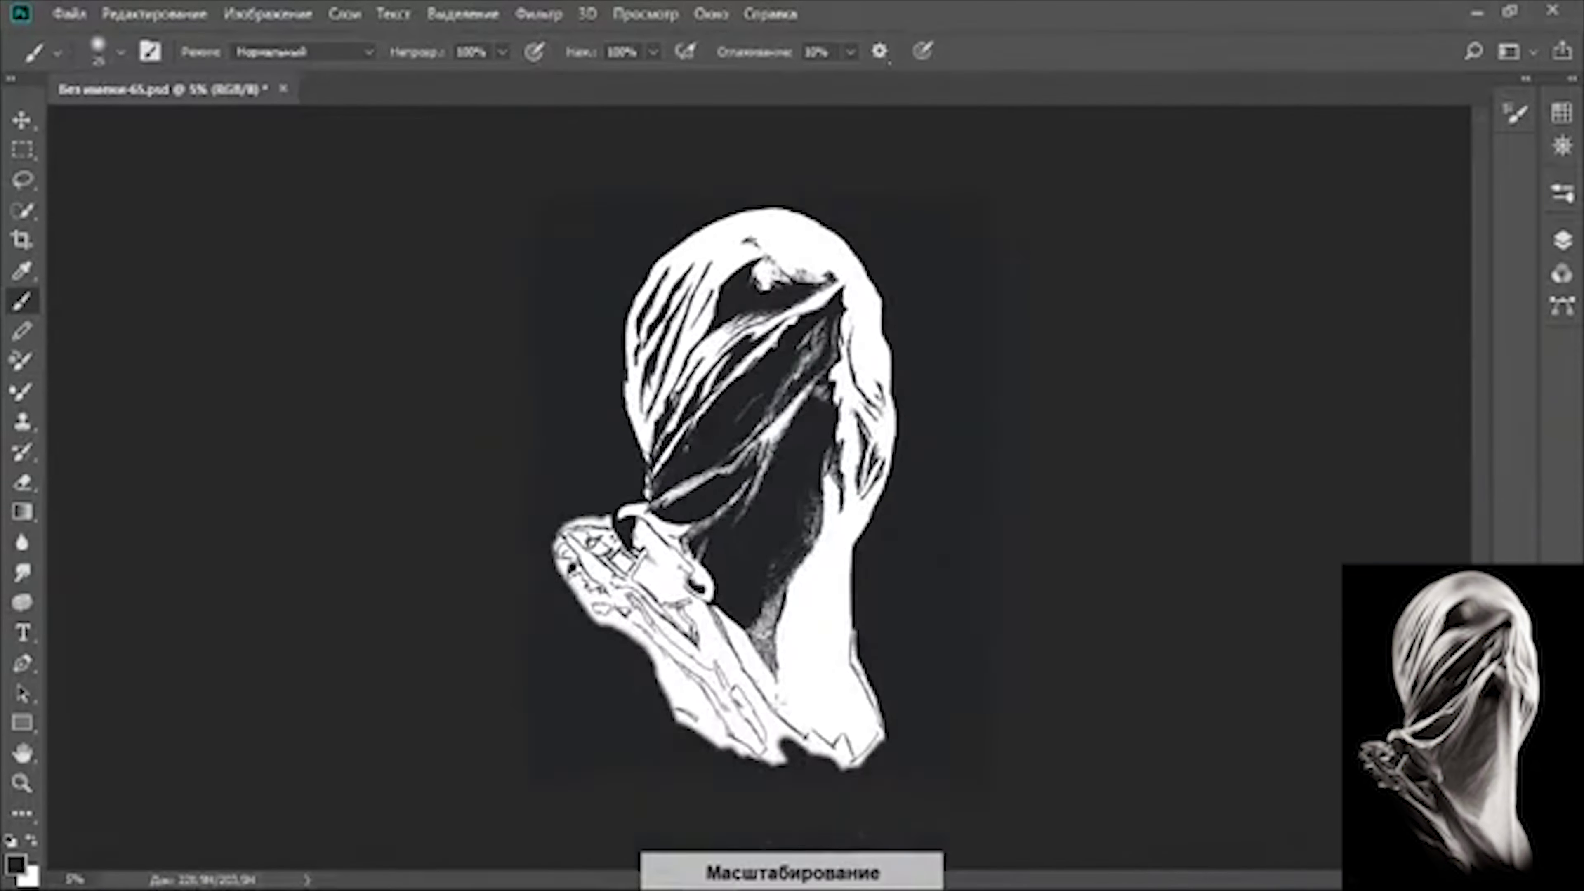
pyautogui.scroll(2, 771, 704)
pyautogui.scroll(1, 750, 708)
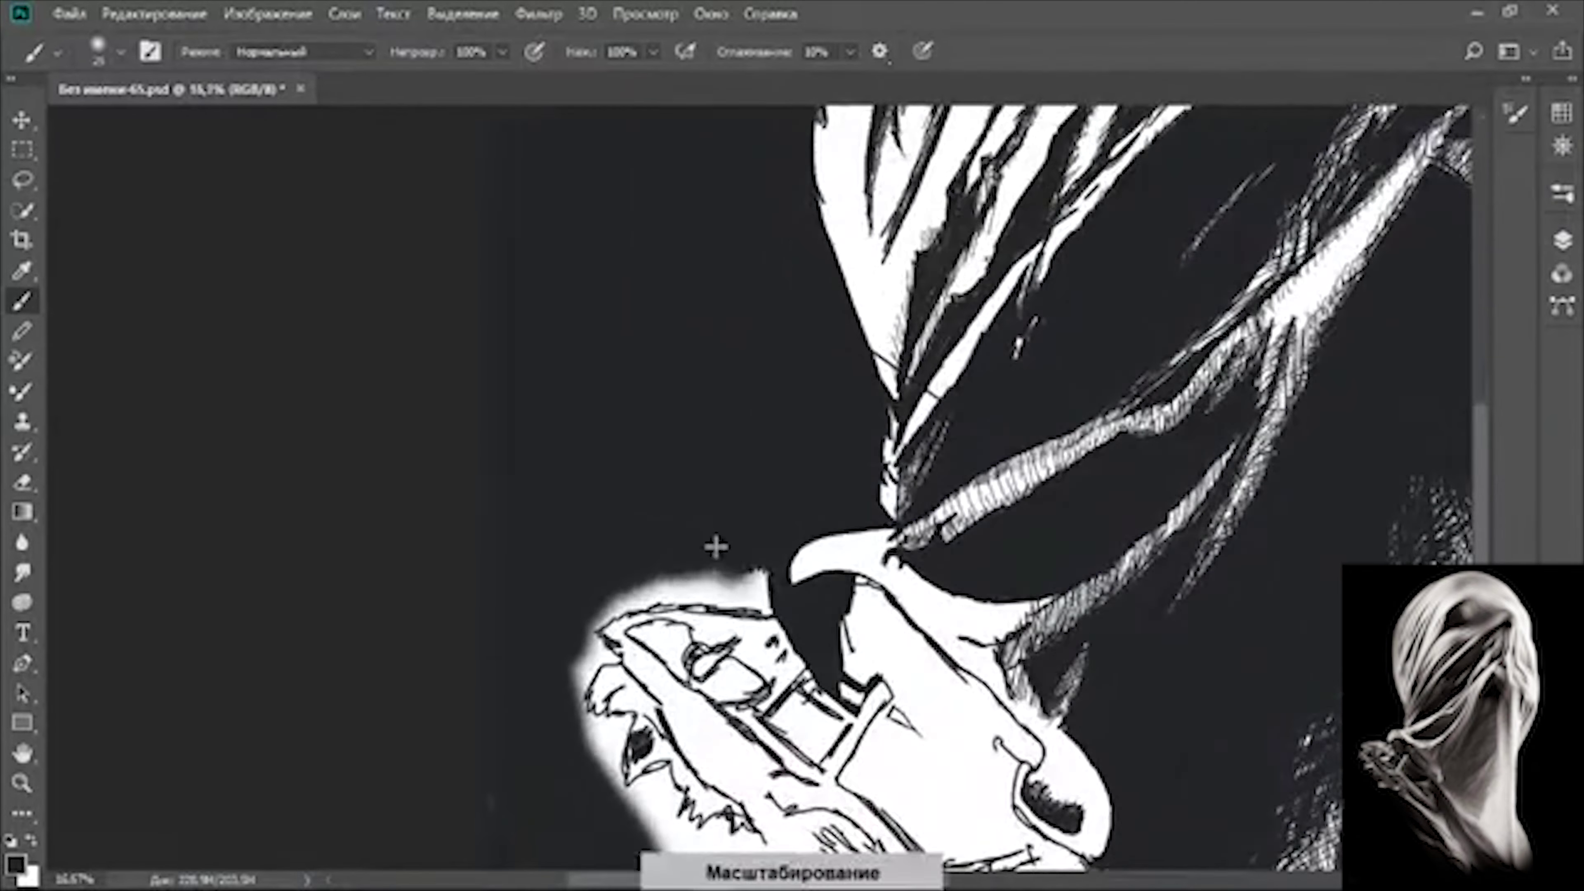
pyautogui.scroll(1, 715, 545)
pyautogui.scroll(1, 781, 577)
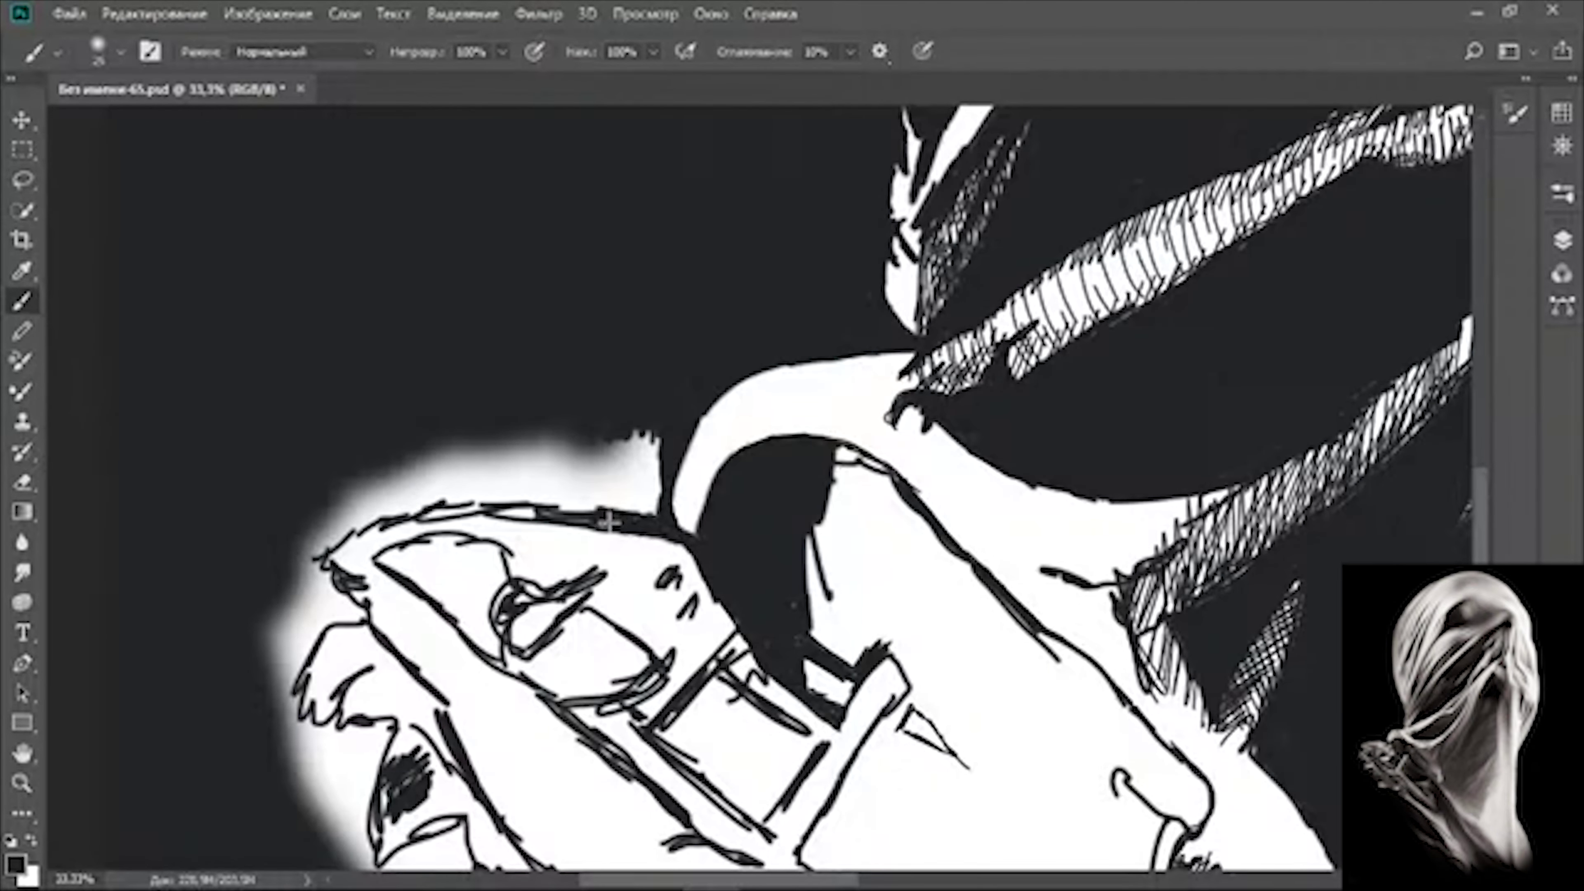
pyautogui.moveTo(608, 521)
pyautogui.mouseDown()
pyautogui.moveTo(654, 520)
pyautogui.moveTo(374, 487)
pyautogui.moveTo(280, 625)
pyautogui.mouseUp()
pyautogui.moveTo(804, 559)
pyautogui.mouseDown()
pyautogui.moveTo(561, 321)
pyautogui.moveTo(904, 562)
pyautogui.moveTo(680, 312)
pyautogui.moveTo(842, 439)
pyautogui.moveTo(624, 686)
pyautogui.moveTo(686, 717)
pyautogui.mouseUp()
# - Black out the remaining glow by the thumb, fingertips and wrist, and save the drawing
pyautogui.hotkey('ctrl', '-')
pyautogui.hotkey('ctrl', '-')
pyautogui.moveTo(624, 250)
pyautogui.mouseDown()
pyautogui.moveTo(654, 400)
pyautogui.moveTo(817, 568)
pyautogui.mouseUp()
pyautogui.hotkey('ctrl', 's')
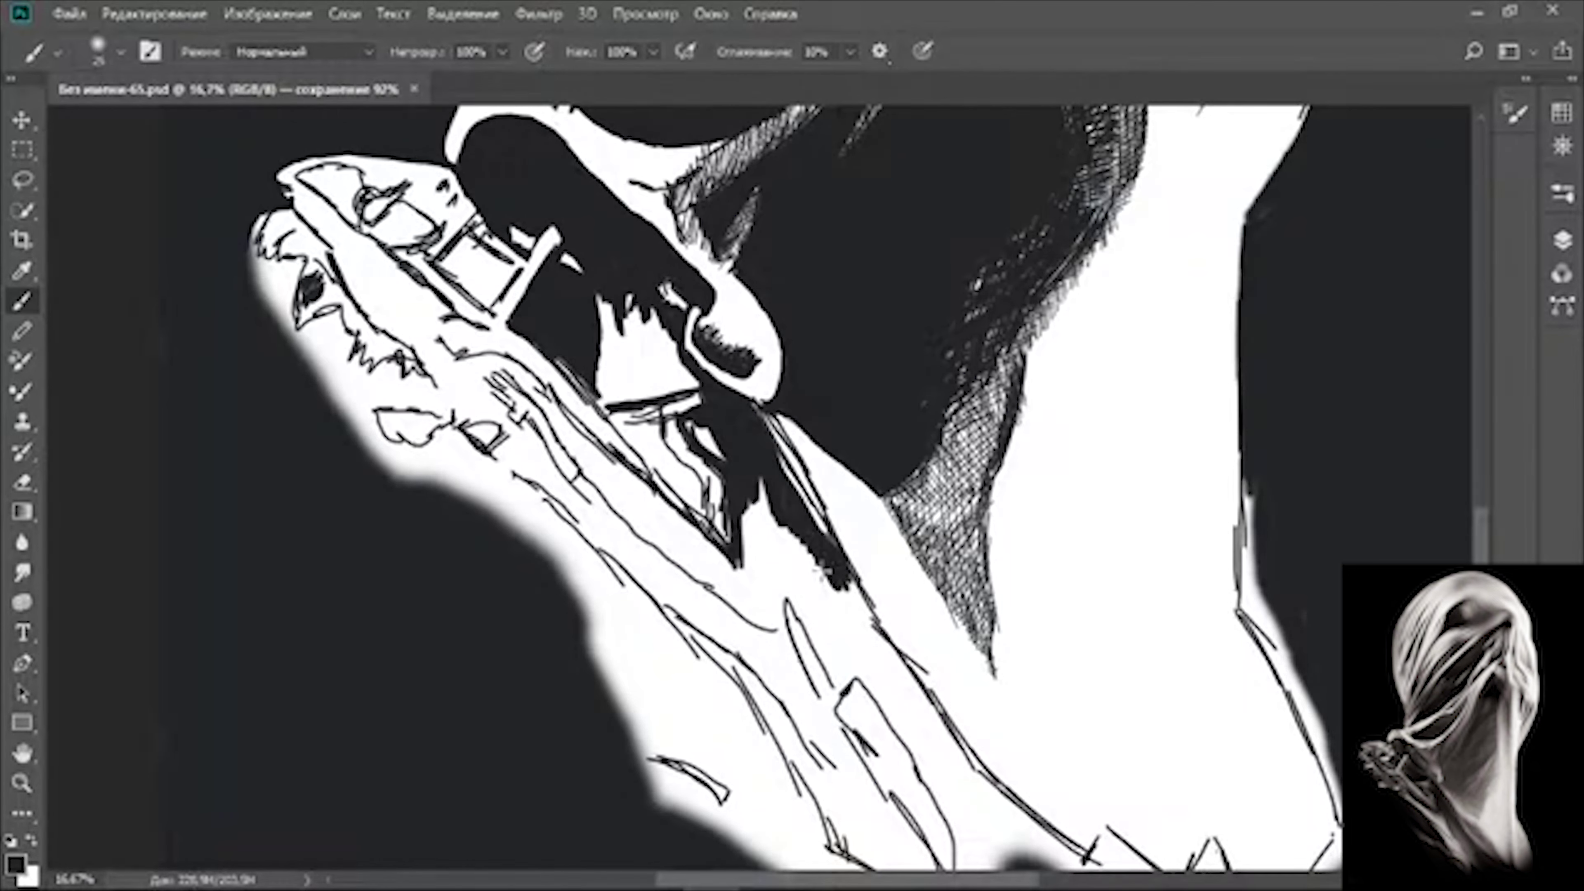
pyautogui.moveTo(614, 299); pyautogui.dragTo(718, 543)
pyautogui.moveTo(665, 379); pyautogui.dragTo(784, 482)
pyautogui.moveTo(374, 312); pyautogui.dragTo(411, 449)
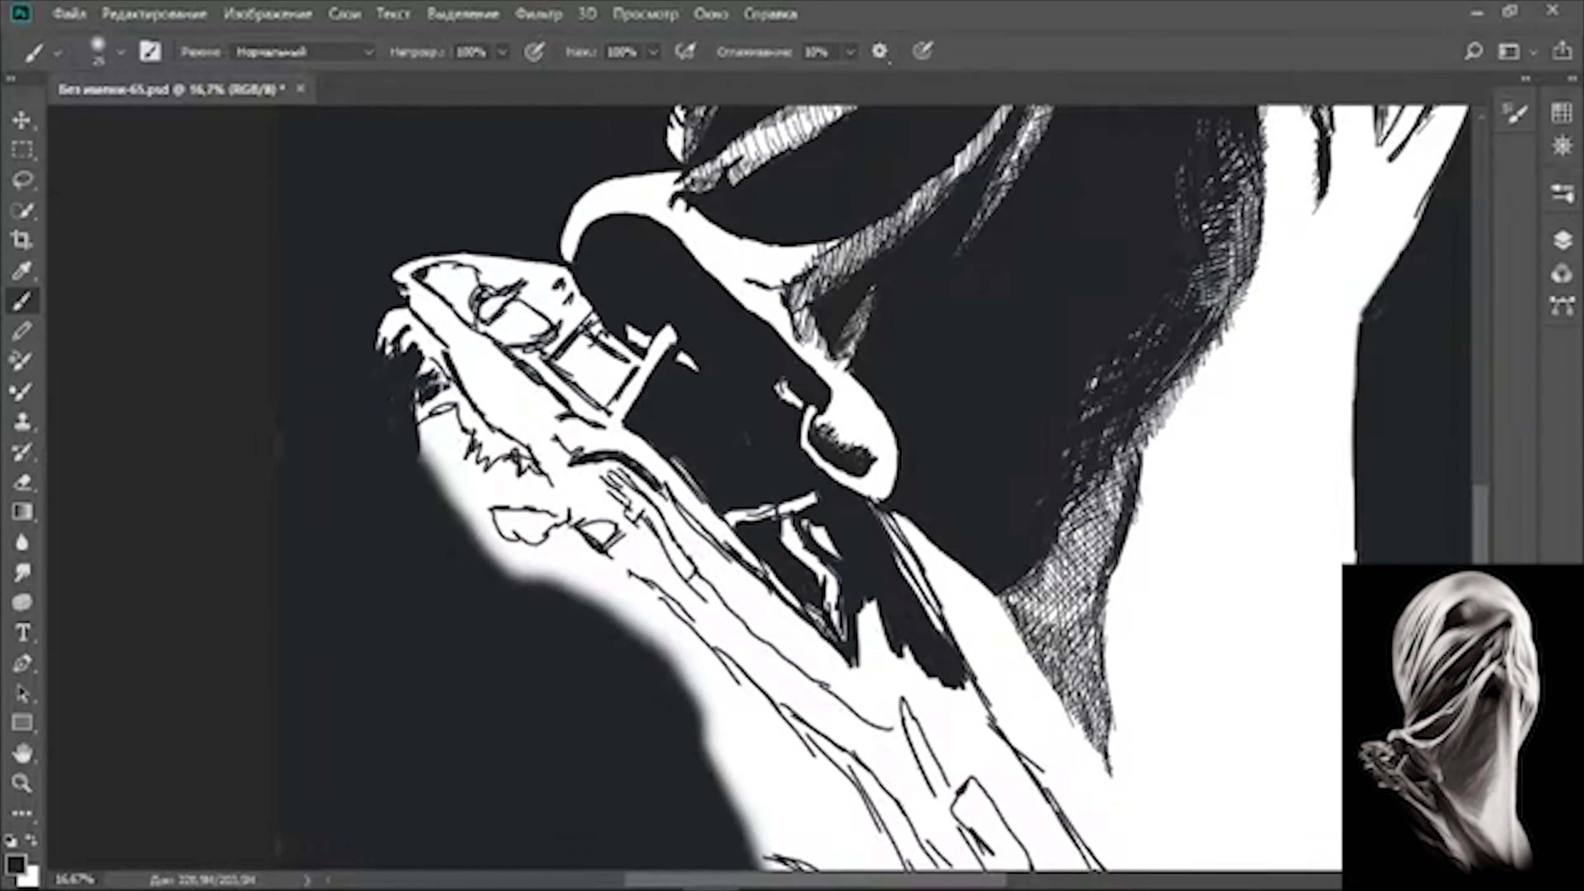
pyautogui.moveTo(415, 375)
pyautogui.mouseDown()
pyautogui.moveTo(462, 481)
pyautogui.moveTo(543, 517)
pyautogui.moveTo(718, 686)
pyautogui.moveTo(562, 561)
pyautogui.mouseUp()
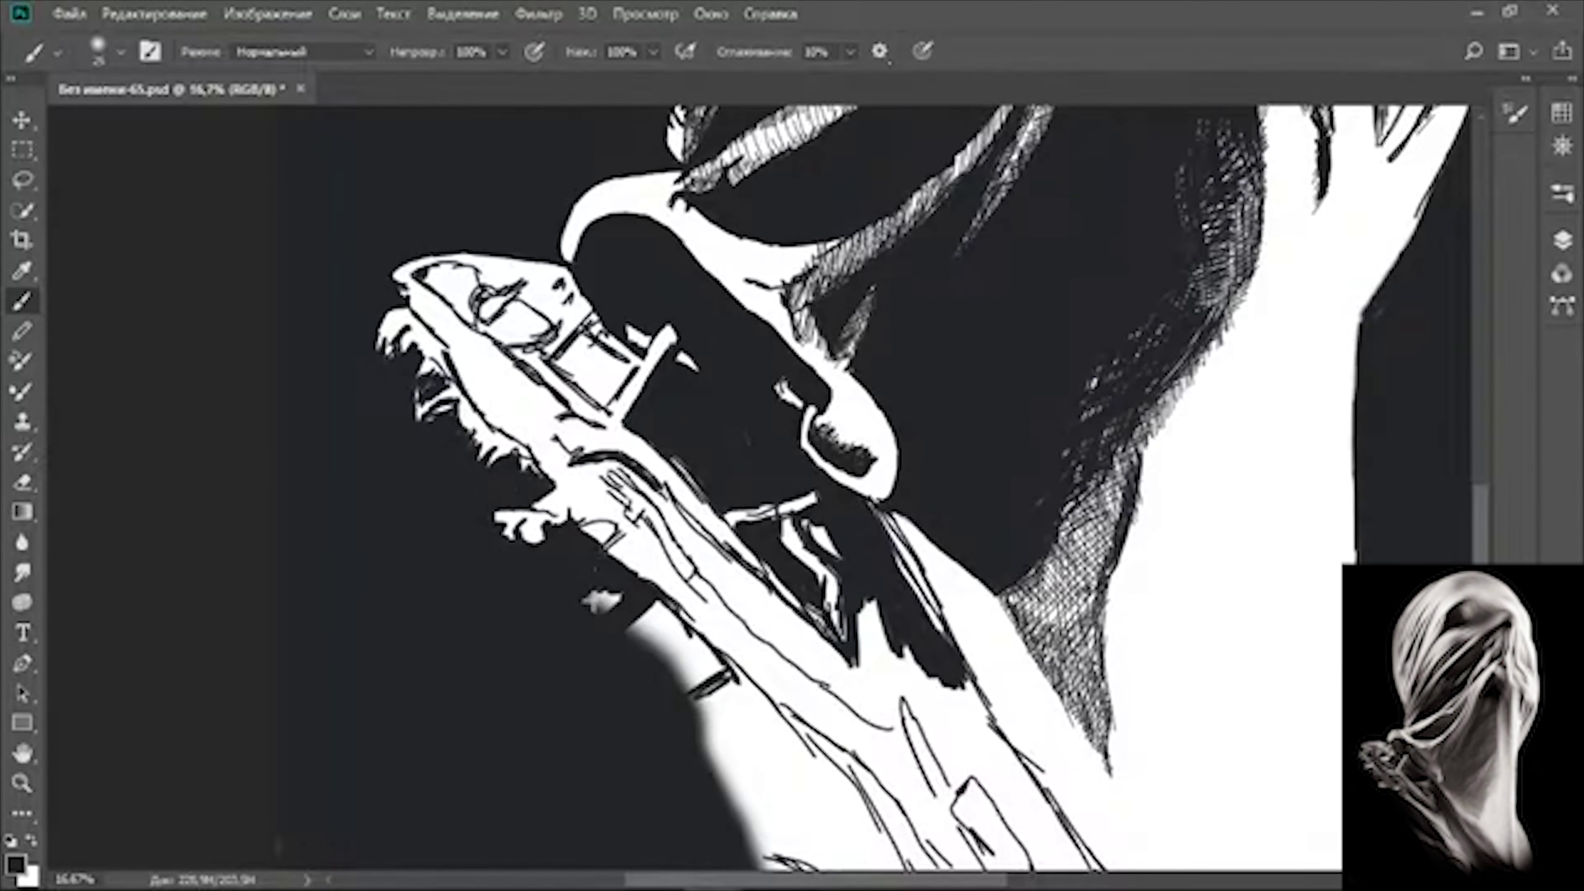
pyautogui.moveTo(736, 705); pyautogui.dragTo(647, 602)
# - Paint spiky black strokes along the drapery's lower edge to make it jagged
pyautogui.scroll(-1, 647, 602)
pyautogui.scroll(-1, 647, 601)
pyautogui.scroll(4, 819, 533)
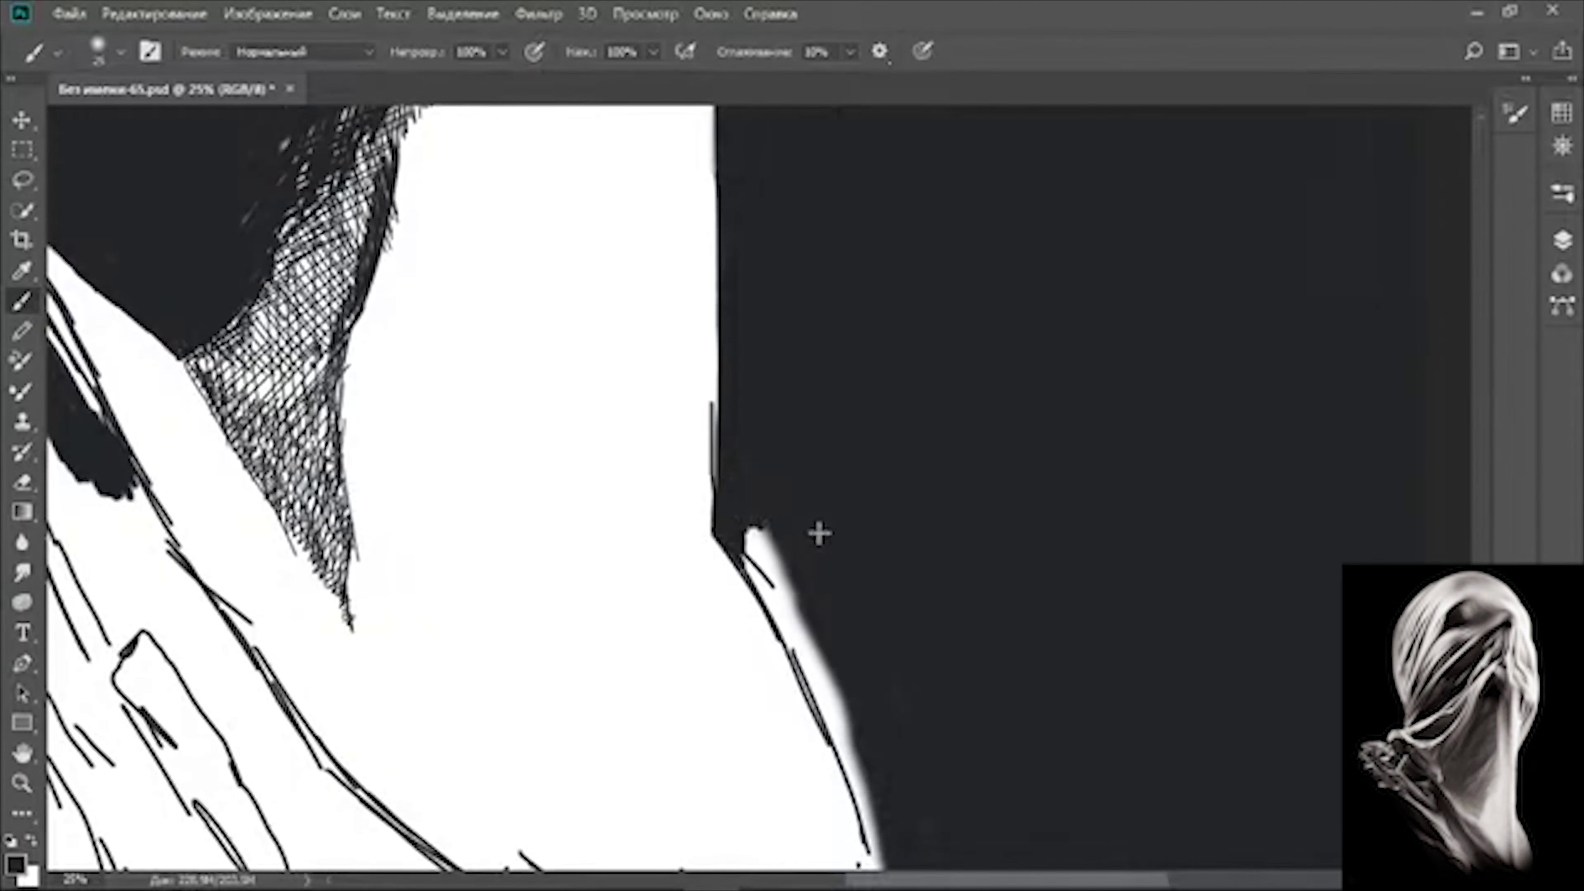
pyautogui.scroll(-3, 819, 533)
pyautogui.scroll(-3, 824, 417)
pyautogui.moveTo(937, 400)
pyautogui.mouseDown()
pyautogui.moveTo(798, 362)
pyautogui.moveTo(824, 462)
pyautogui.mouseUp()
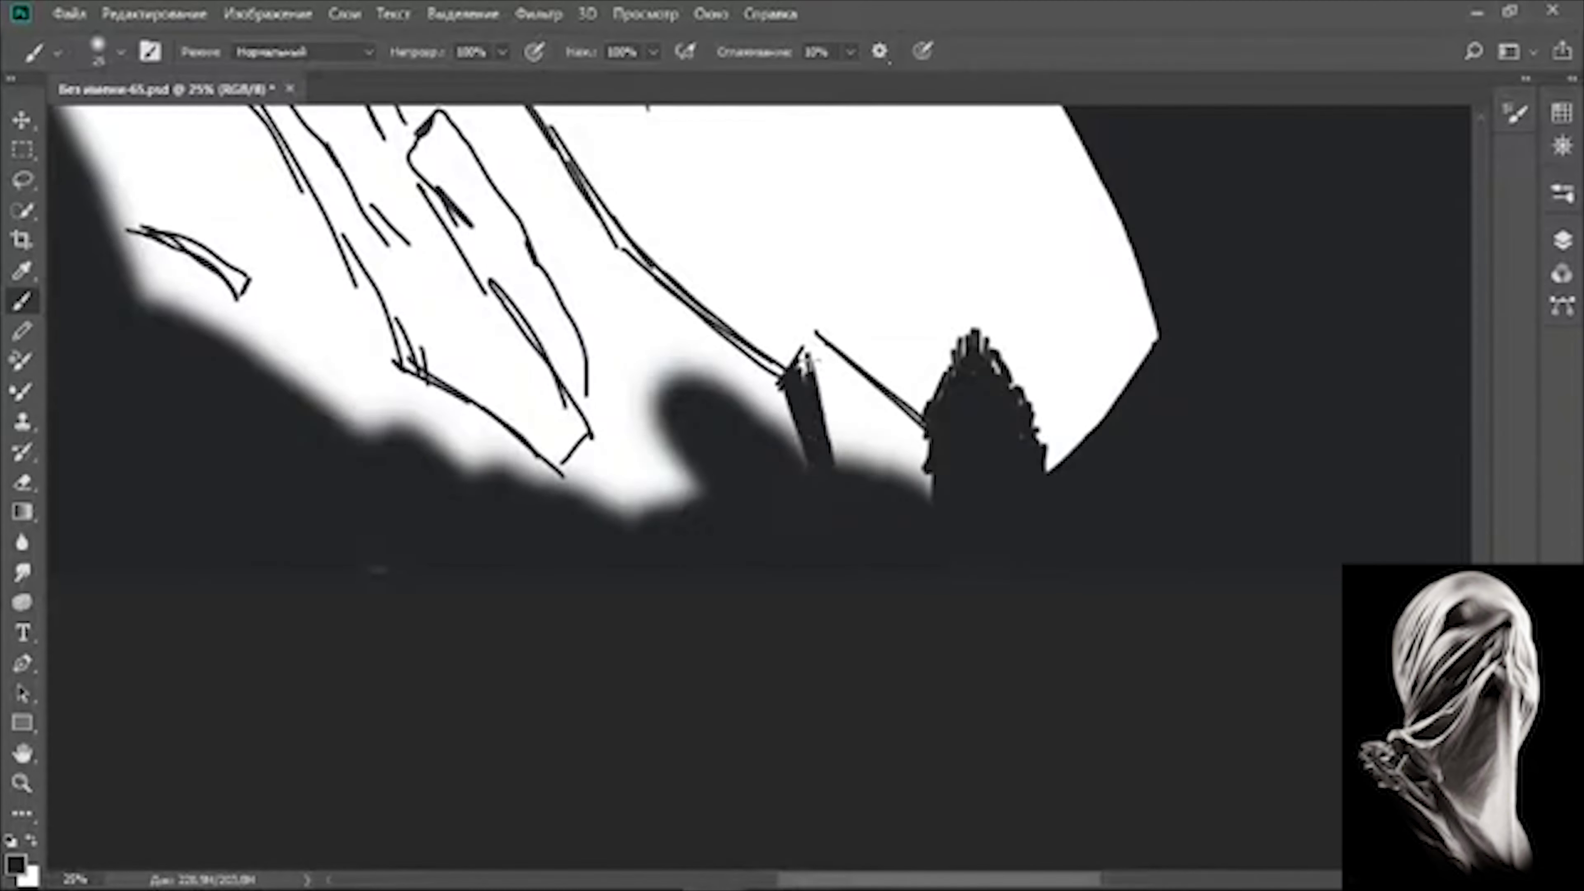
pyautogui.moveTo(808, 360); pyautogui.dragTo(930, 437)
pyautogui.scroll(3, 873, 437)
pyautogui.moveTo(518, 175); pyautogui.dragTo(674, 461)
pyautogui.moveTo(250, 112); pyautogui.dragTo(536, 375)
pyautogui.moveTo(188, 300); pyautogui.dragTo(487, 530)
pyautogui.moveTo(424, 449); pyautogui.dragTo(648, 579)
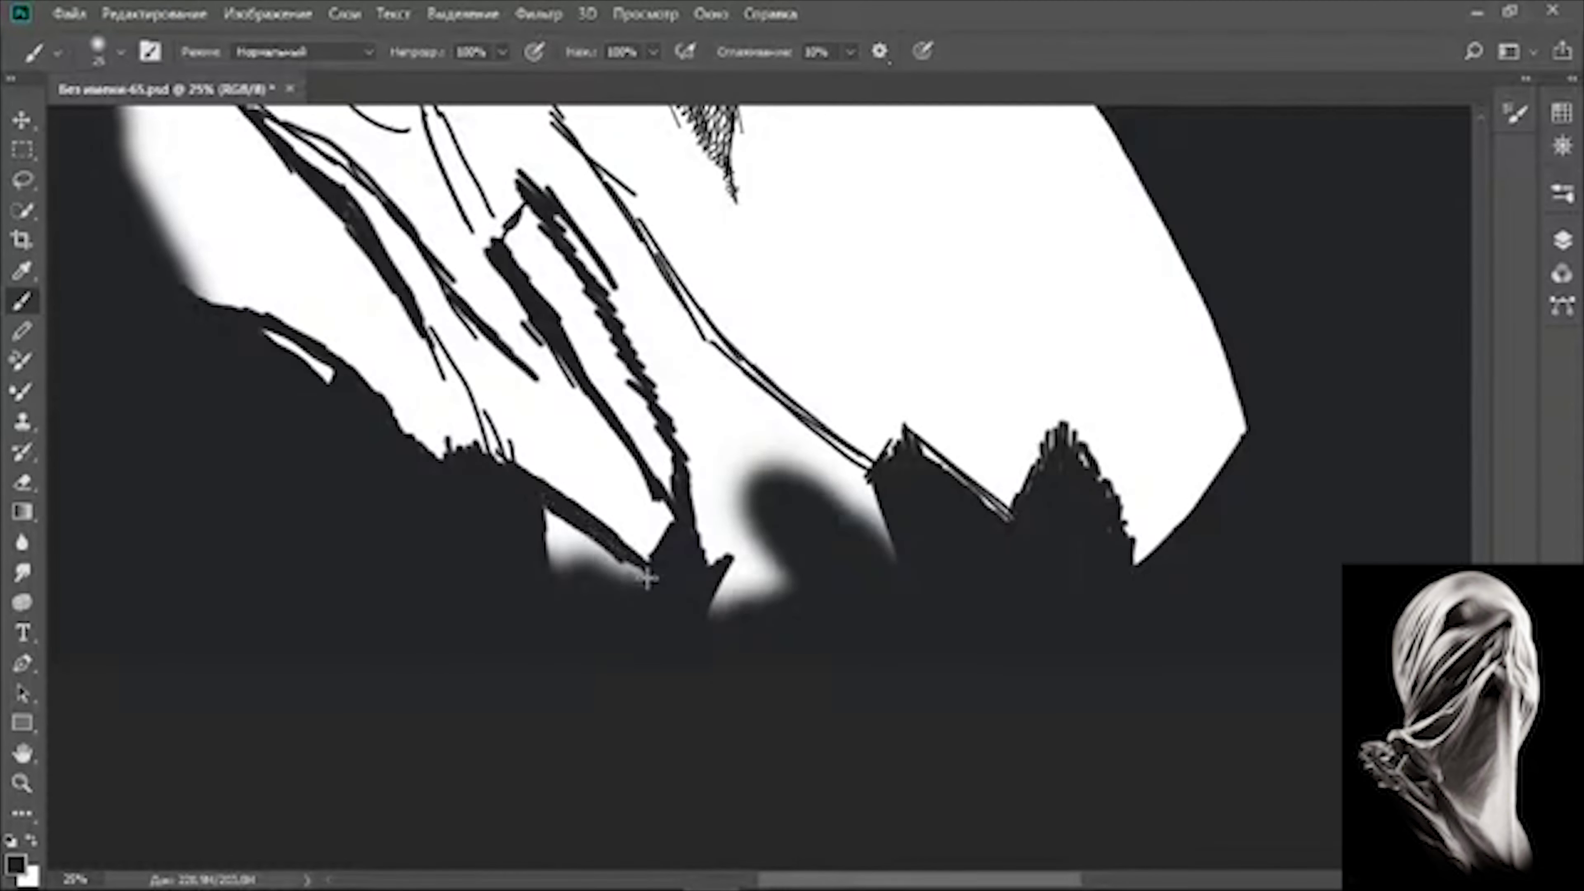
# - Darken parts of the white hand, fingers and arm strands with black strokes
pyautogui.scroll(-2, 647, 579)
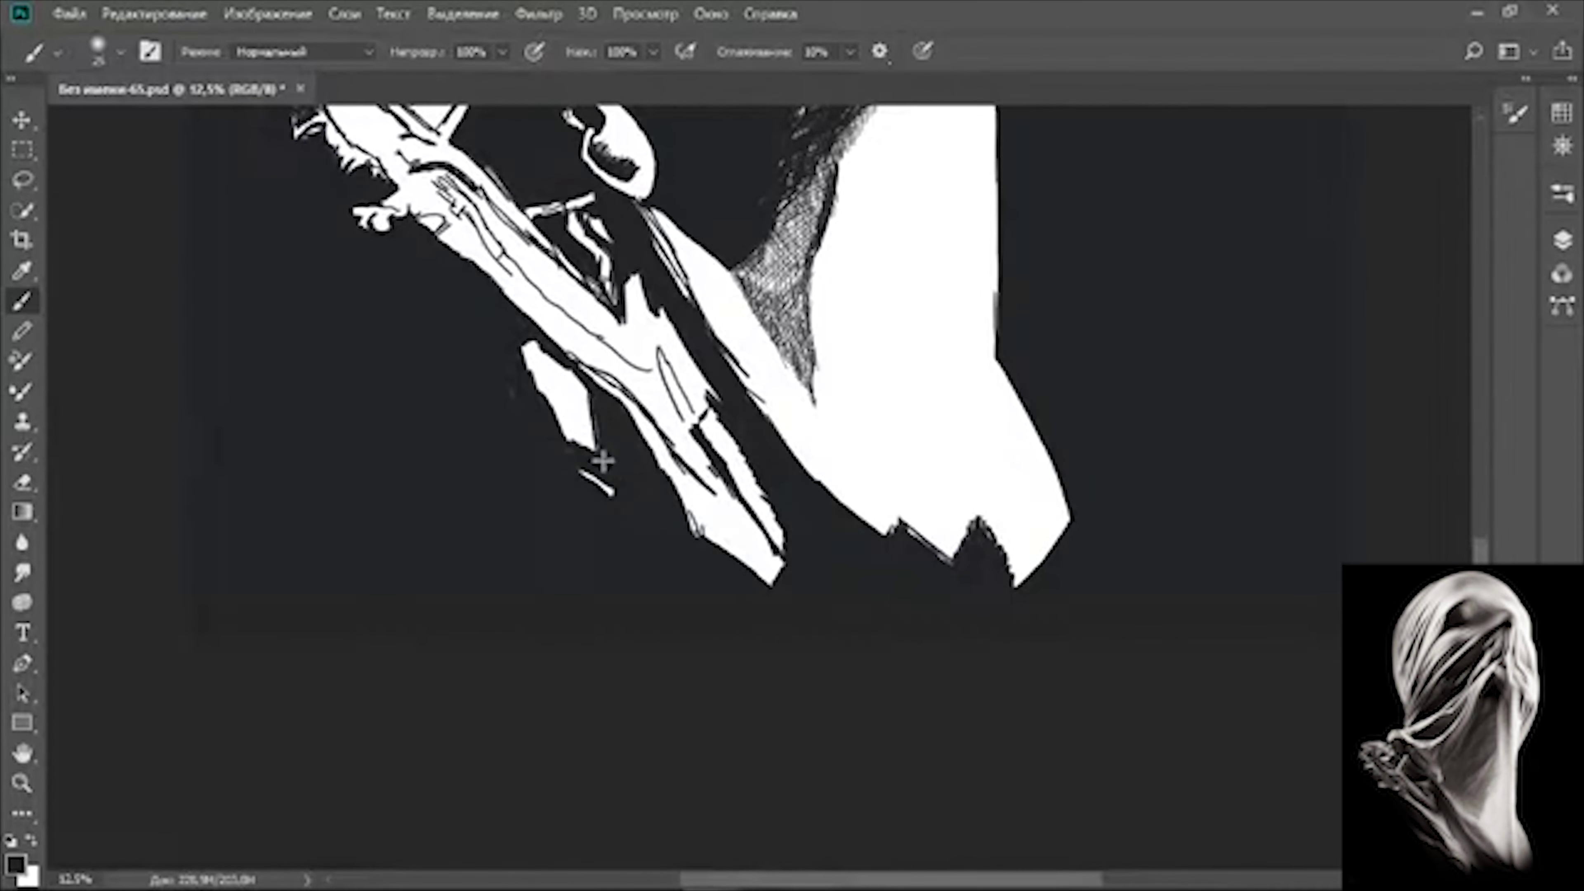
pyautogui.moveTo(603, 462); pyautogui.dragTo(524, 355)
pyautogui.scroll(3, 474, 509)
pyautogui.moveTo(718, 575); pyautogui.dragTo(661, 680)
pyautogui.moveTo(474, 387); pyautogui.dragTo(406, 325)
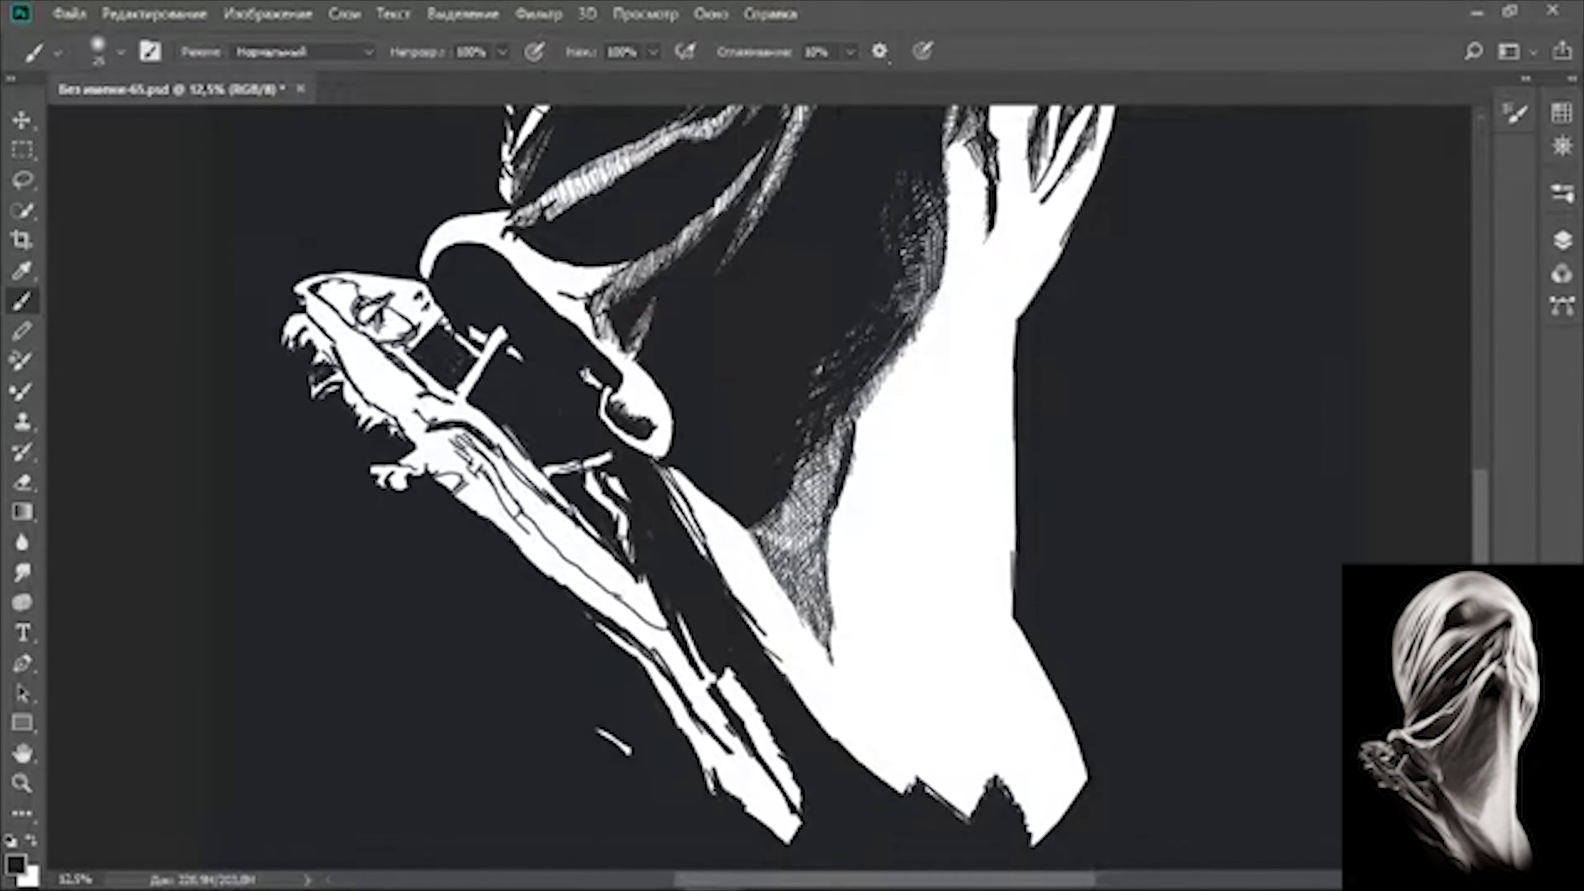
pyautogui.moveTo(312, 281)
pyautogui.mouseDown()
pyautogui.moveTo(536, 493)
pyautogui.moveTo(449, 412)
pyautogui.mouseUp()
pyautogui.moveTo(349, 375); pyautogui.dragTo(493, 517)
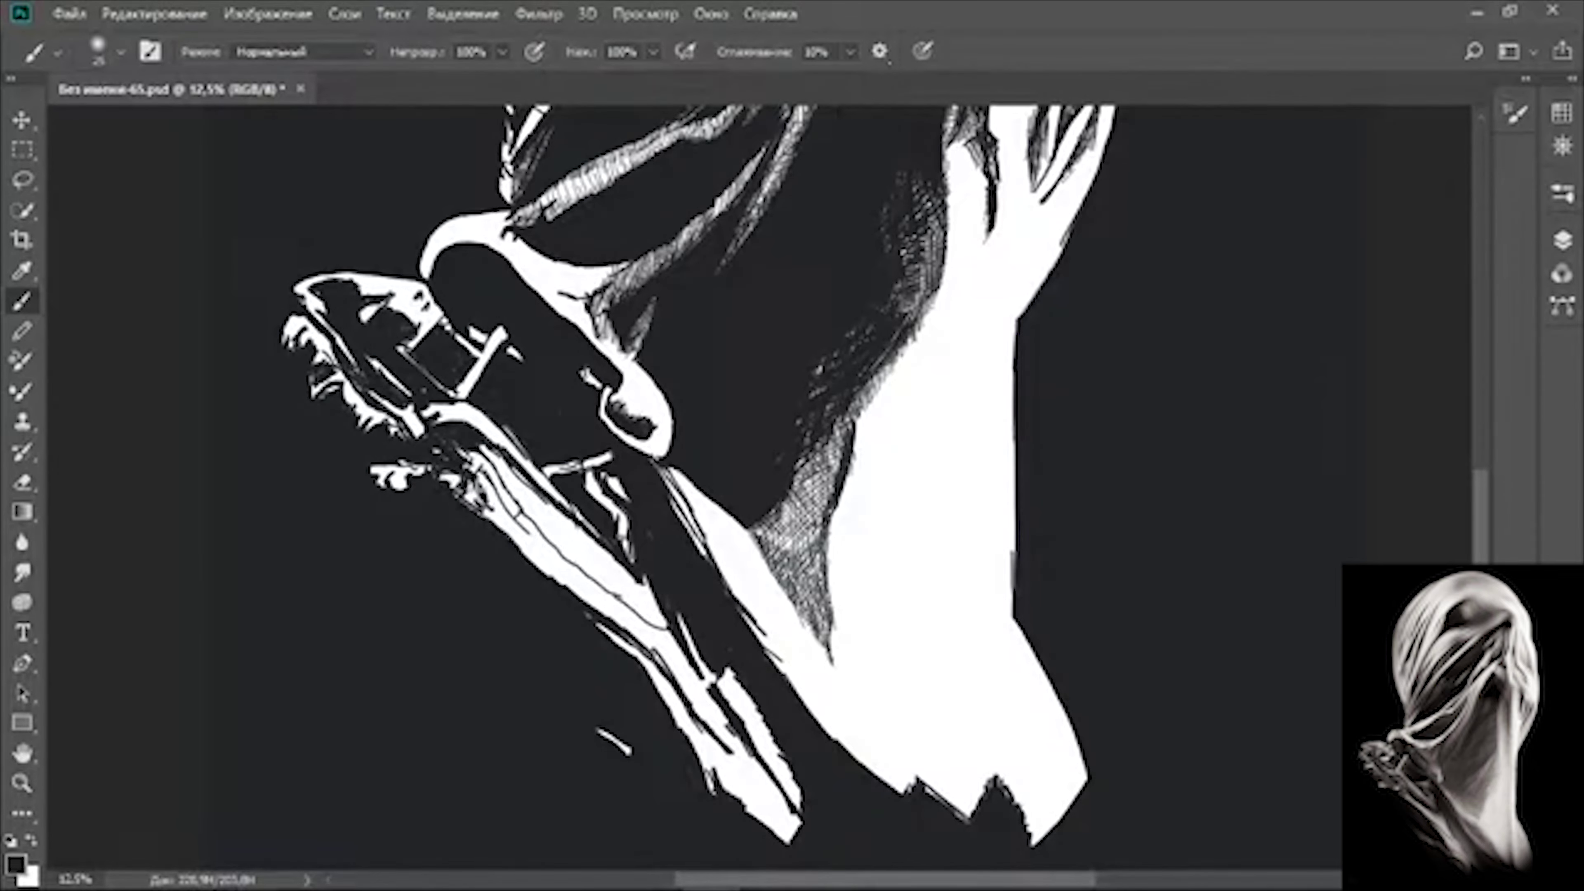
pyautogui.moveTo(462, 450)
pyautogui.mouseDown()
pyautogui.moveTo(680, 655)
pyautogui.moveTo(642, 599)
pyautogui.moveTo(836, 698)
pyautogui.mouseUp()
# - Break up the white arm strands with more black brush strokes
pyautogui.scroll(1, 761, 718)
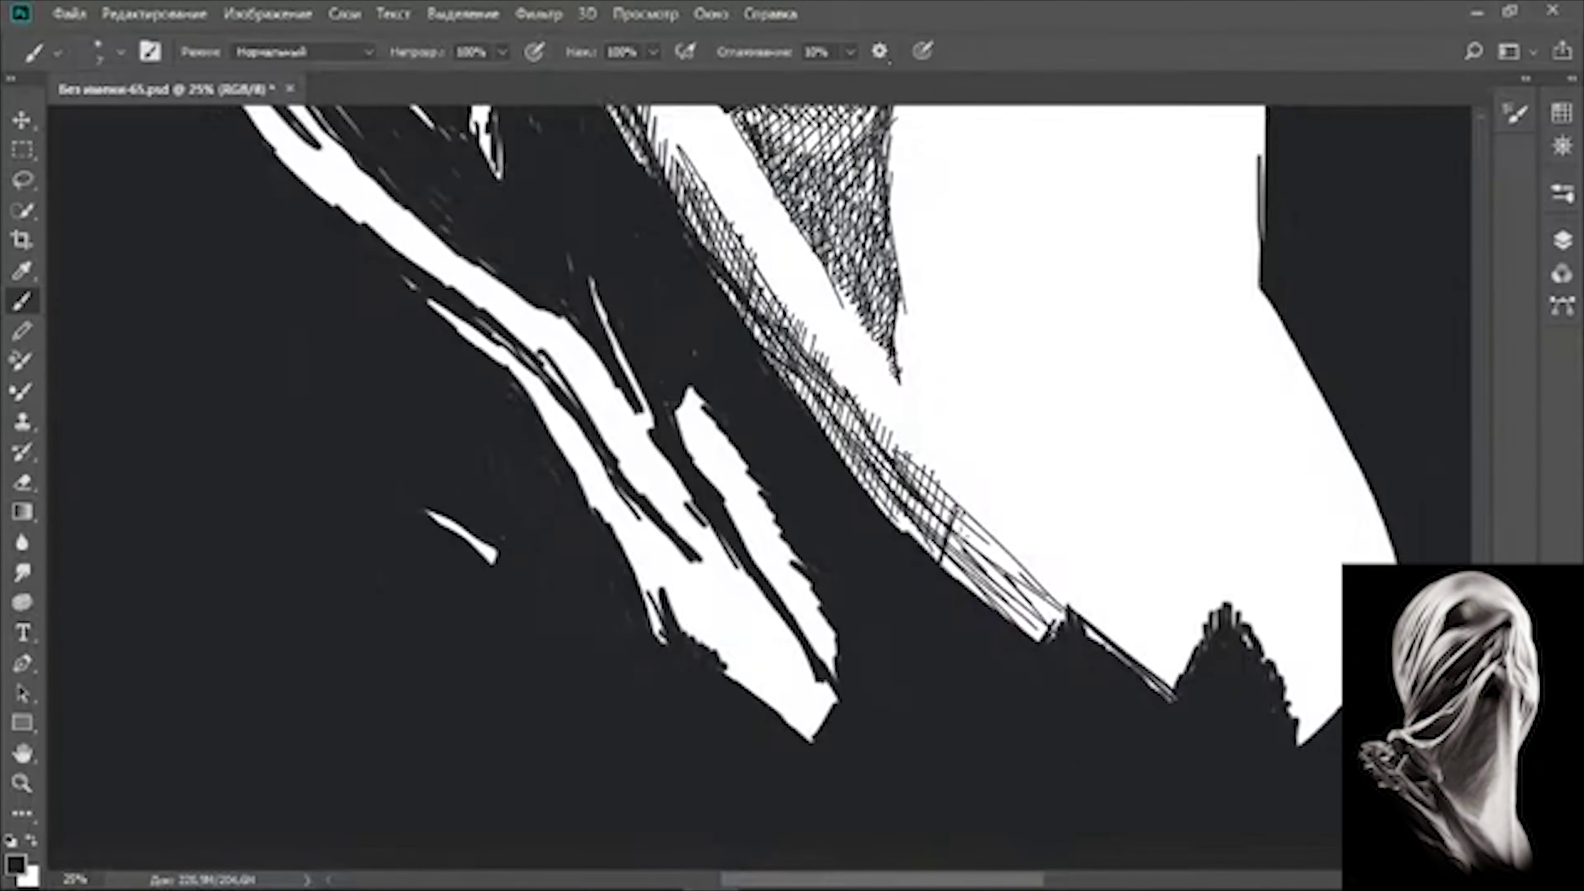
pyautogui.scroll(3, 717, 487)
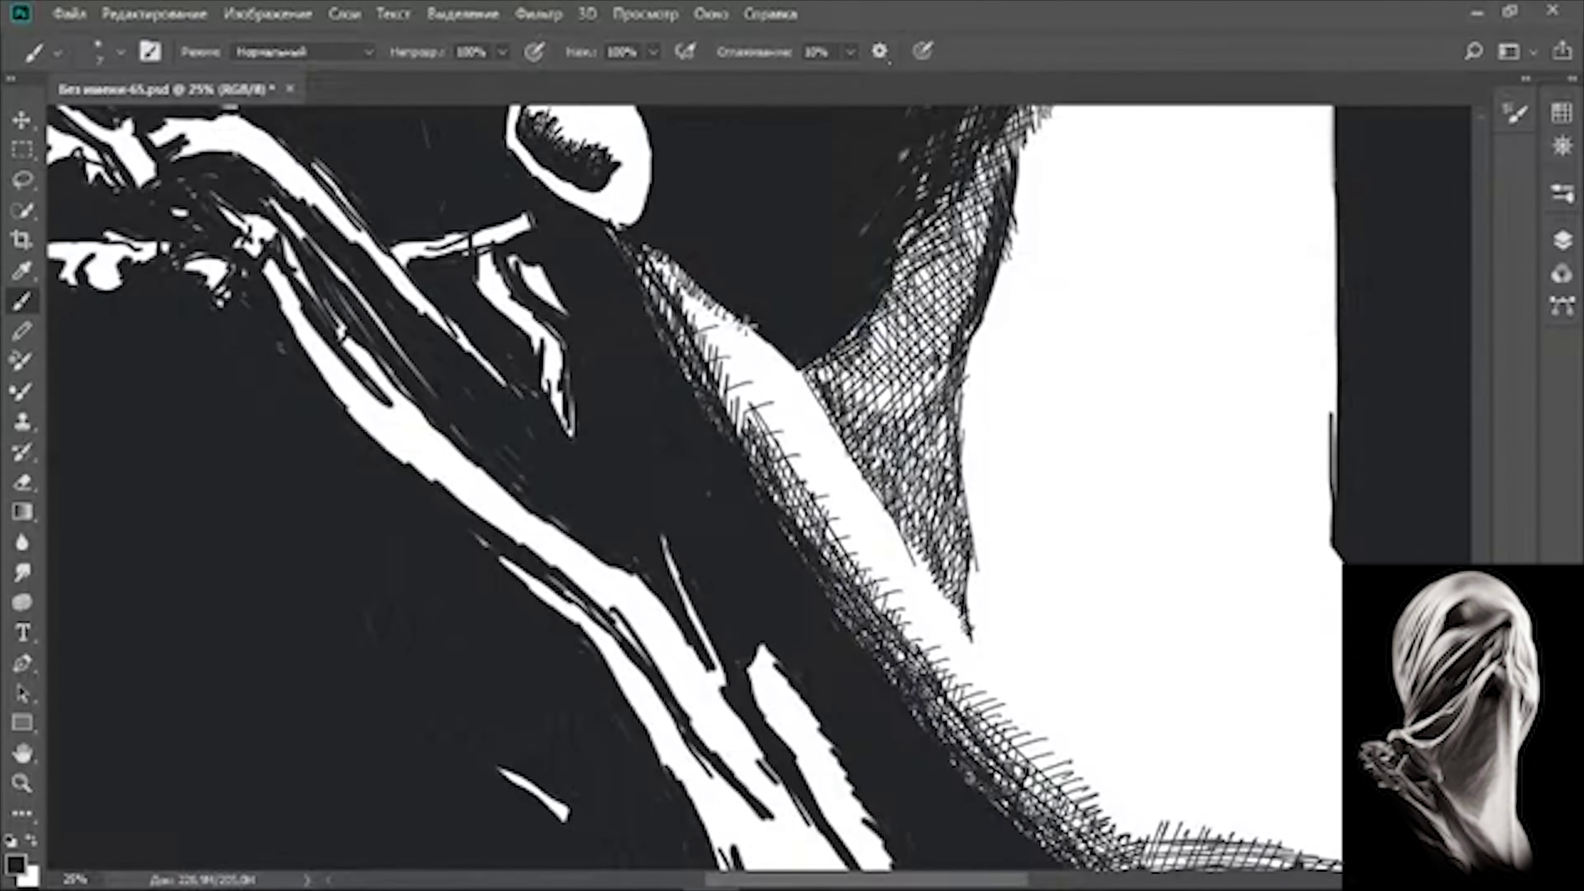
pyautogui.scroll(-2, 642, 506)
pyautogui.scroll(1, 642, 506)
pyautogui.scroll(1, 642, 505)
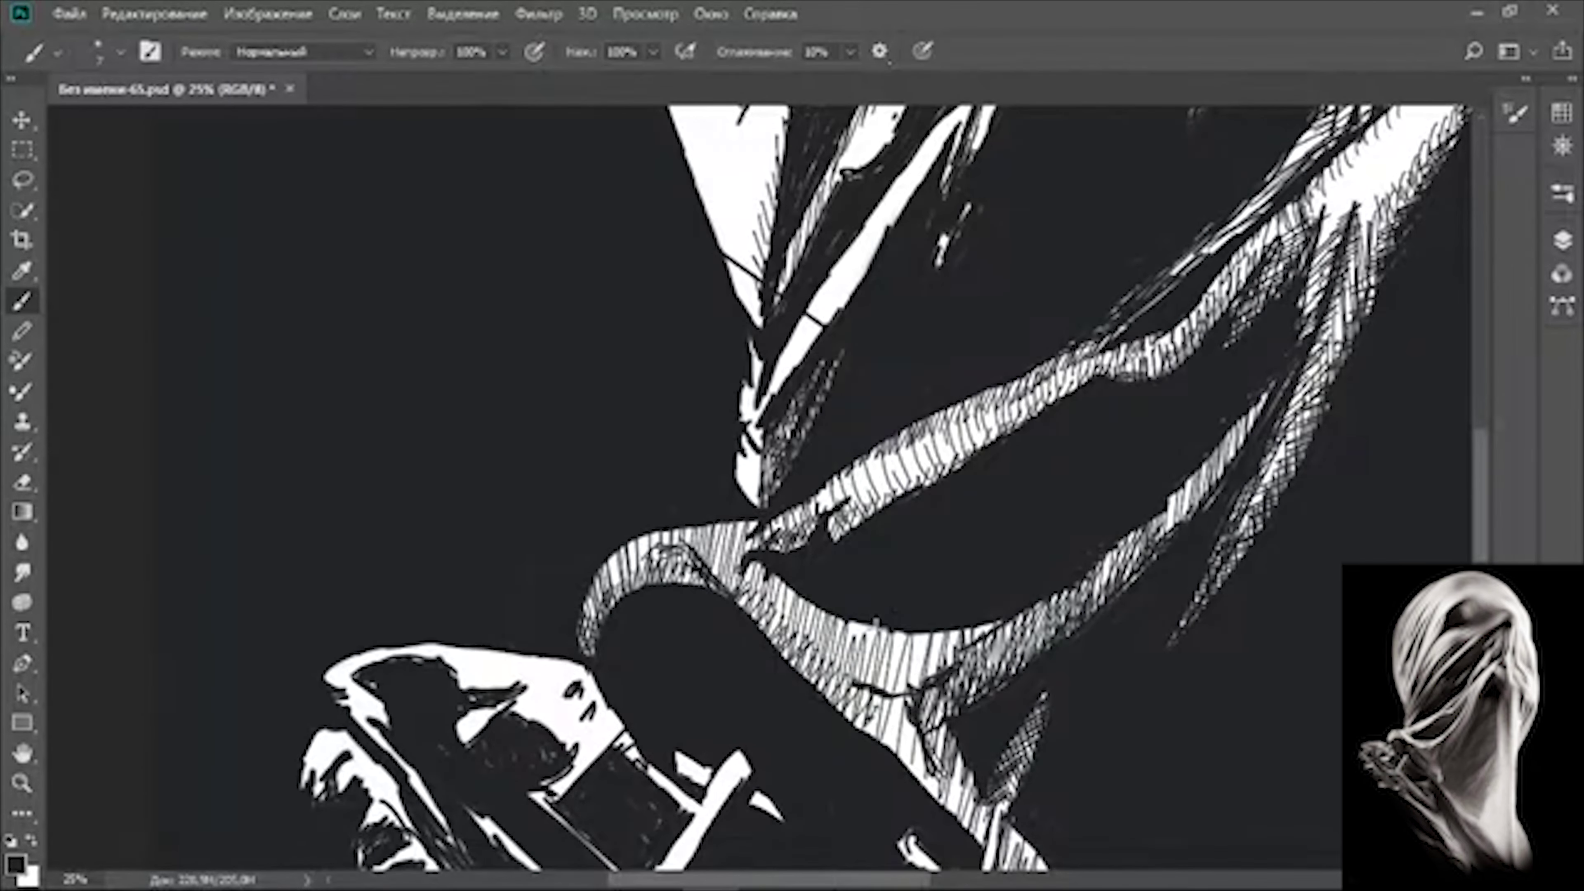
pyautogui.moveTo(748, 530); pyautogui.dragTo(967, 643)
pyautogui.scroll(-5, 760, 493)
pyautogui.moveTo(718, 549); pyautogui.dragTo(642, 349)
# - Zoom out to 4% and set the brush opacity to 30%
pyautogui.scroll(-3, 761, 493)
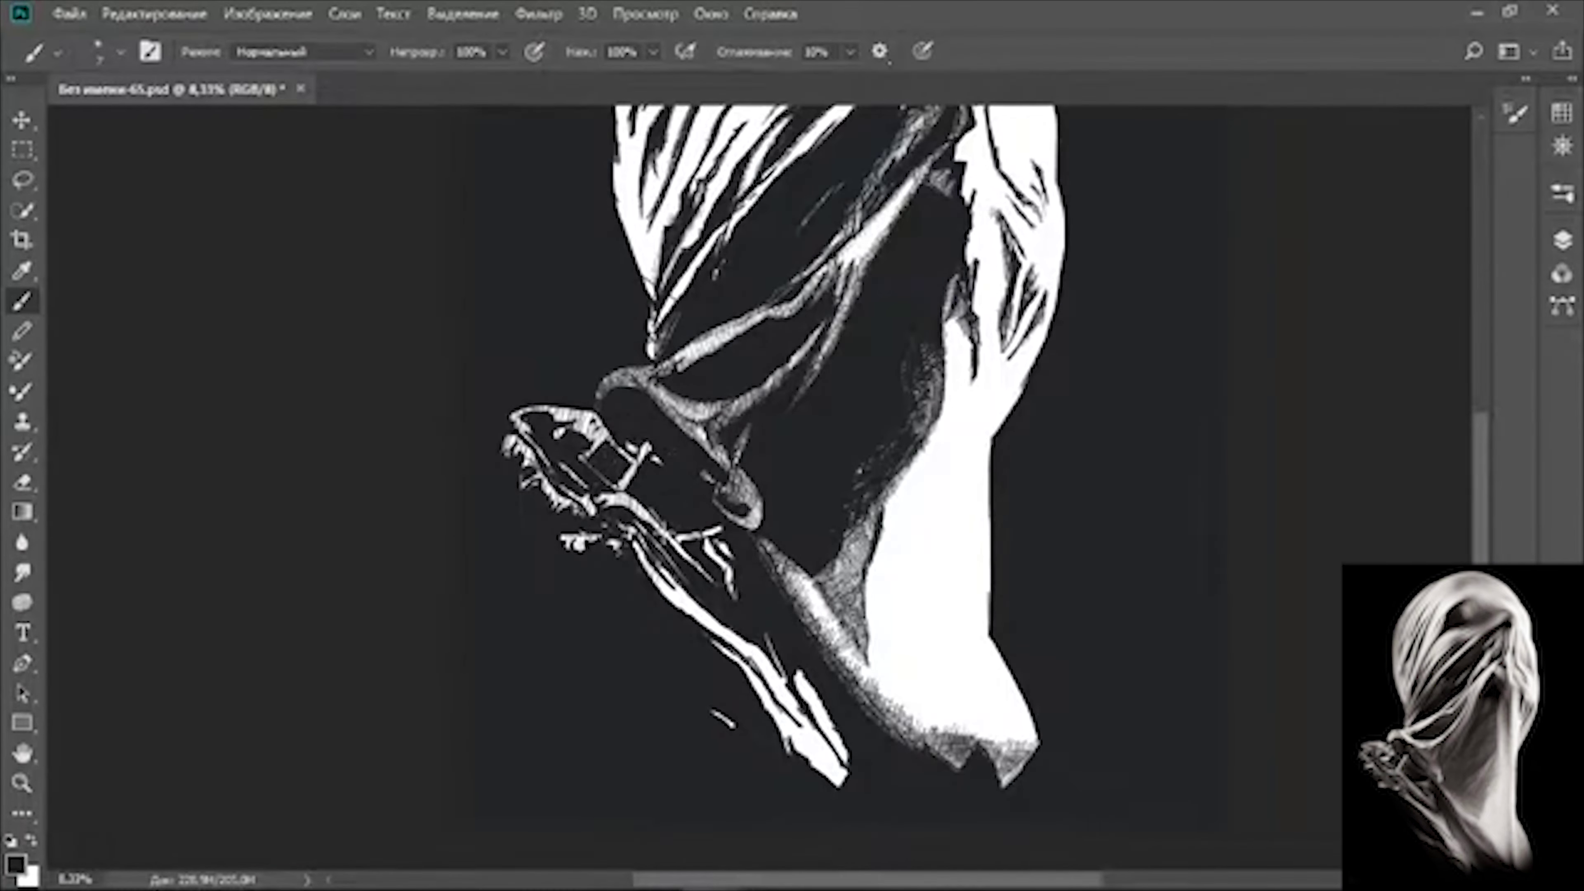
pyautogui.scroll(-3, 760, 493)
pyautogui.moveTo(502, 52); pyautogui.dragTo(442, 106)
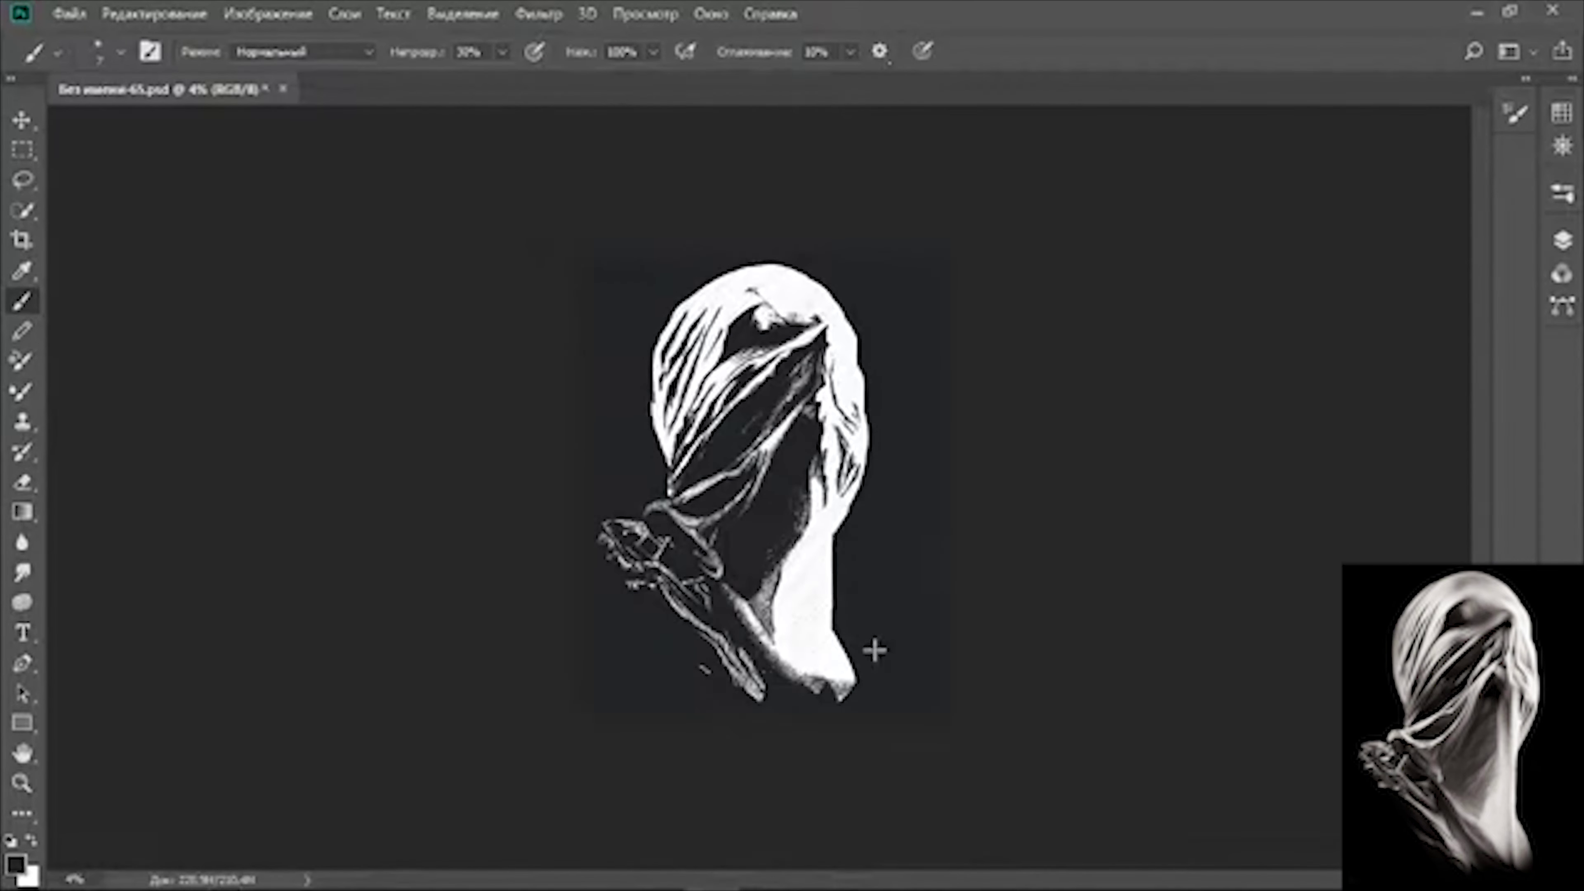